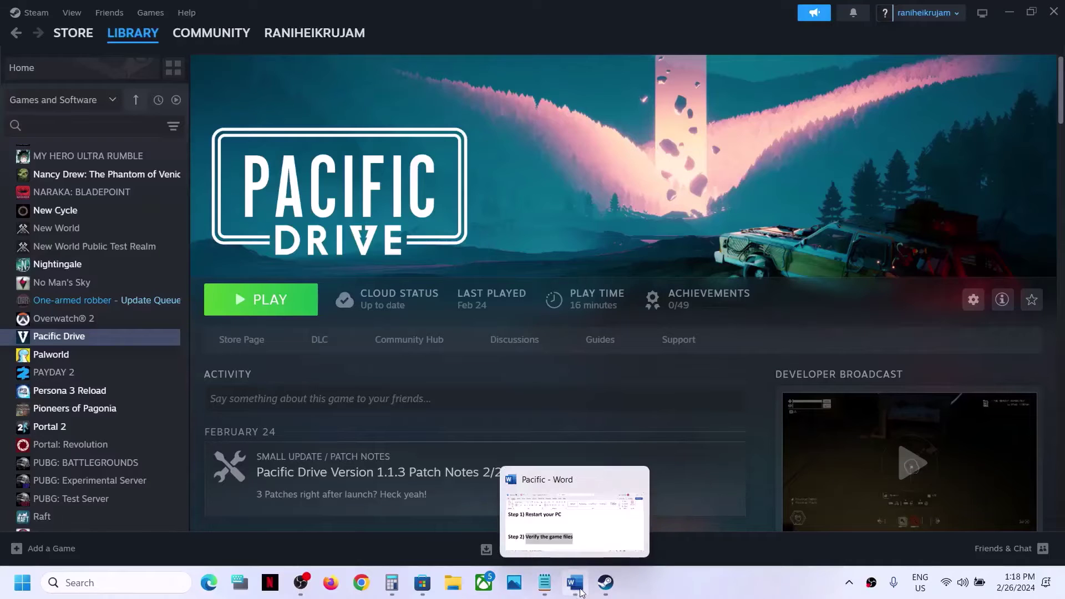
- Bring up the Windows power options to show the Restart choice, and dismiss them without restarting
click(577, 588)
click(579, 590)
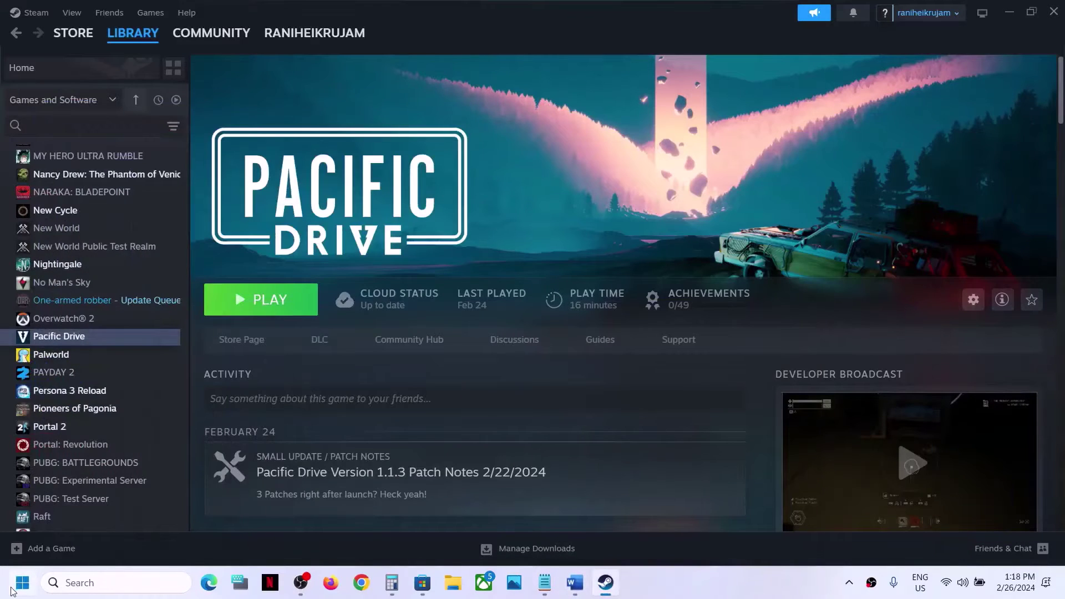
click(23, 582)
click(404, 535)
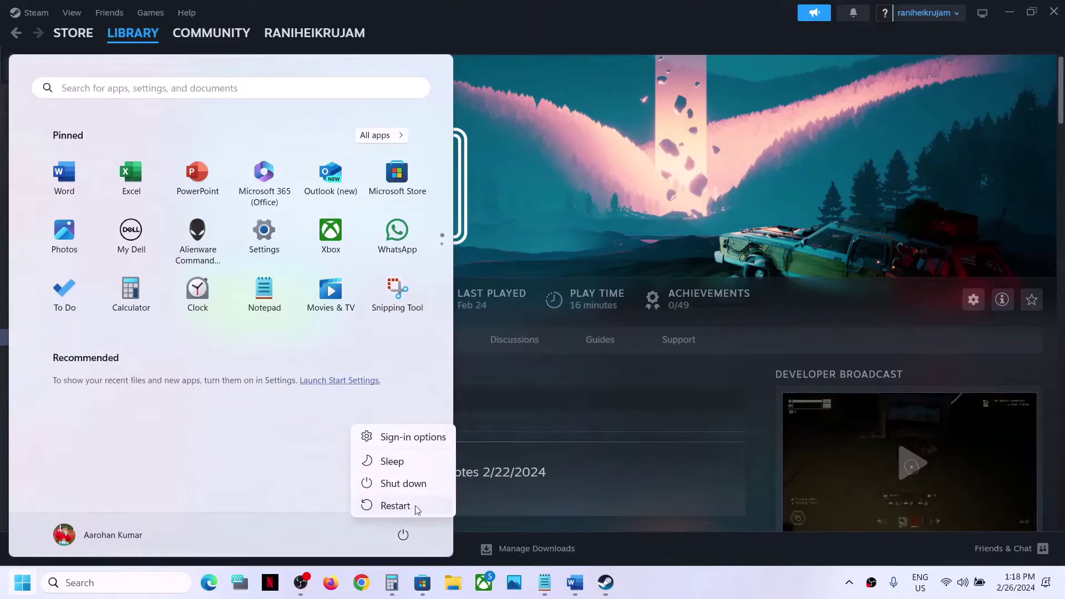
key(Escape)
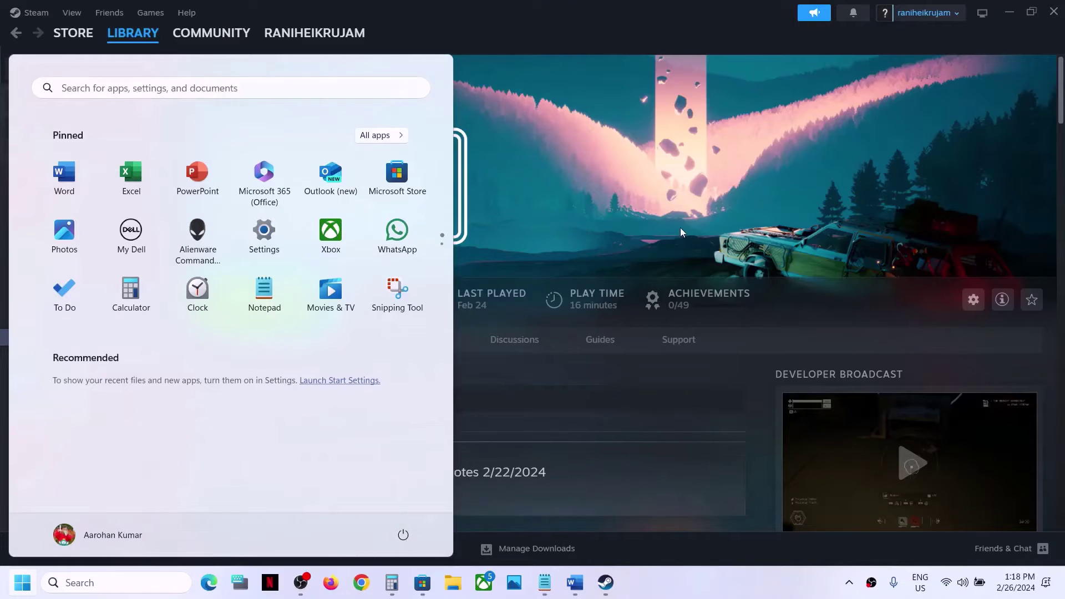
- Check Step 2 in the Word notes and start verifying the integrity of Pacific Drive's game files in Steam
click(575, 582)
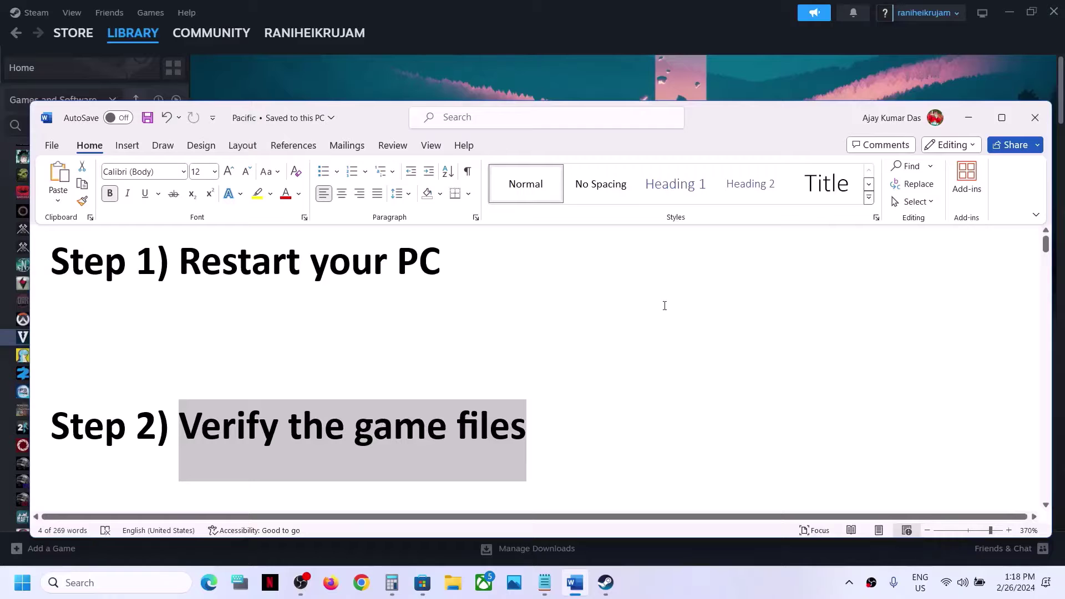
click(969, 117)
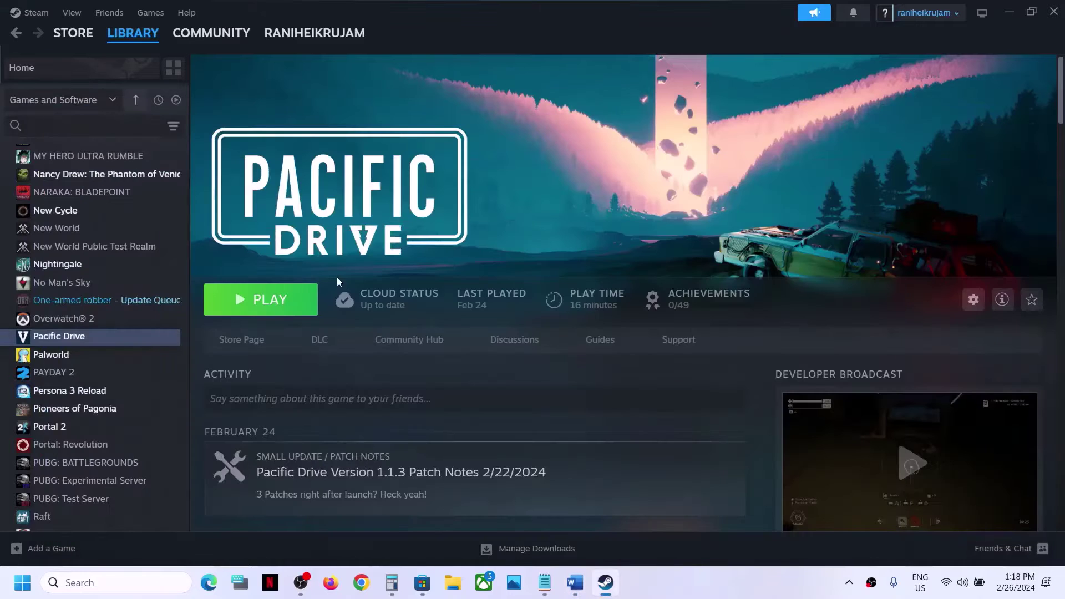
right_click(131, 338)
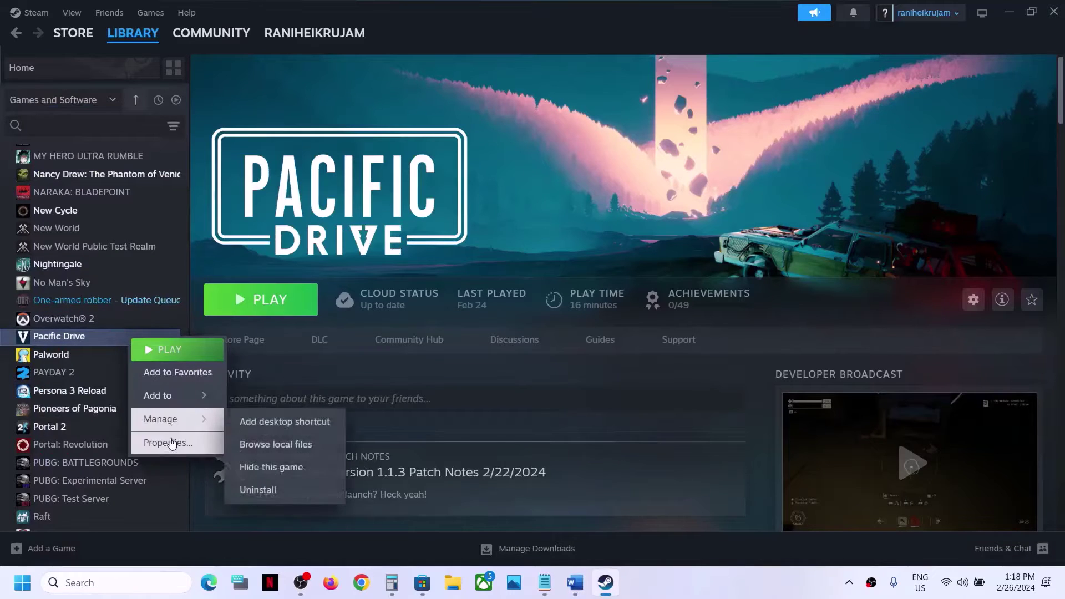
click(169, 443)
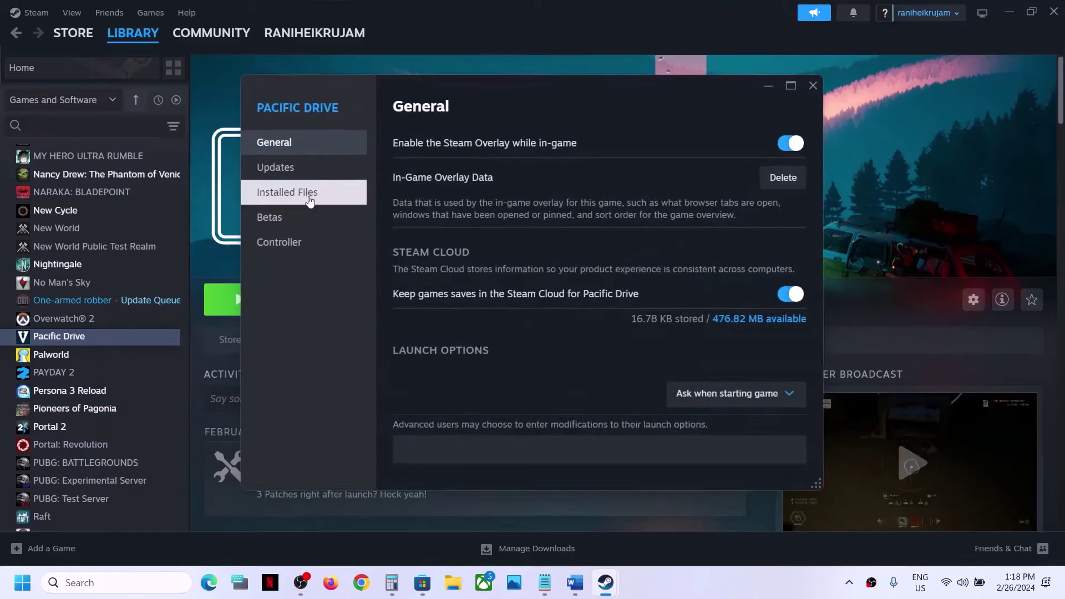
click(310, 200)
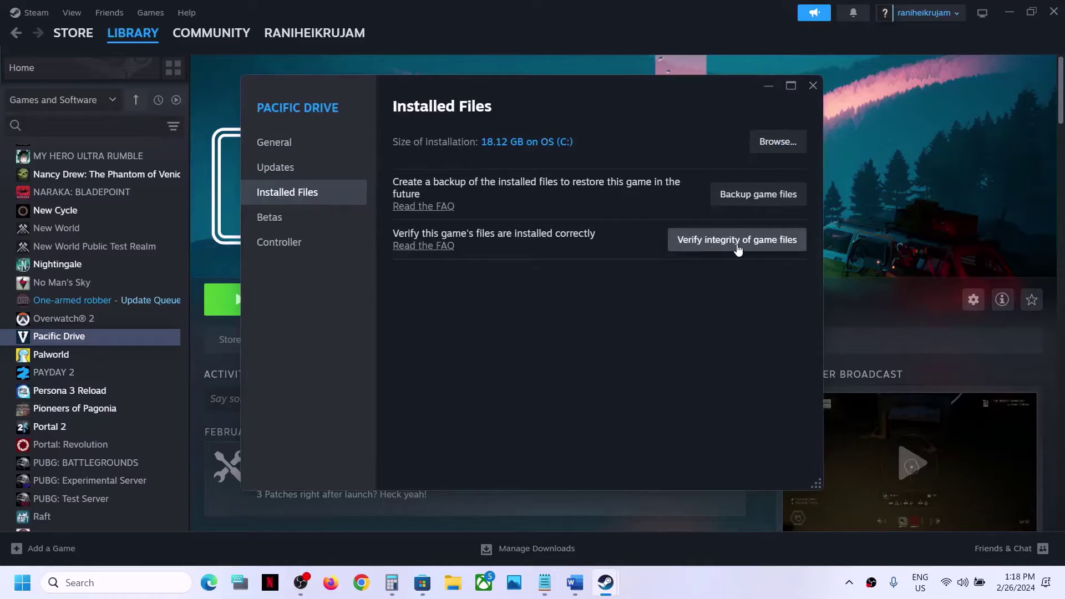
click(737, 241)
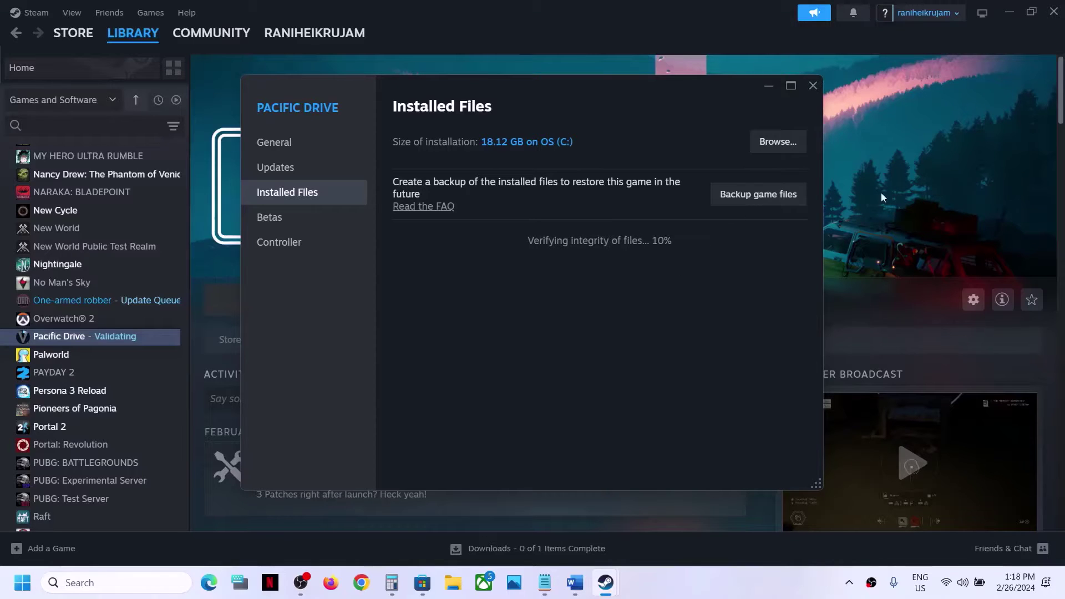
key(Escape)
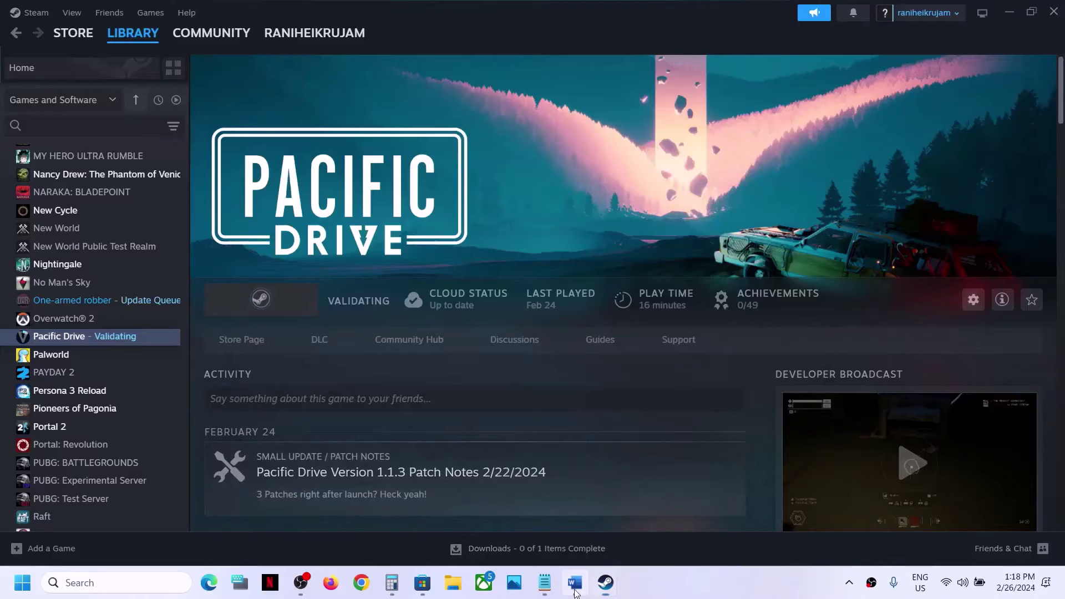
- Switch to the Word notes, highlight the Step 3 instruction on trying DX11 or DX12, and return to Steam
click(575, 582)
scroll(428, 396, down, 3)
scroll(328, 386, down, 1)
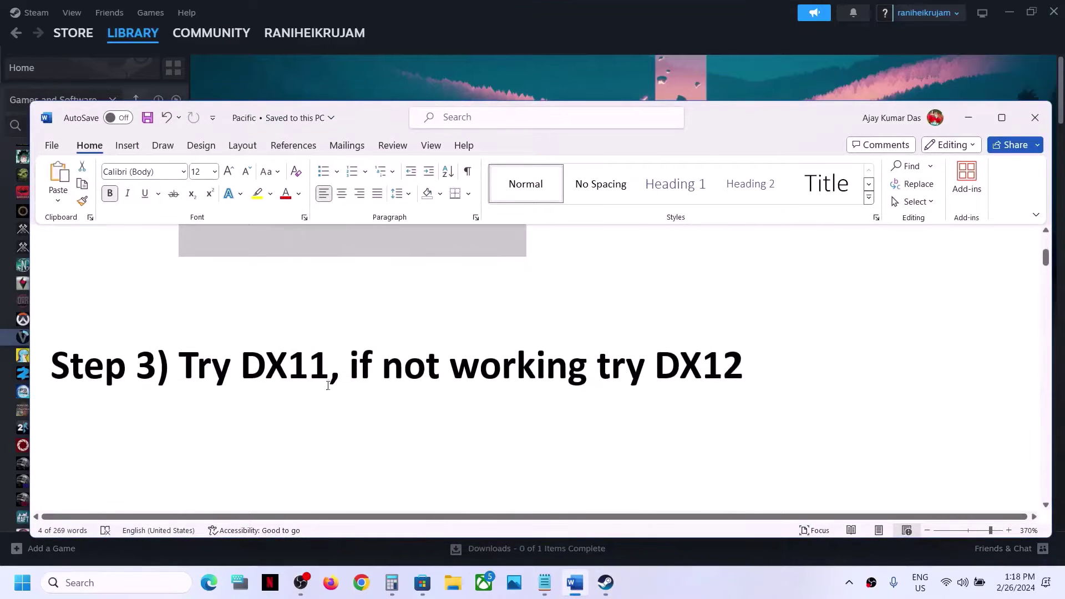
drag(199, 376, 729, 383)
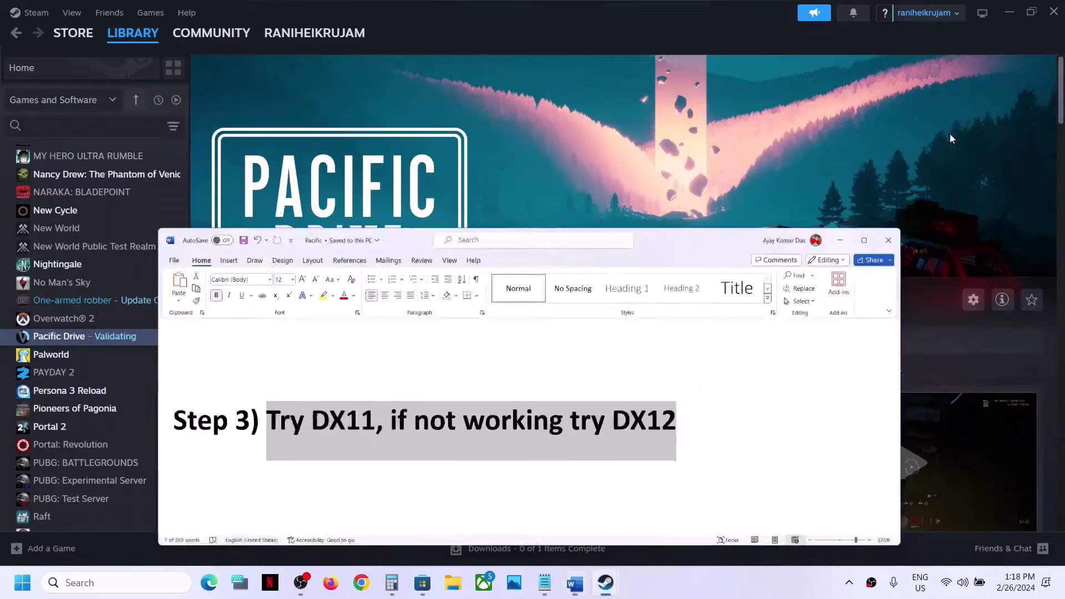
click(950, 134)
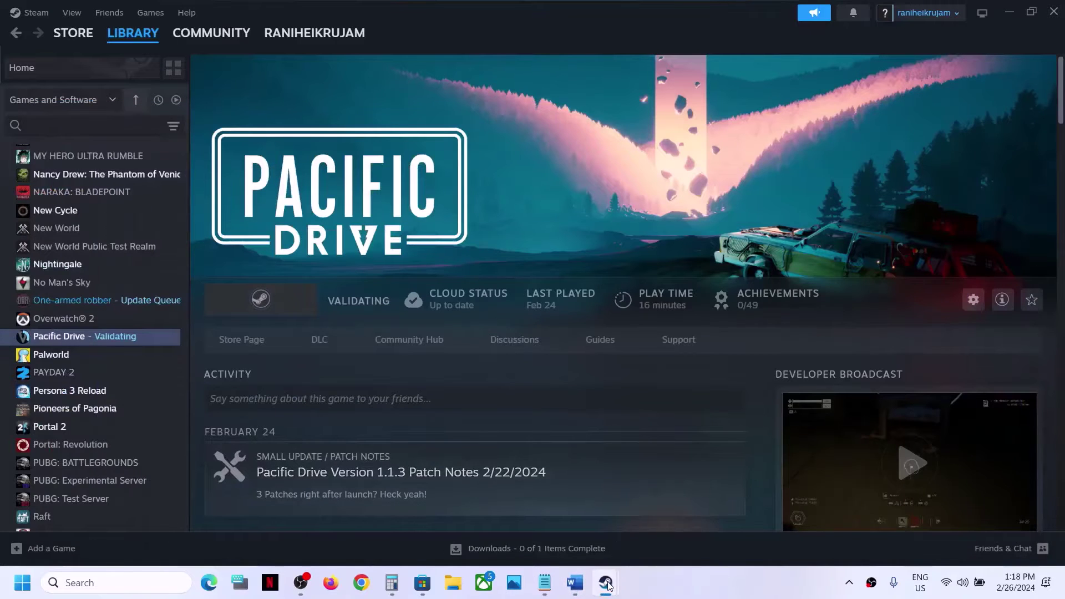
- Check the progress of the file verification in Pacific Drive's properties window and return to the library page
mouse_move(605, 582)
click(678, 517)
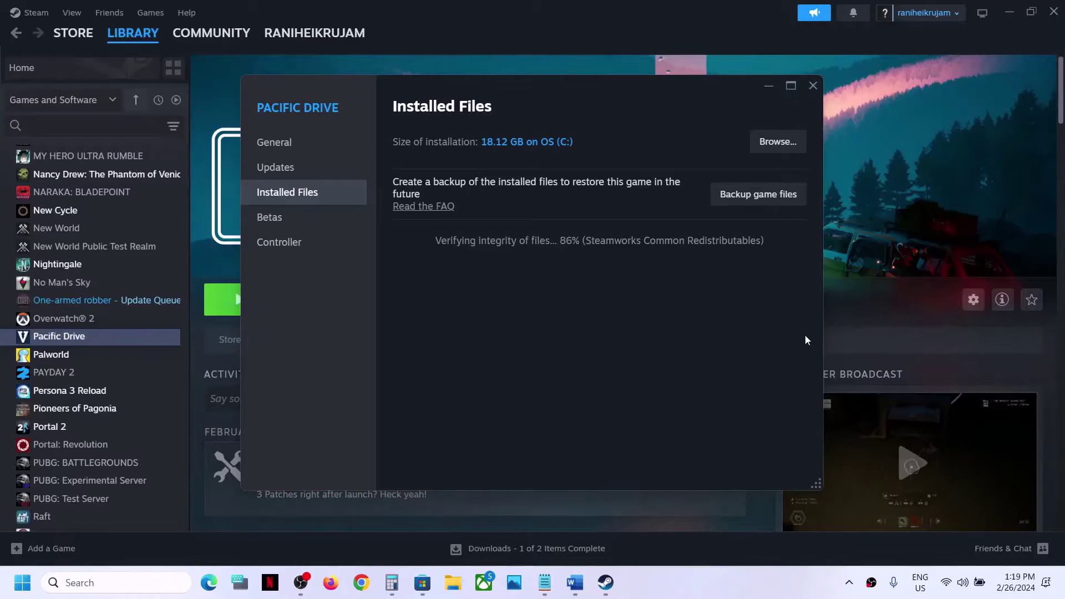
click(857, 221)
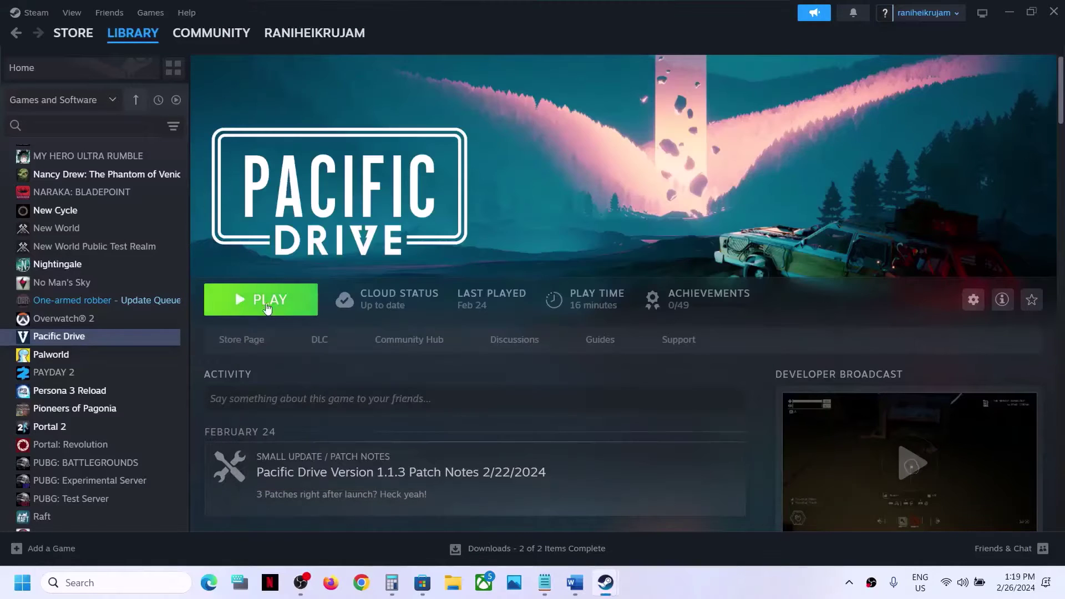
- Start launching Pacific Drive, try the DX11 launch option, and cancel the launch
click(272, 300)
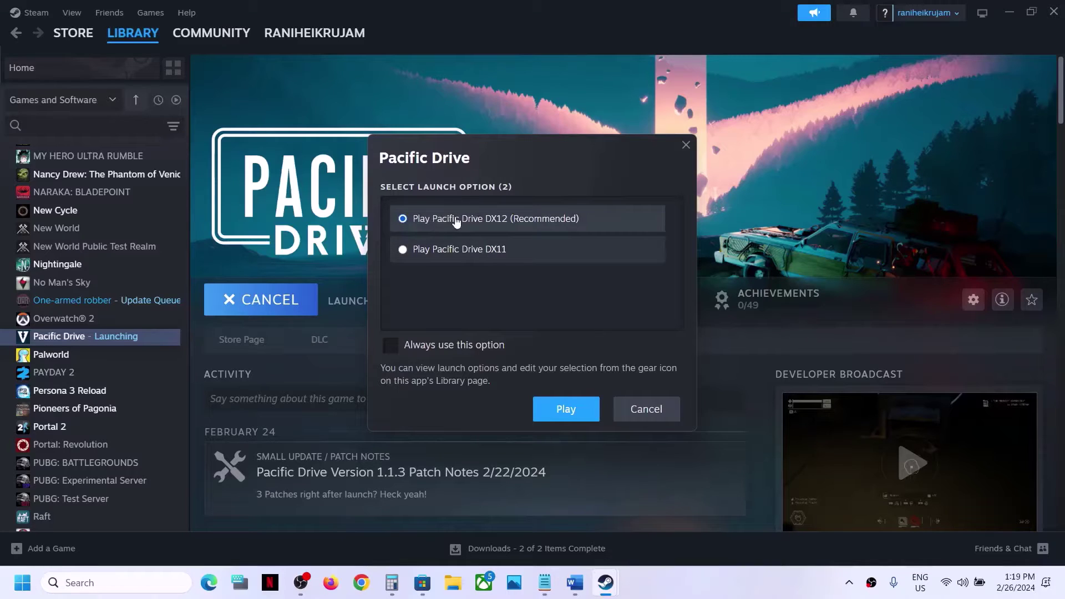
click(403, 250)
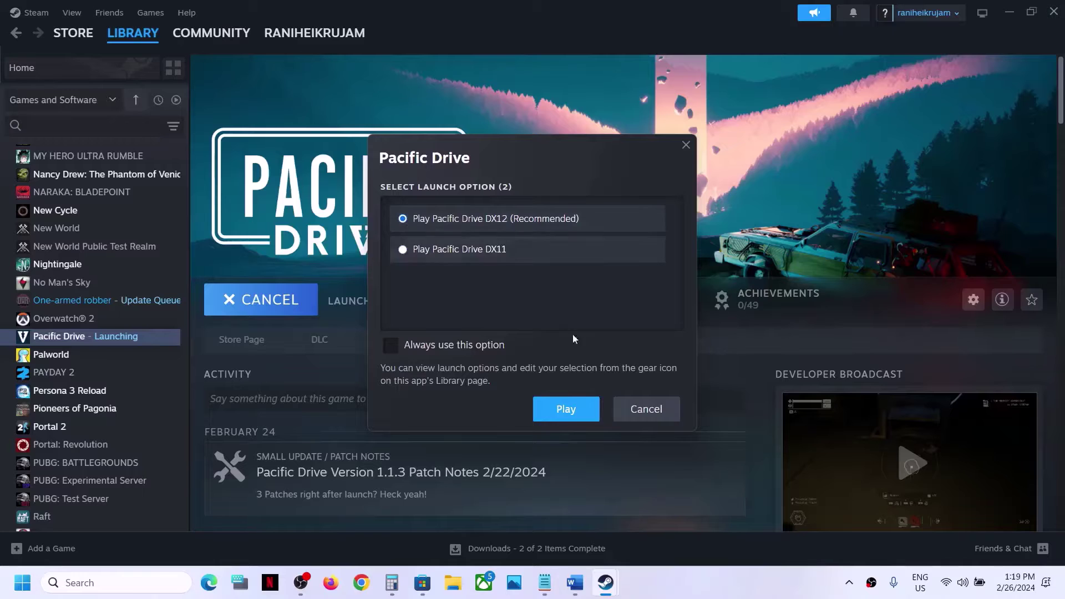
click(642, 413)
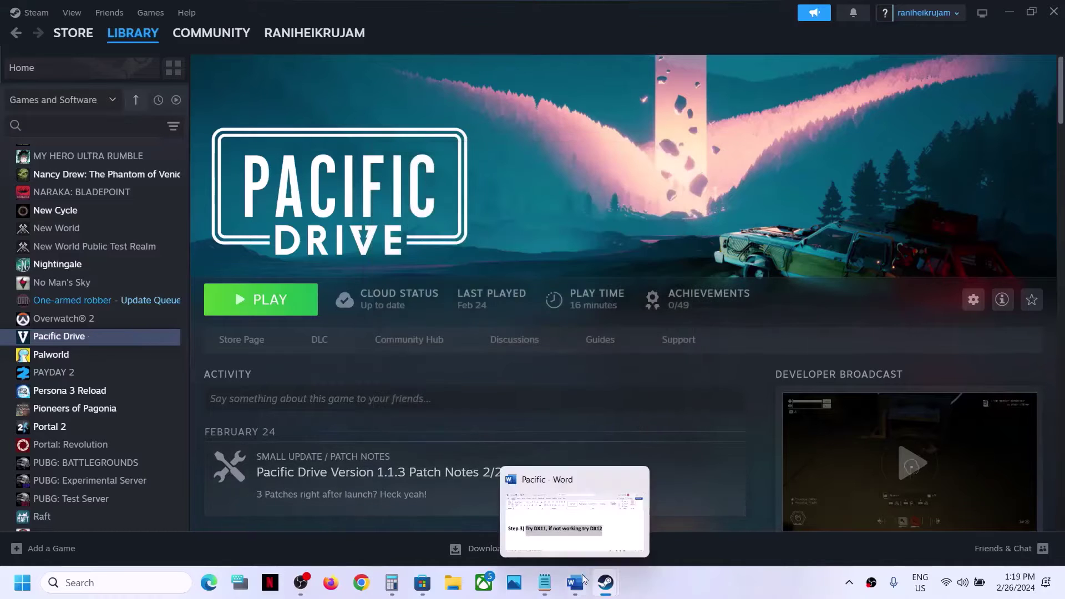
- Read Step 4 in the Word notes and set Pacific Drive's launch options in Steam to -dx11
click(580, 588)
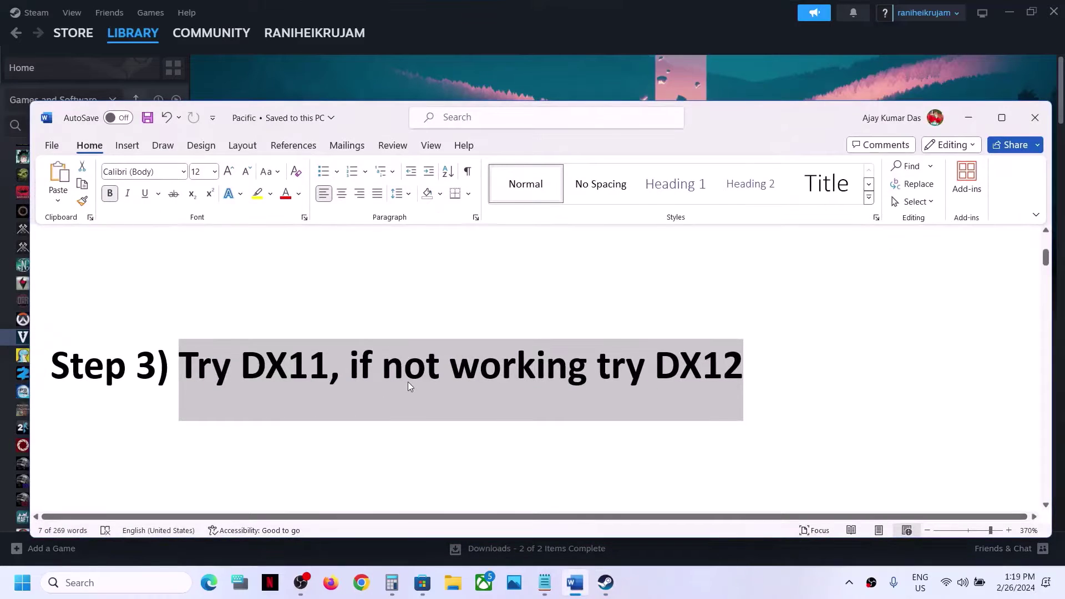
scroll(409, 382, down, 5)
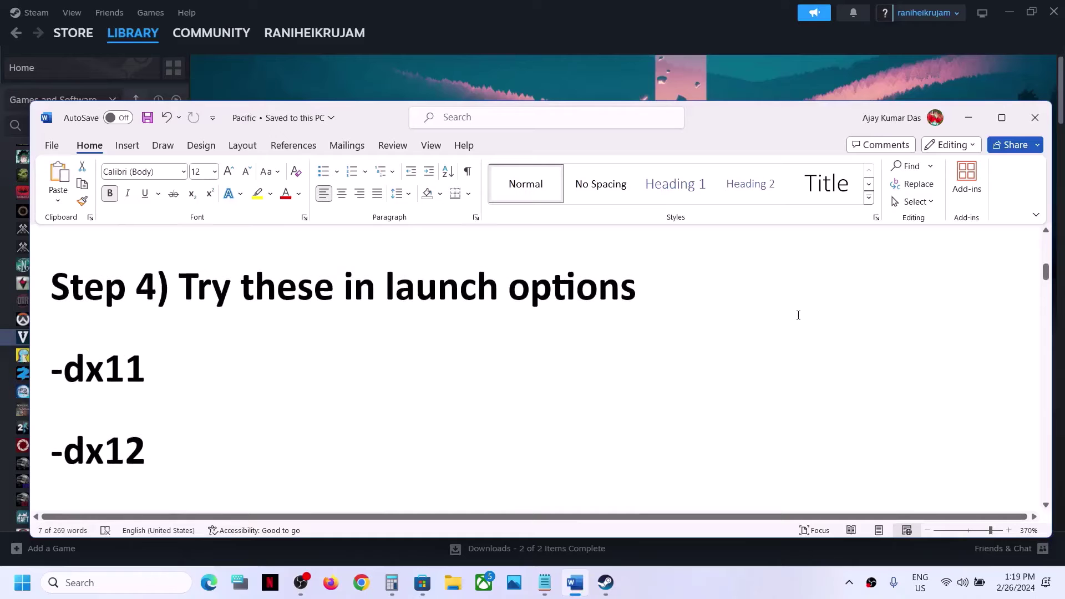
click(968, 117)
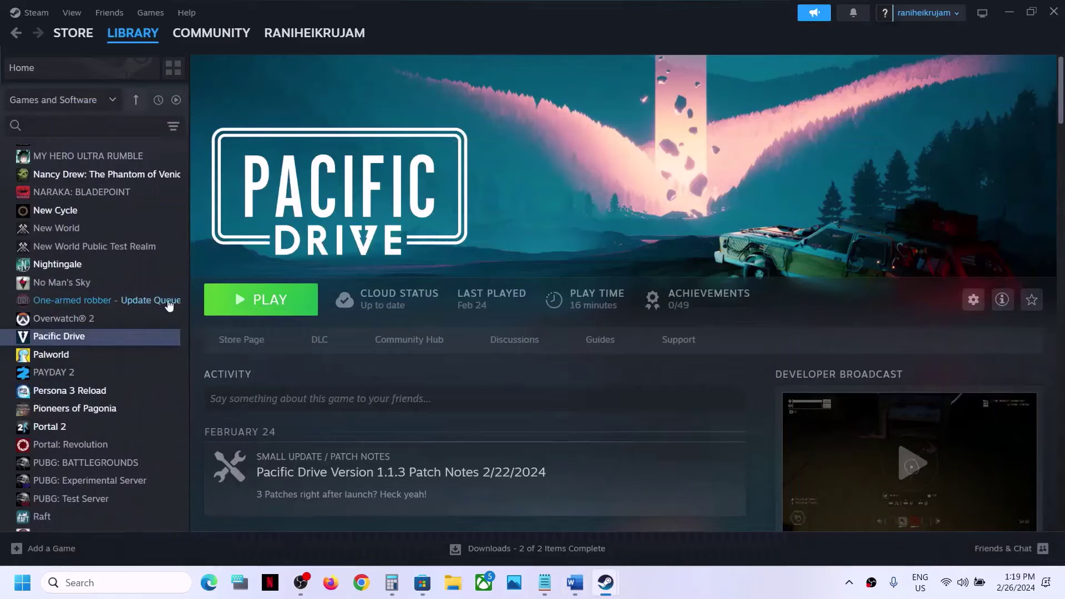
right_click(100, 340)
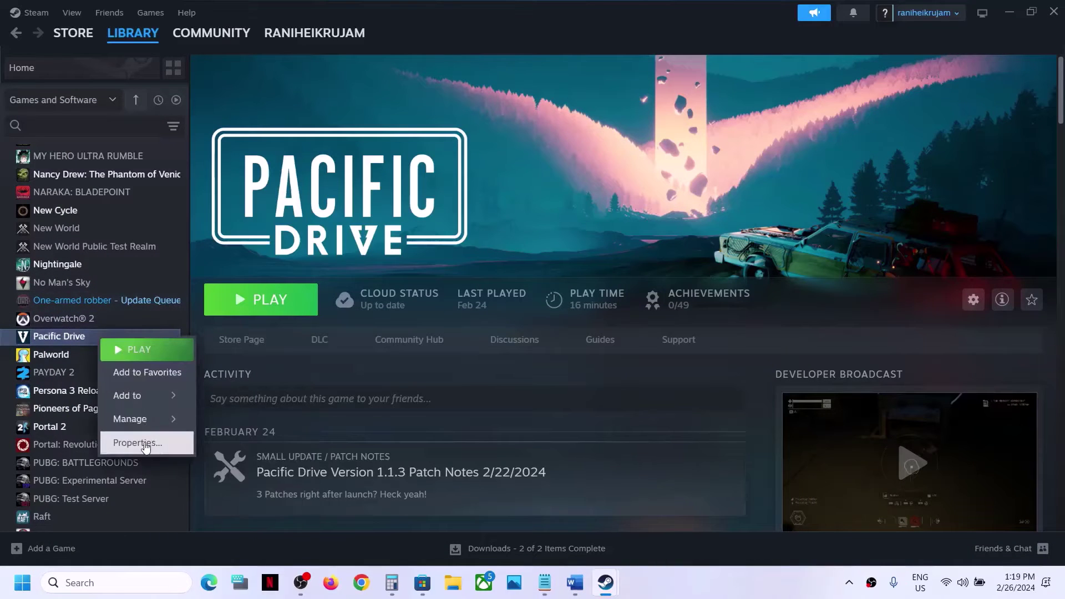
click(136, 442)
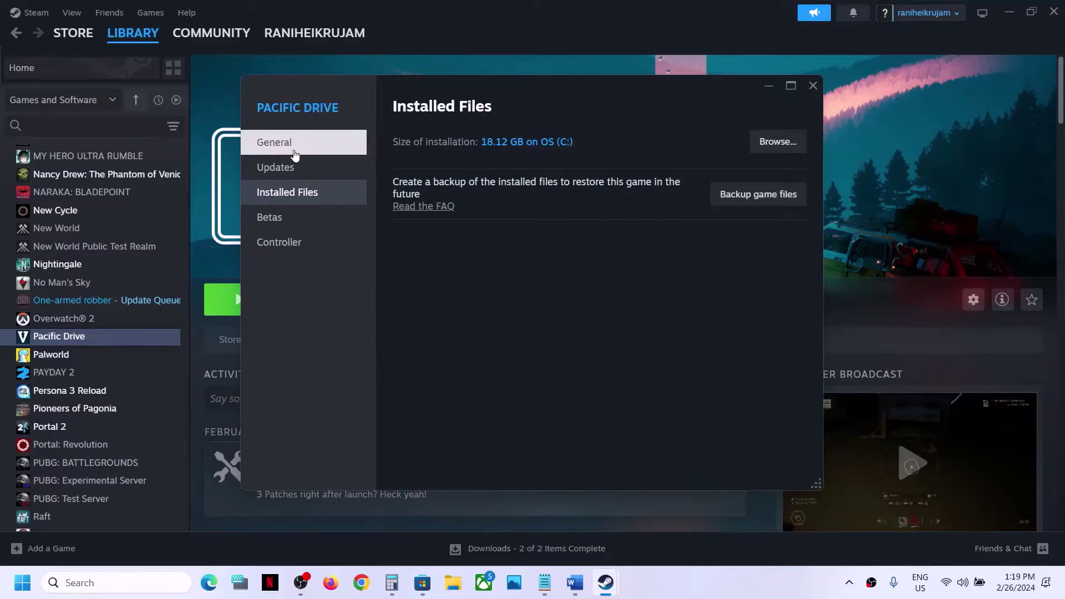
click(295, 151)
click(420, 445)
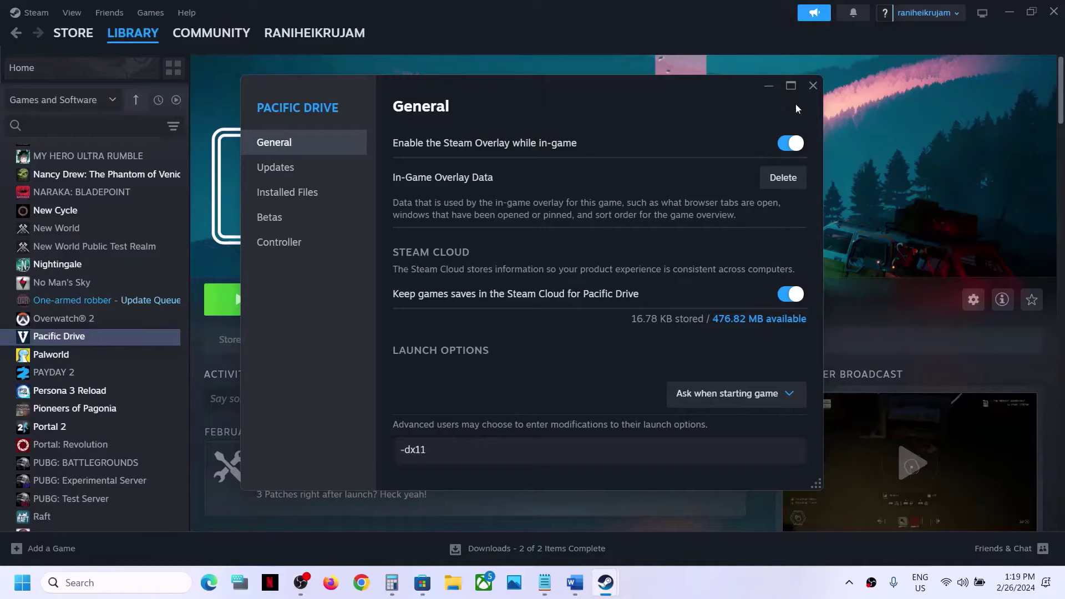
click(813, 85)
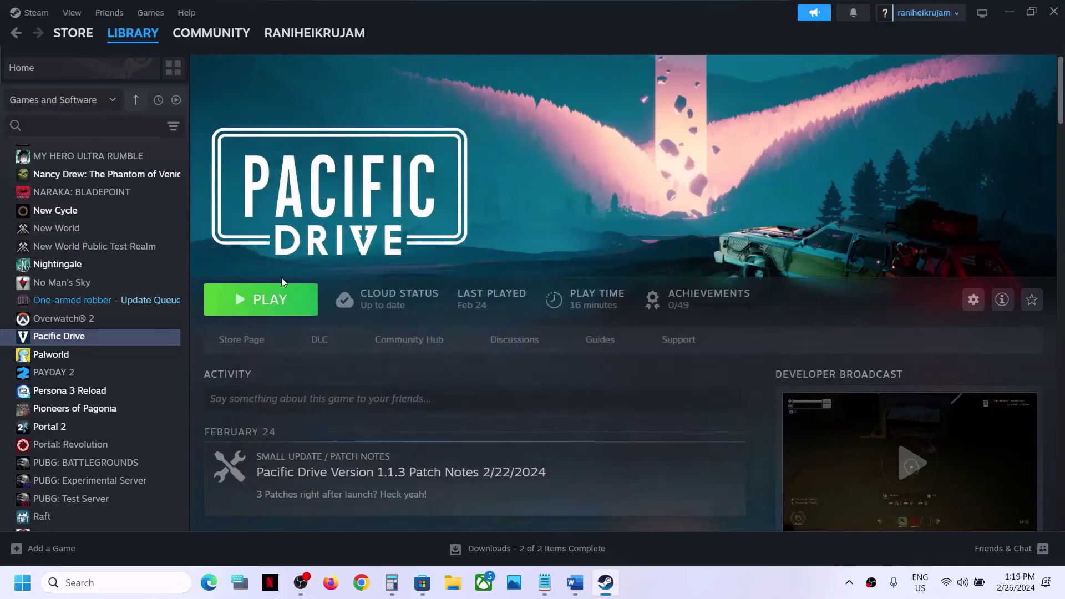
- Replace Pacific Drive's launch option with -dx12 and close its properties
right_click(73, 343)
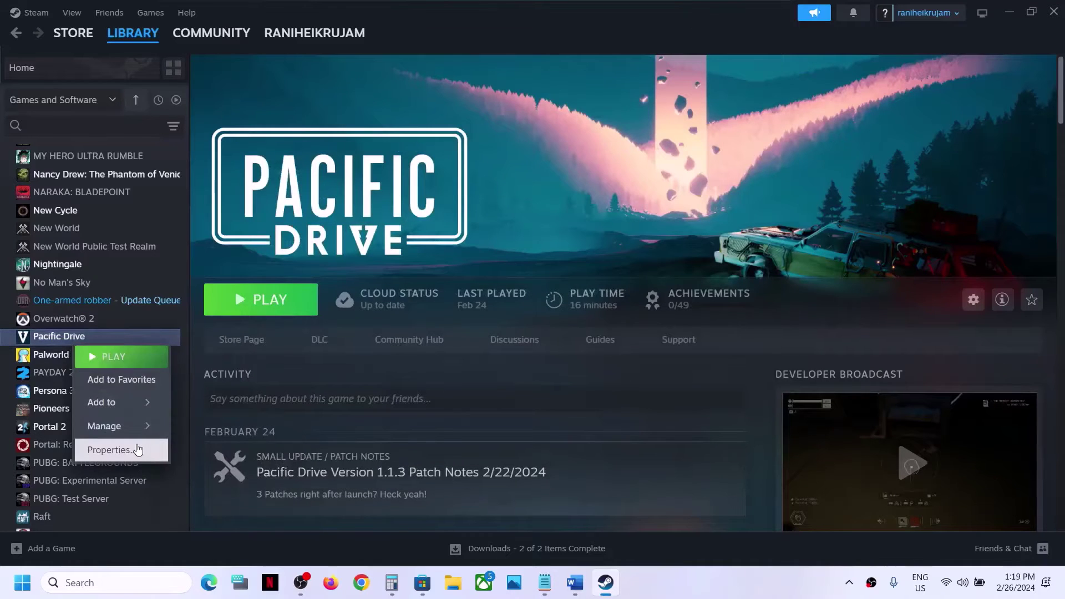
click(138, 450)
key(ctrl+a)
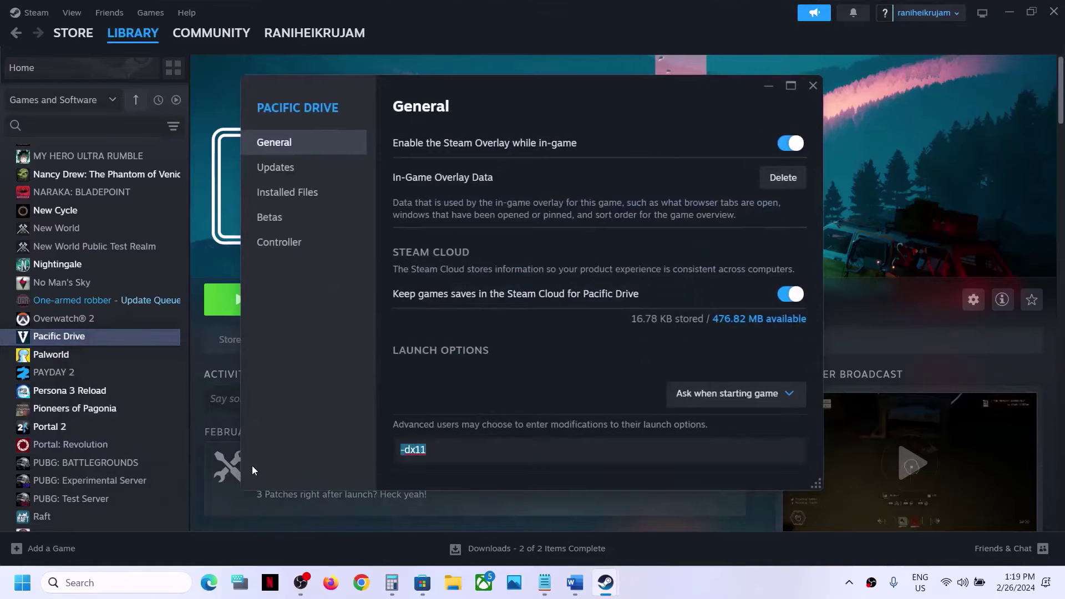
text(-)
click(813, 85)
- Clear the launch options field in Pacific Drive's properties and close the window
right_click(106, 336)
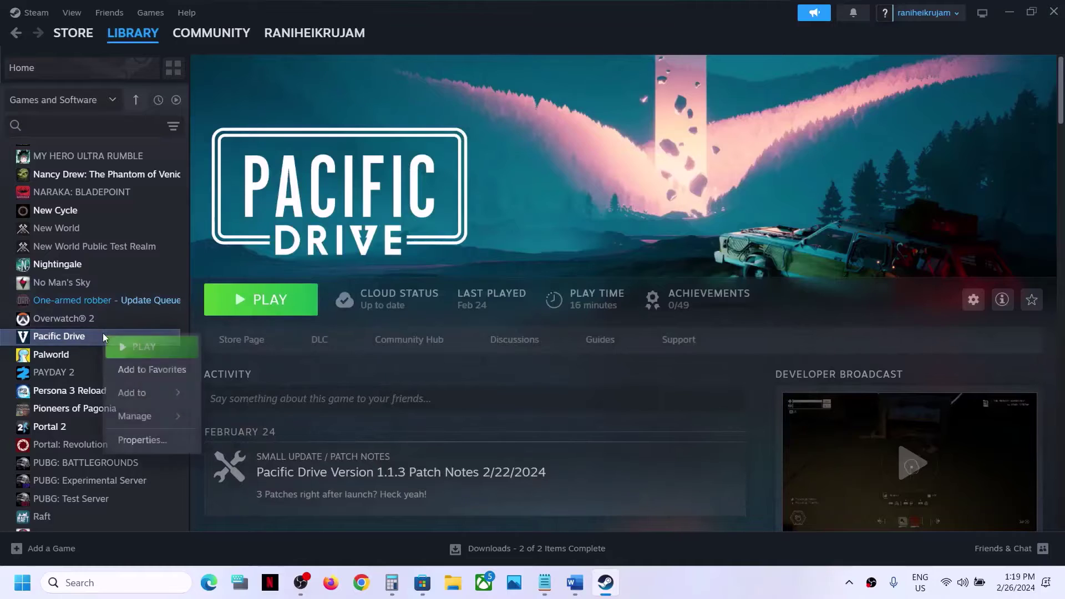
click(150, 440)
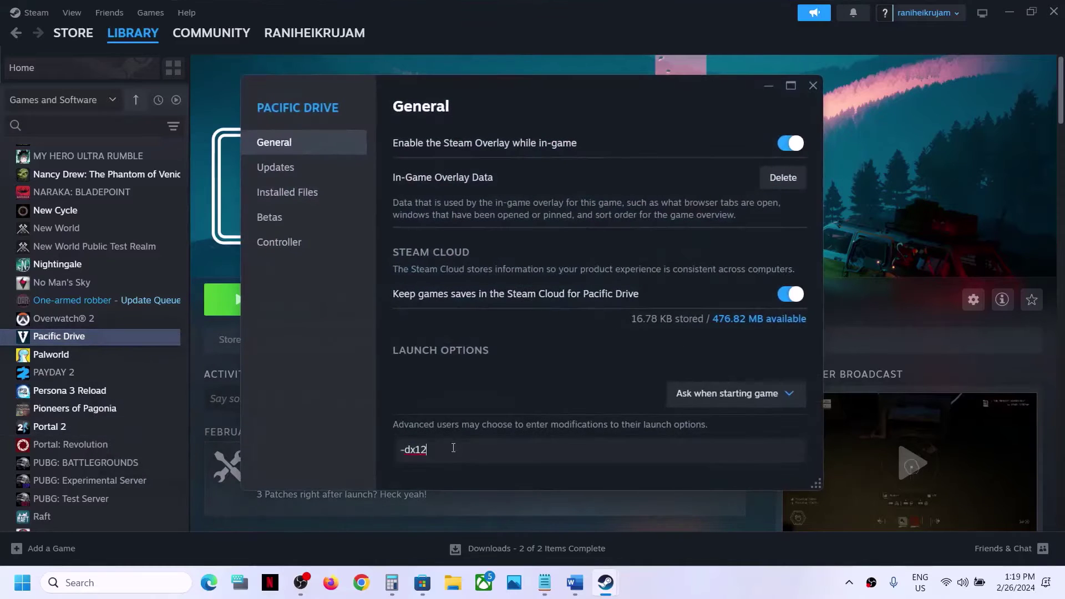
key(ctrl+a)
key(BackSpace)
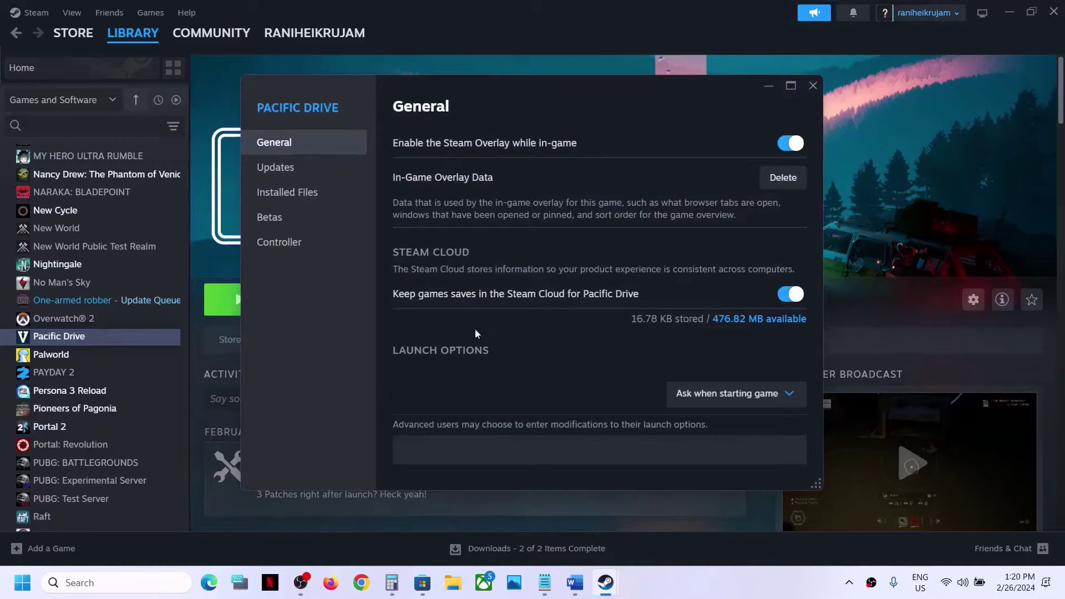
click(813, 86)
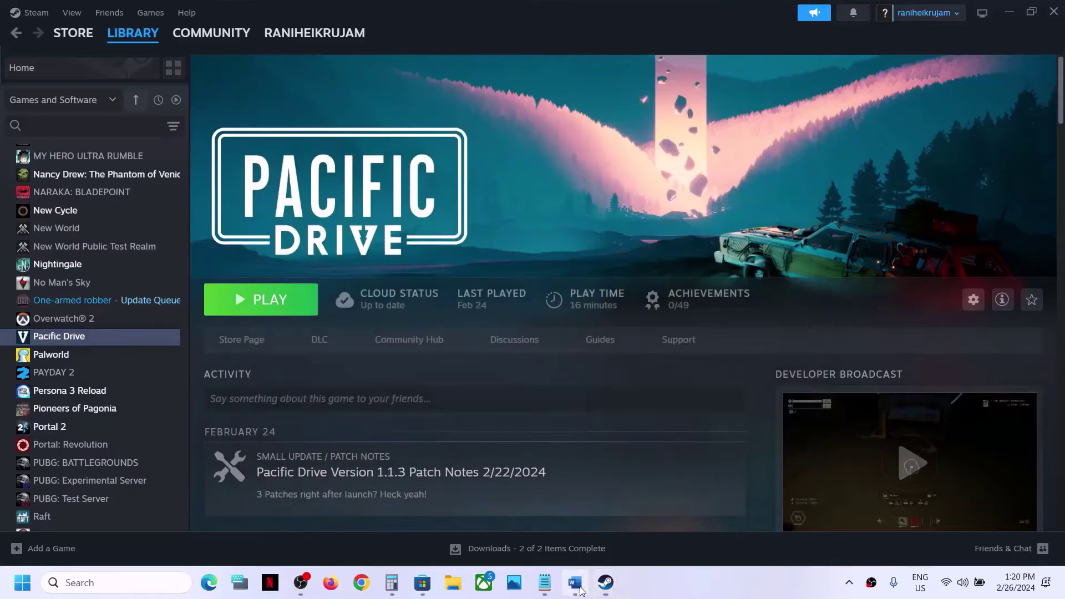
- Highlight the Step 5 instruction on allowing the game through antivirus and Windows Security in the Word notes, and return to Steam
click(575, 582)
scroll(395, 340, down, 3)
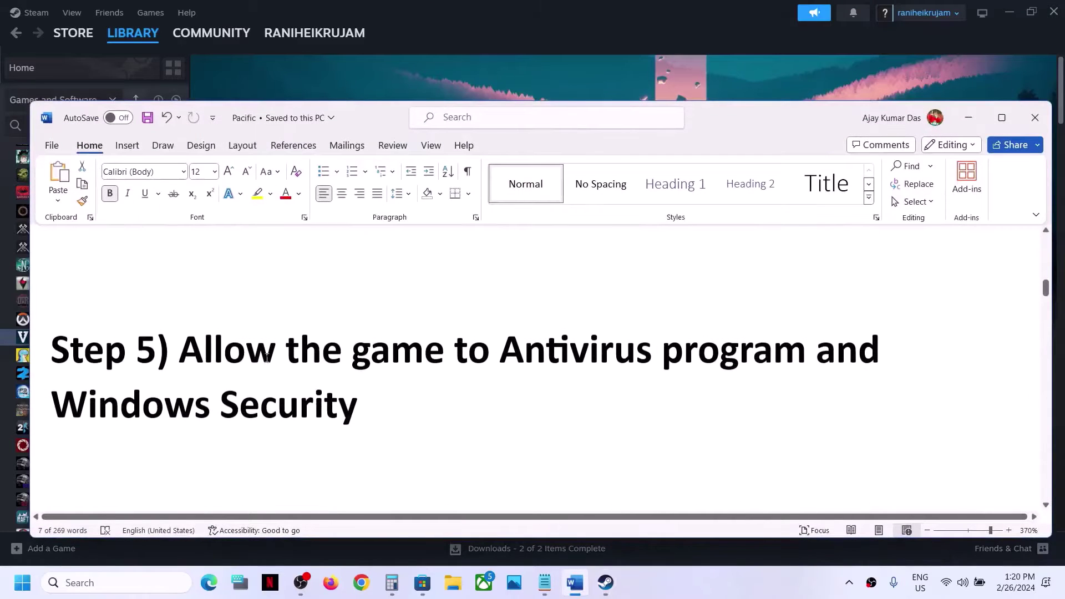
drag(188, 348, 727, 367)
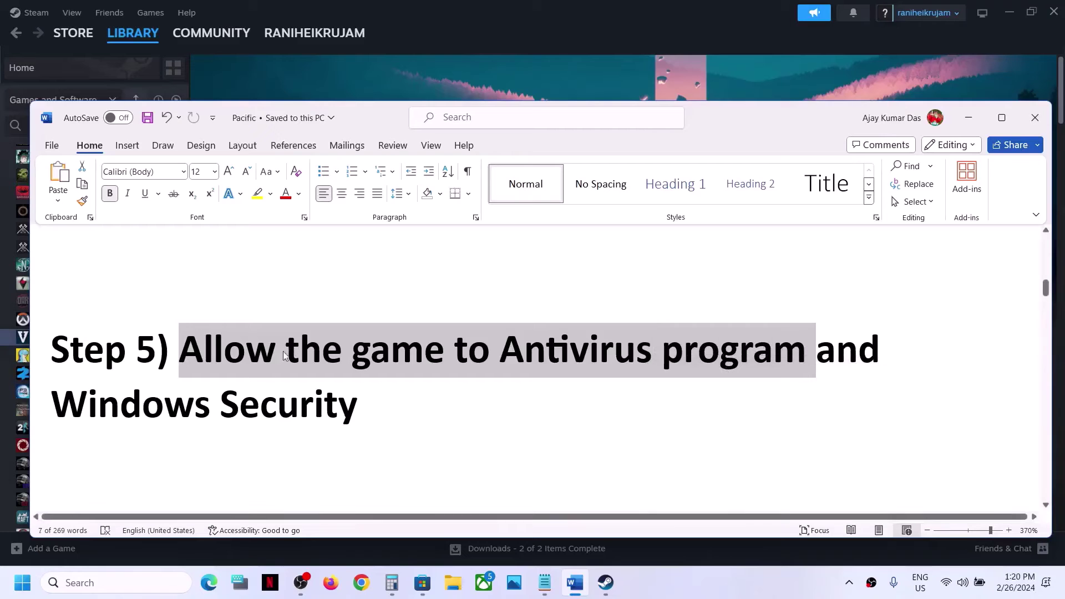
drag(393, 420, 51, 414)
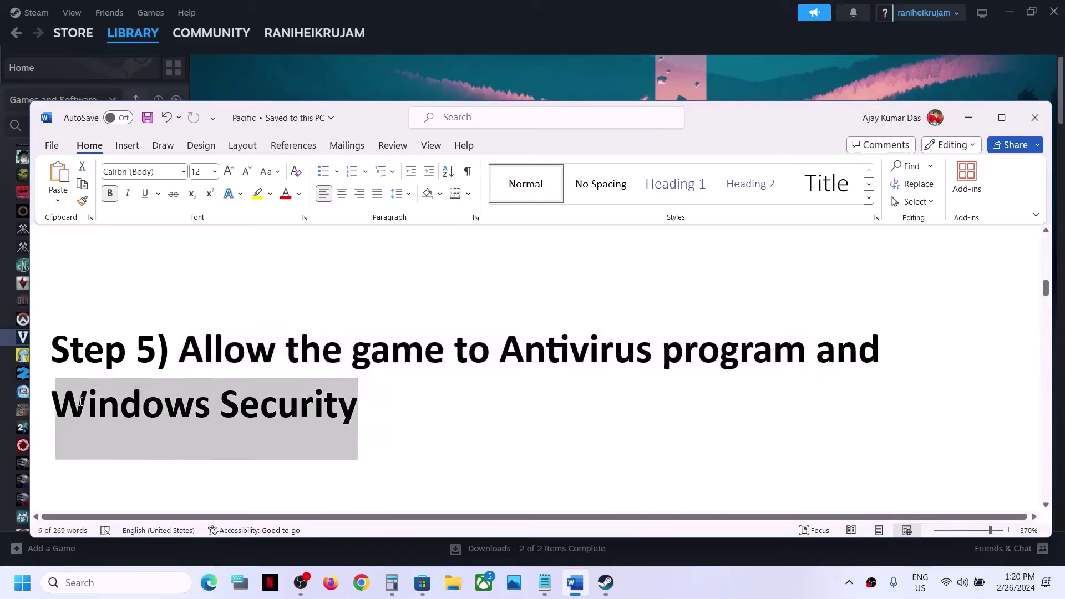
click(972, 123)
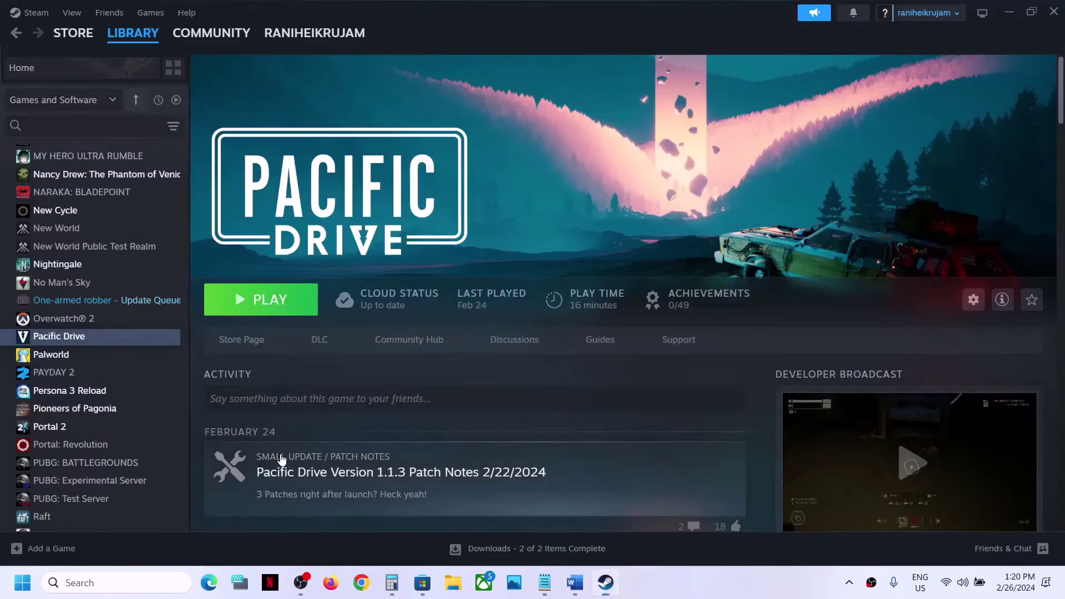
- Open Windows Security's ransomware protection from the Windows privacy and security settings and show the apps allowed through Controlled folder access
key(super+i)
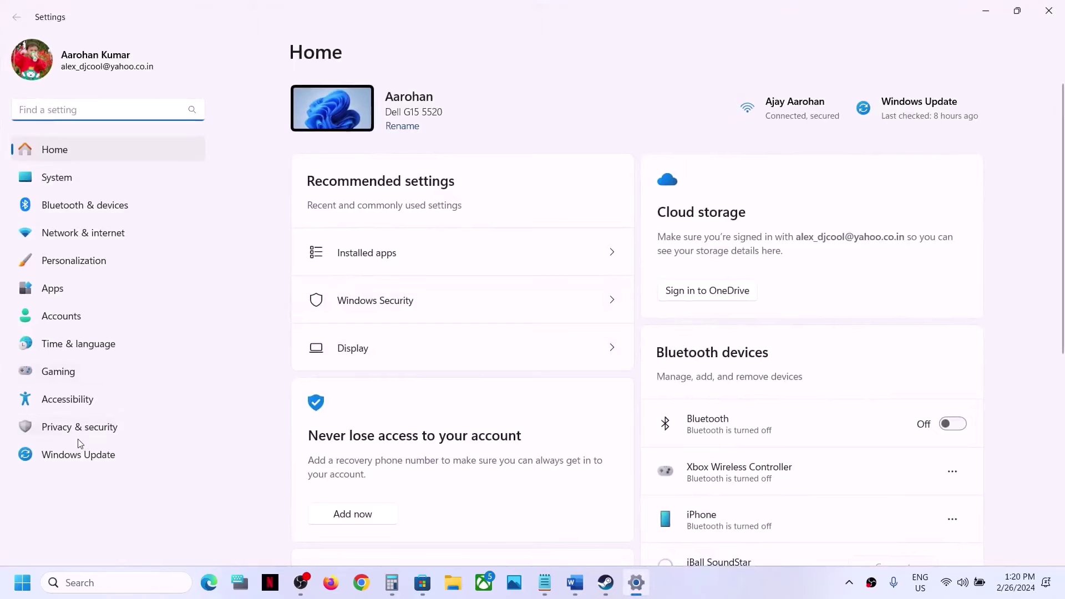
click(81, 439)
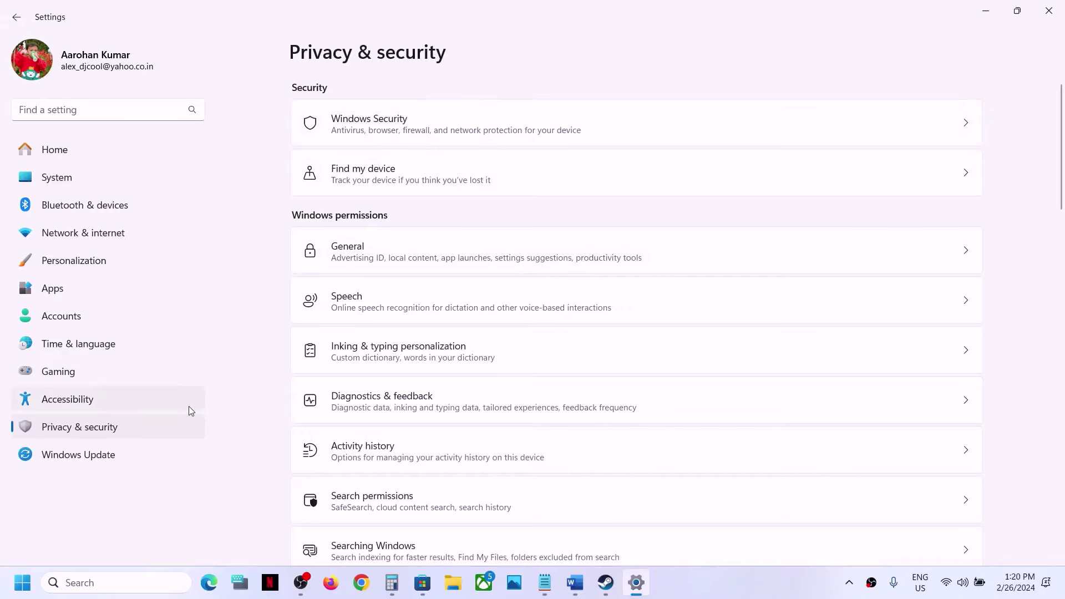
click(402, 132)
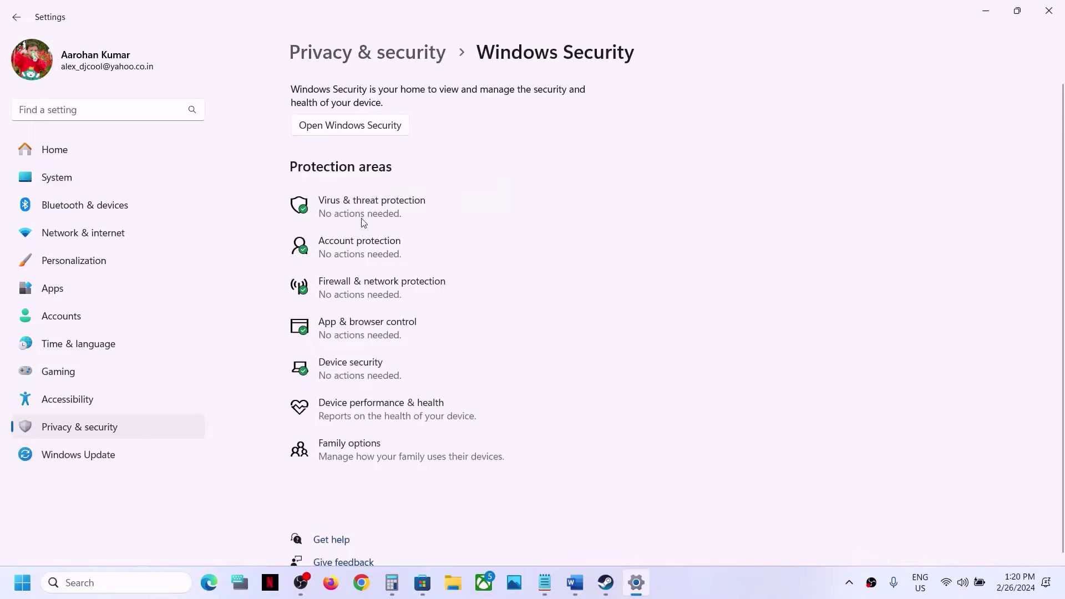
click(362, 219)
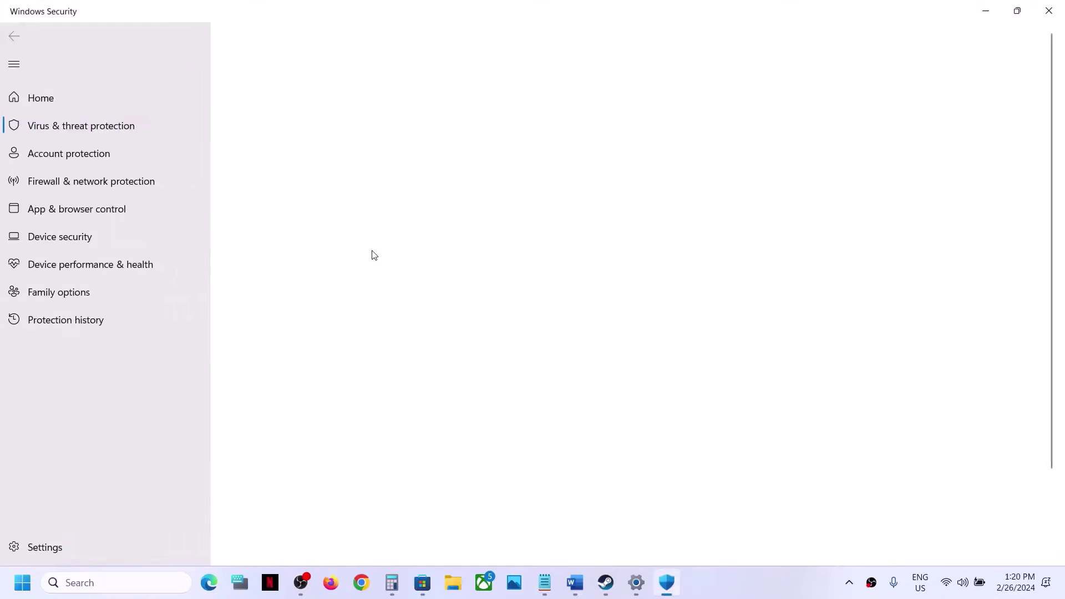
scroll(375, 255, down, 2)
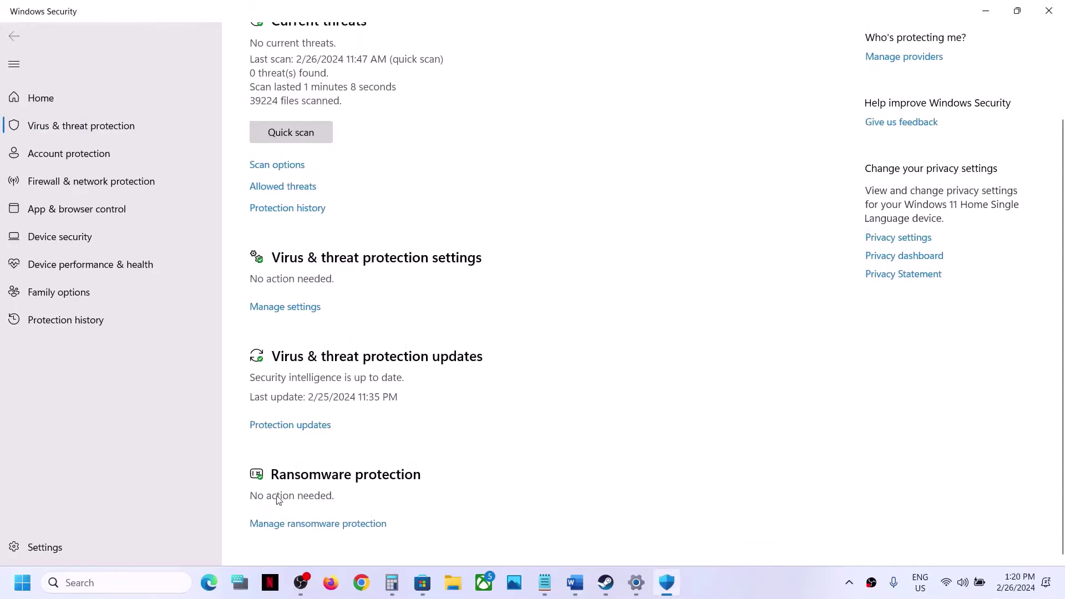
click(337, 530)
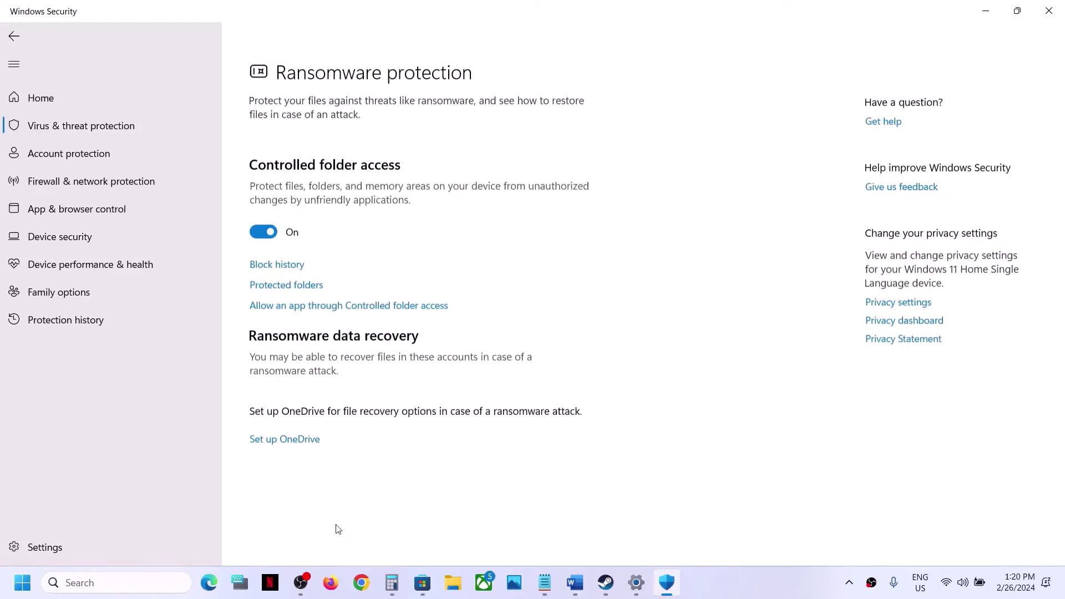
click(362, 284)
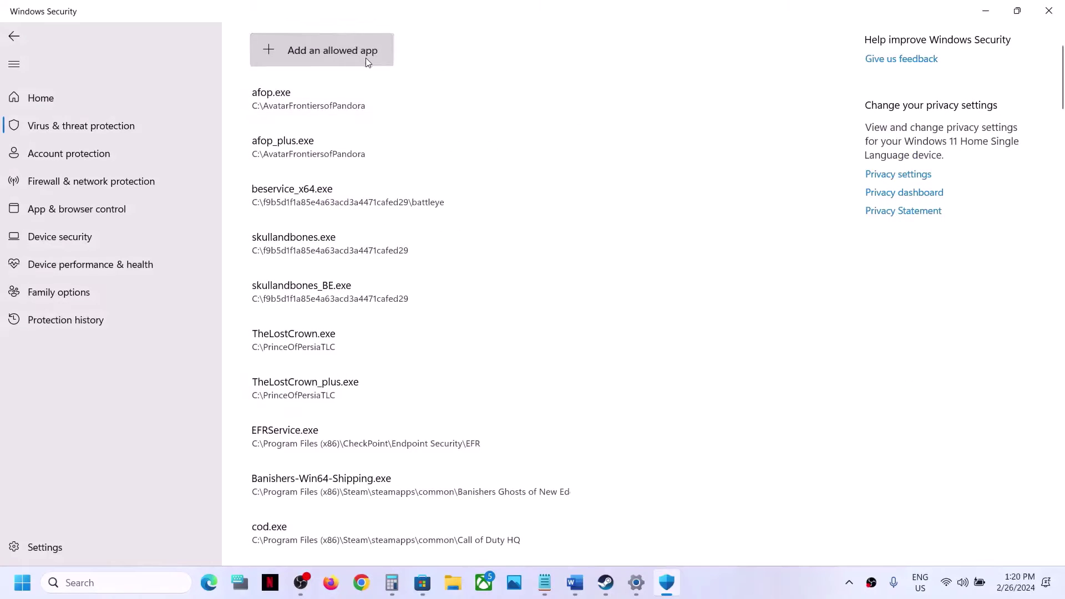
- Start adding an allowed app by browsing all apps and go to the C:\Program Files (x86)\Steam folder
click(365, 60)
click(308, 105)
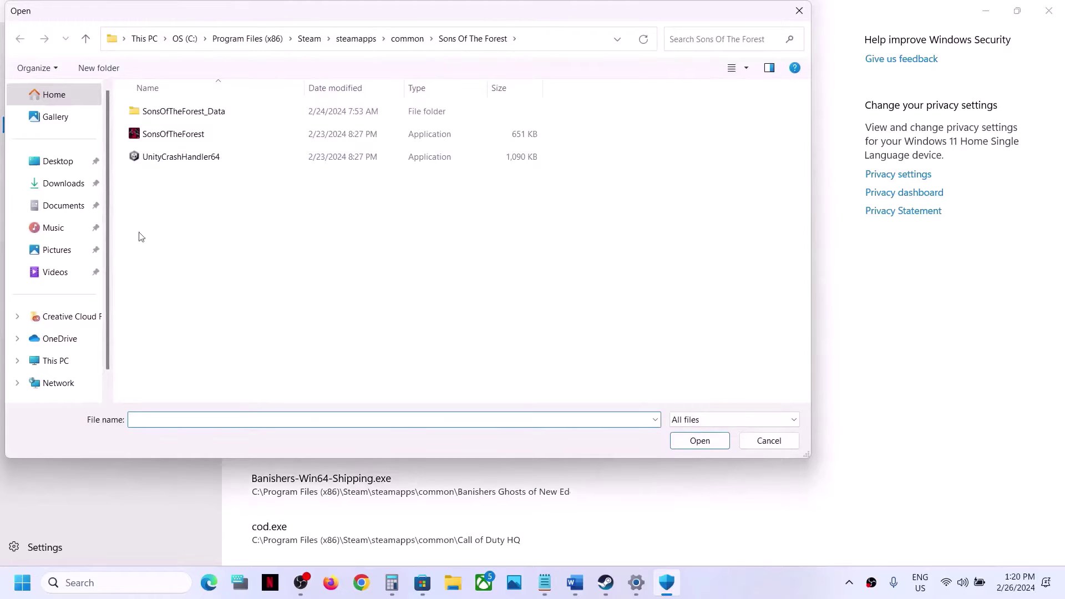
click(55, 361)
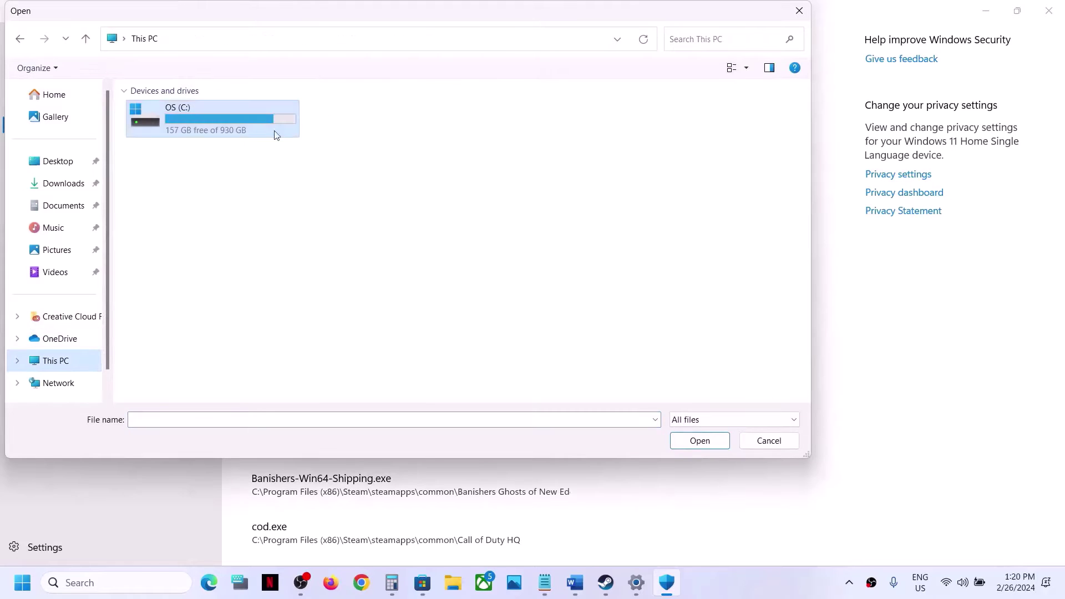
double_click(225, 120)
scroll(225, 120, down, 3)
double_click(189, 212)
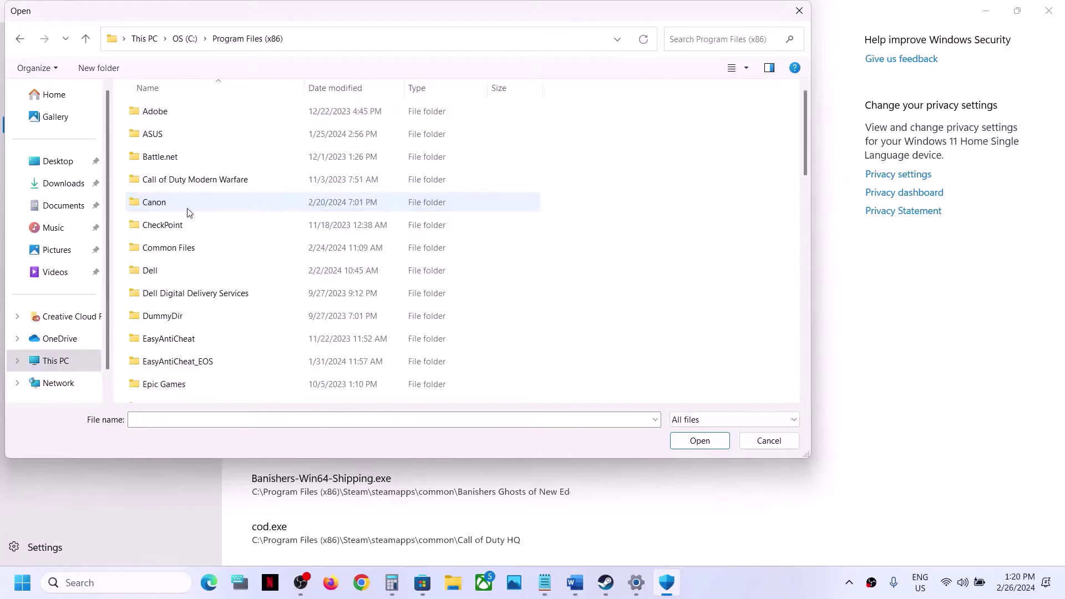
scroll(184, 210, down, 5)
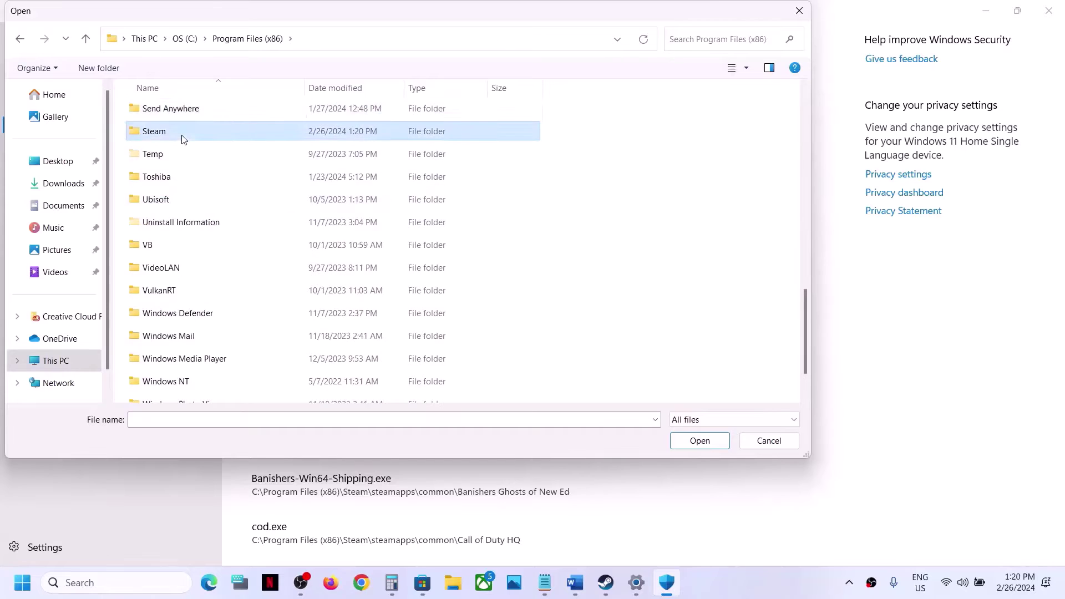
double_click(184, 135)
- Allow the PenDriverPro application from steamapps\common\Pacific Drive through Controlled folder access
key(s)
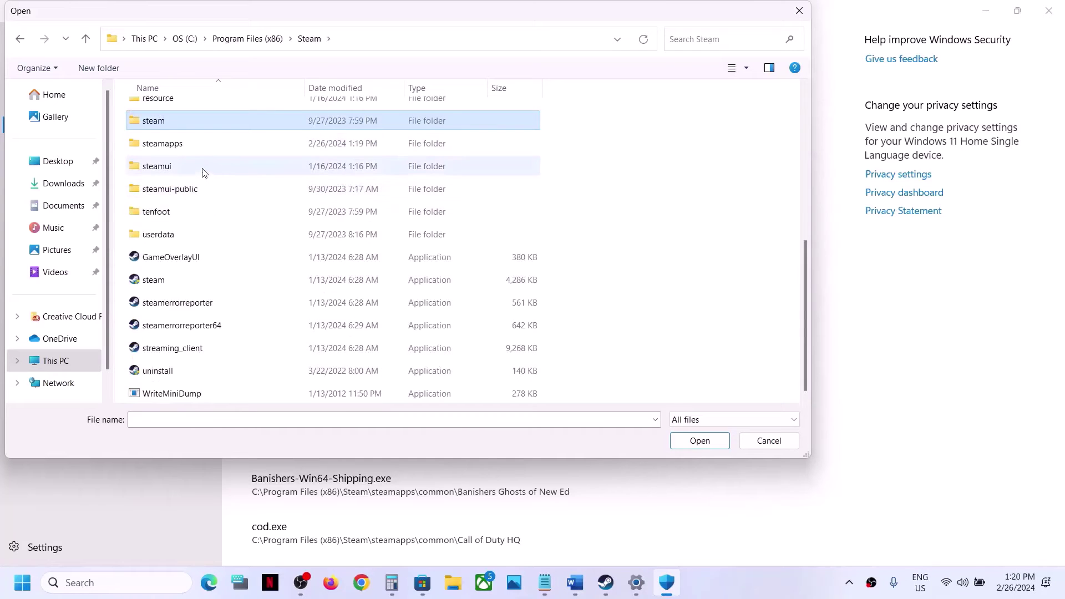
click(167, 149)
double_click(178, 149)
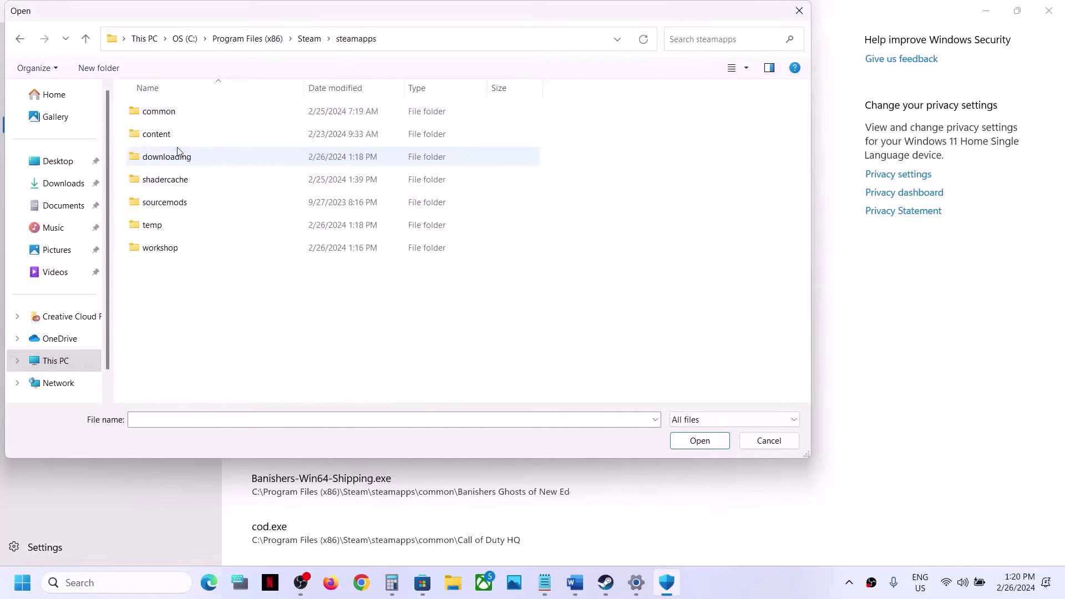
double_click(179, 114)
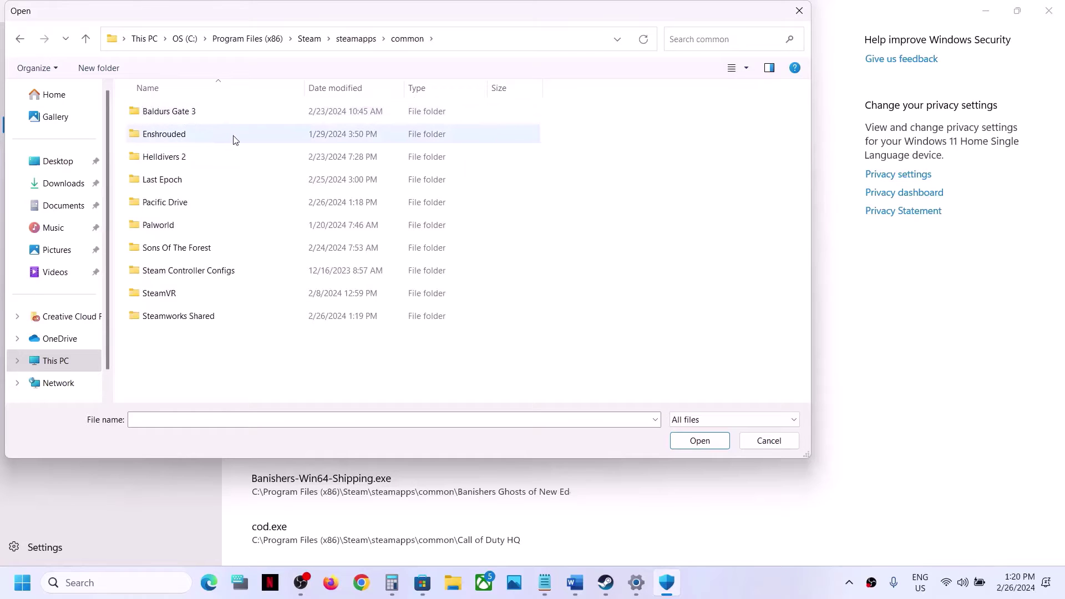
double_click(189, 203)
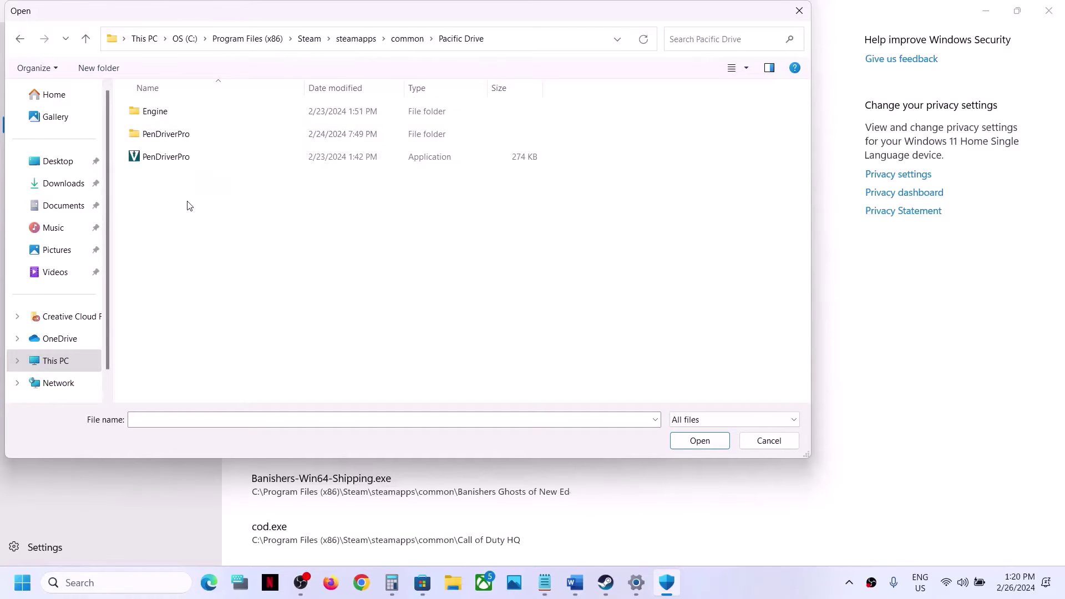
click(178, 158)
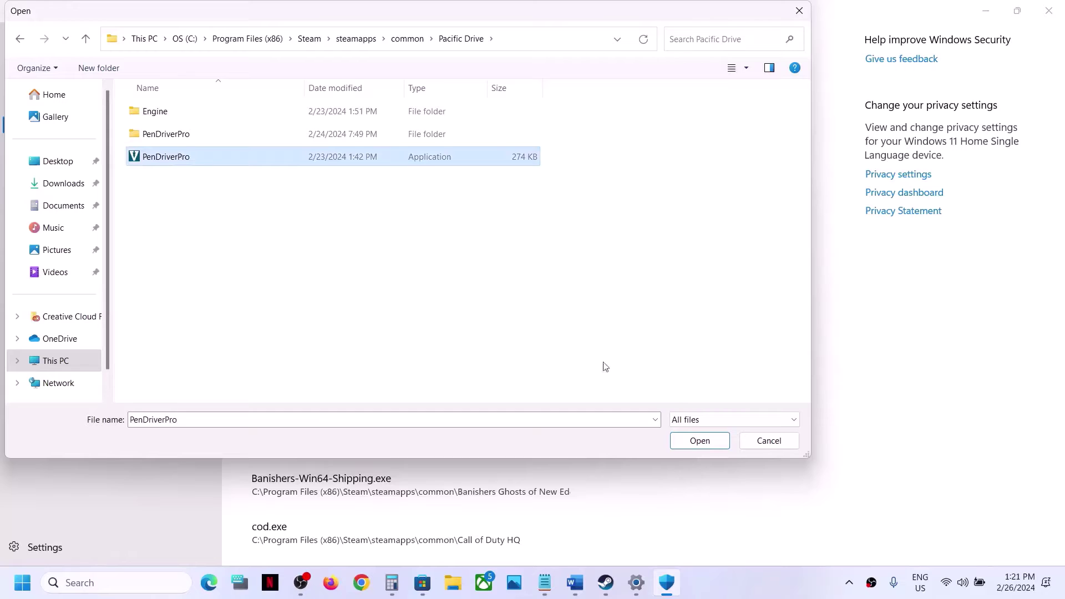
click(692, 441)
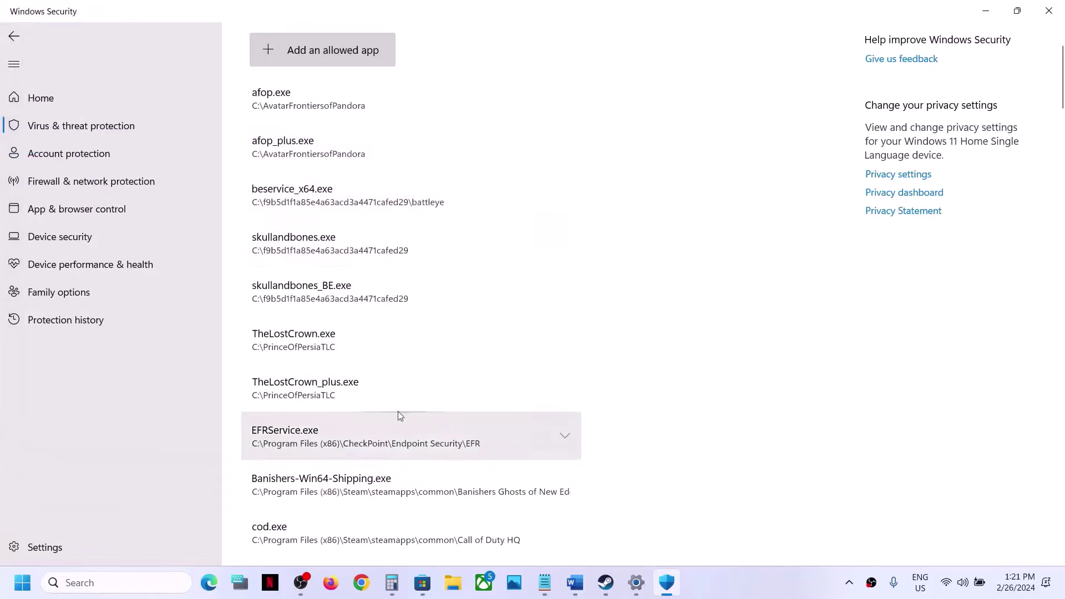
- Also allow PenDriverPro-Win64-Shipping from the game's PenDriverPro\Binaries\Win64 folder through Controlled folder access
click(315, 58)
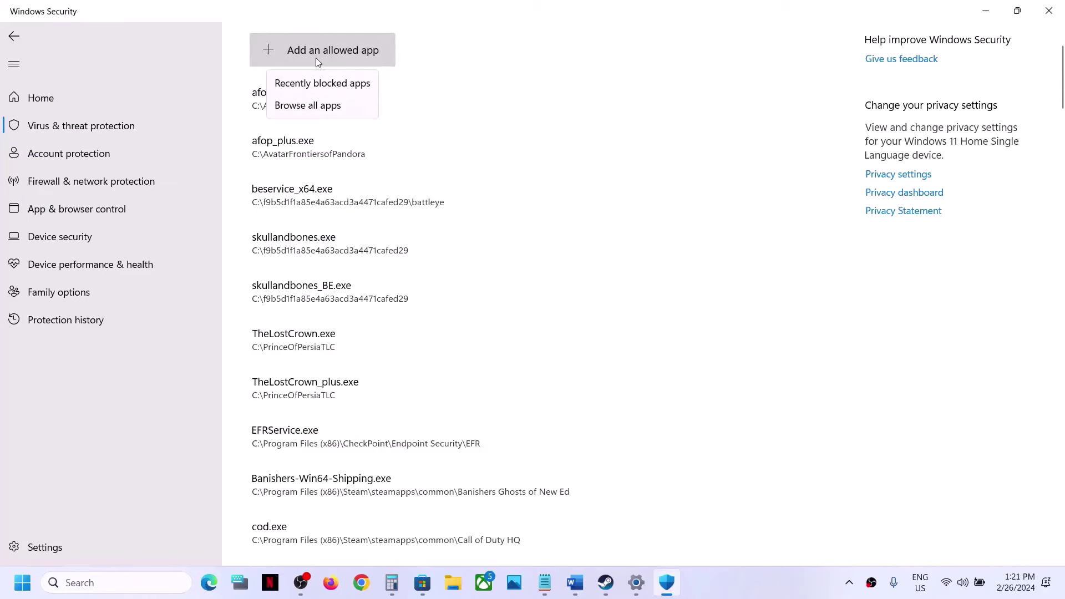
click(330, 104)
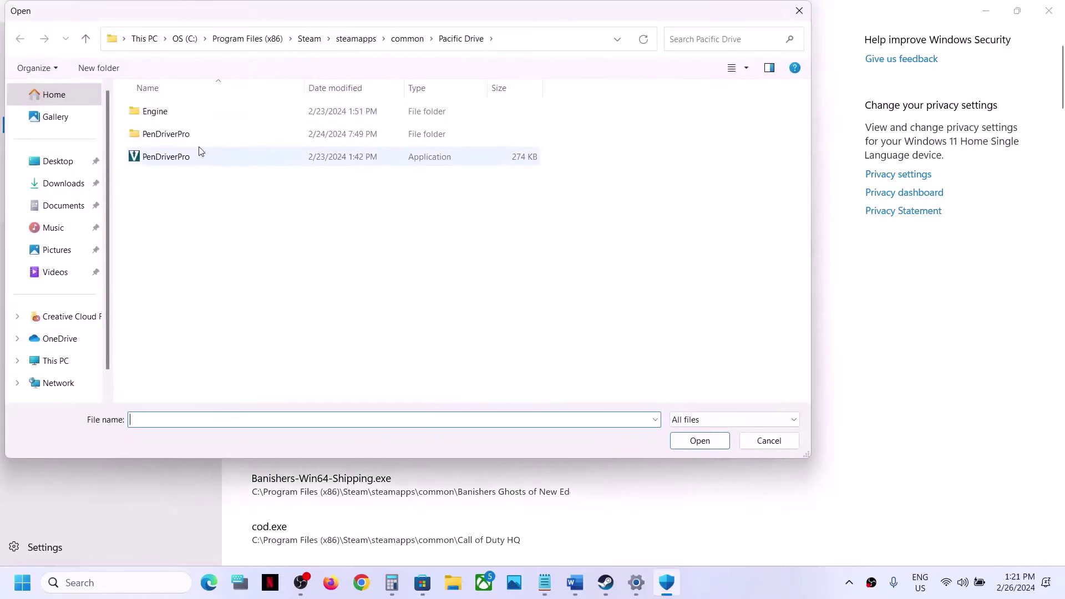
click(173, 136)
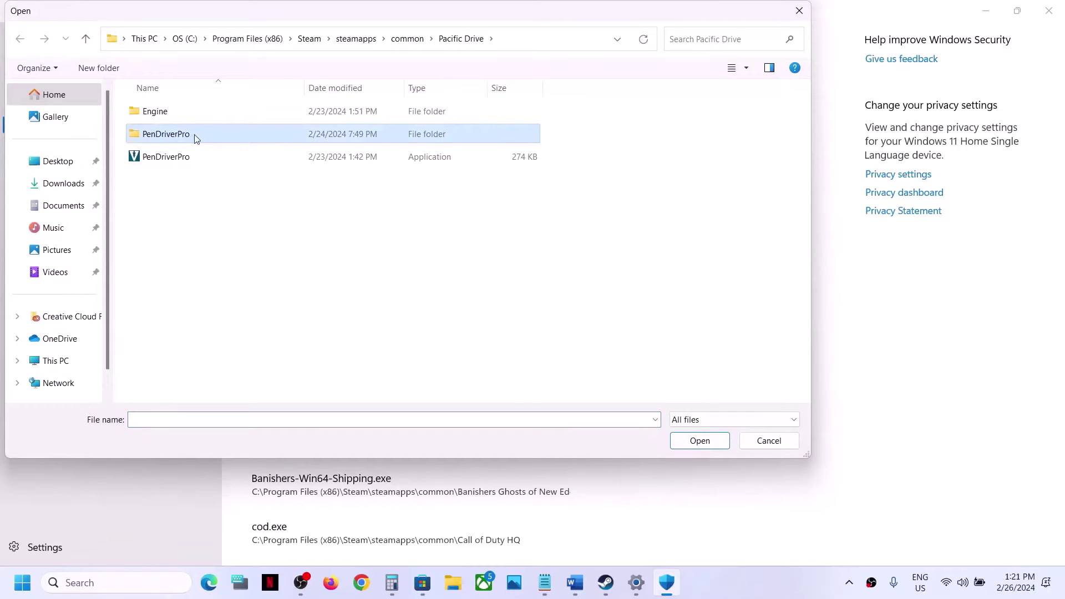
double_click(195, 138)
double_click(178, 109)
click(194, 103)
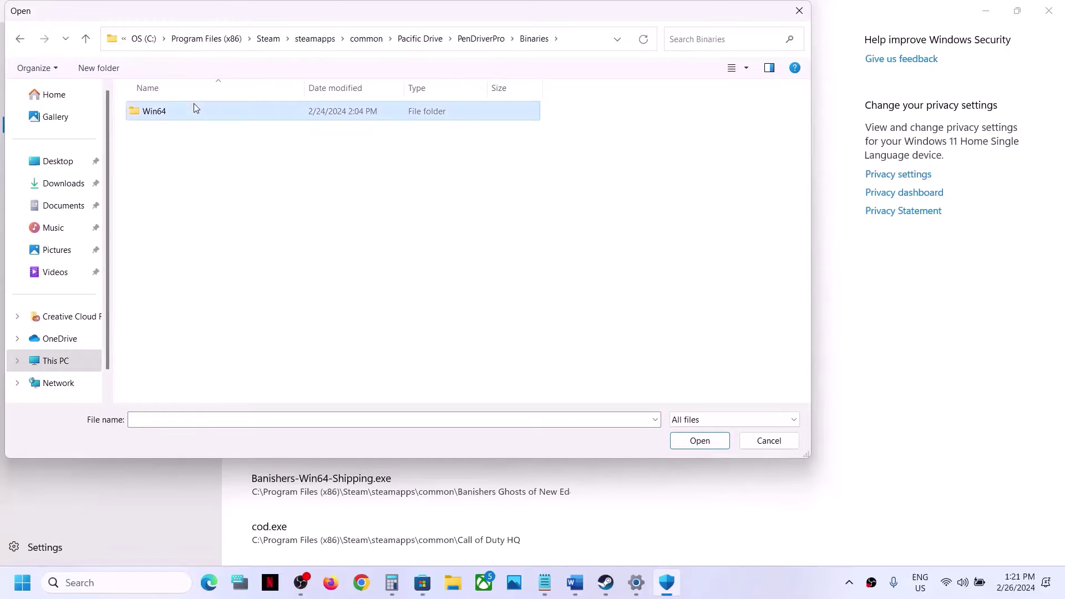
double_click(194, 109)
click(206, 114)
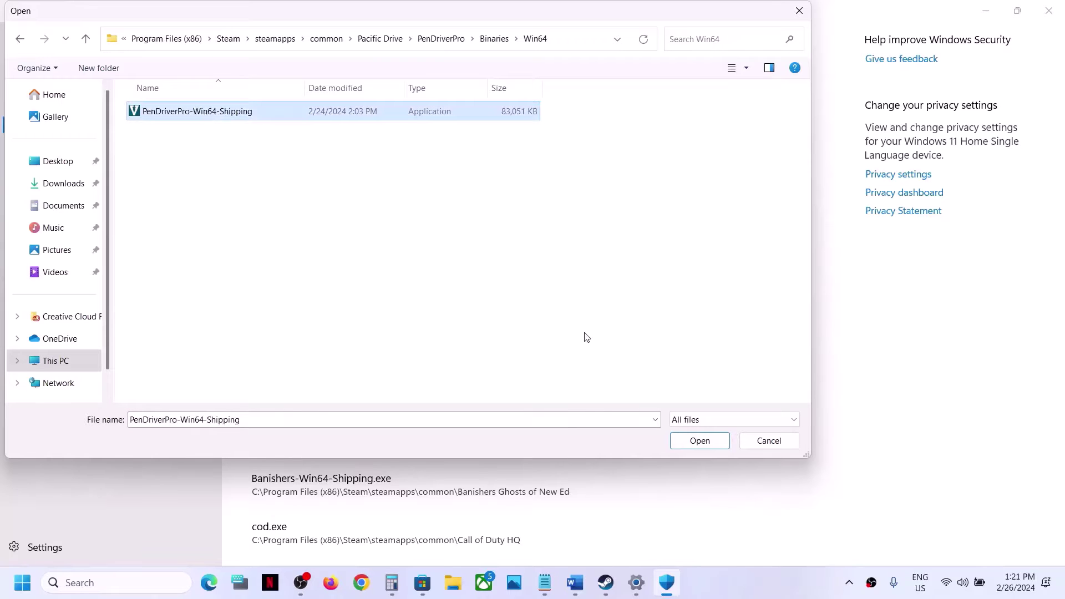
click(698, 448)
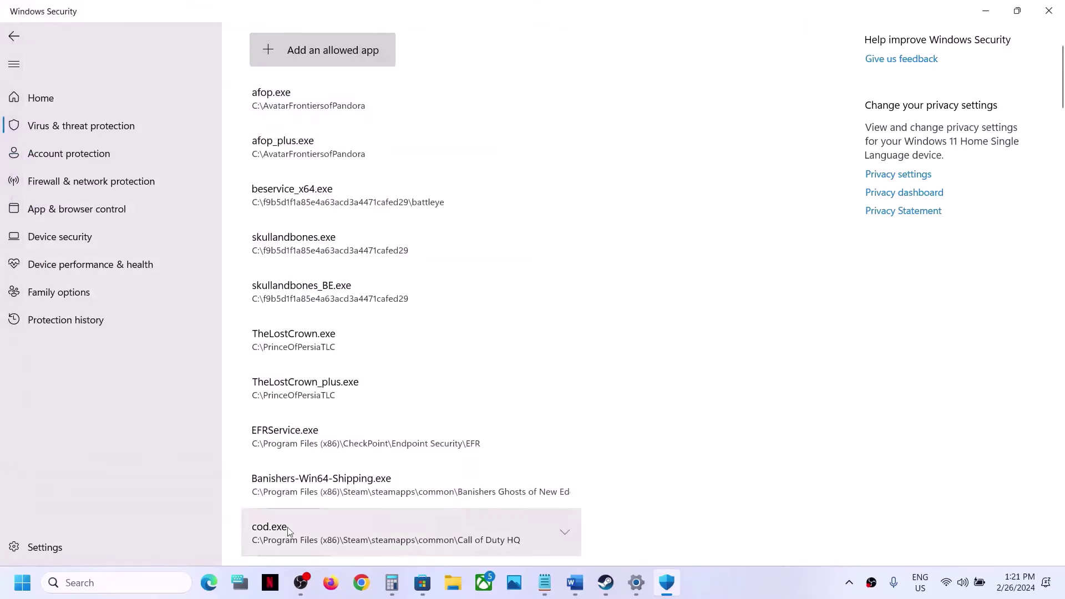
- Switch to Control Panel and open the list of apps allowed through Windows Defender Firewall
click(144, 585)
text(control)
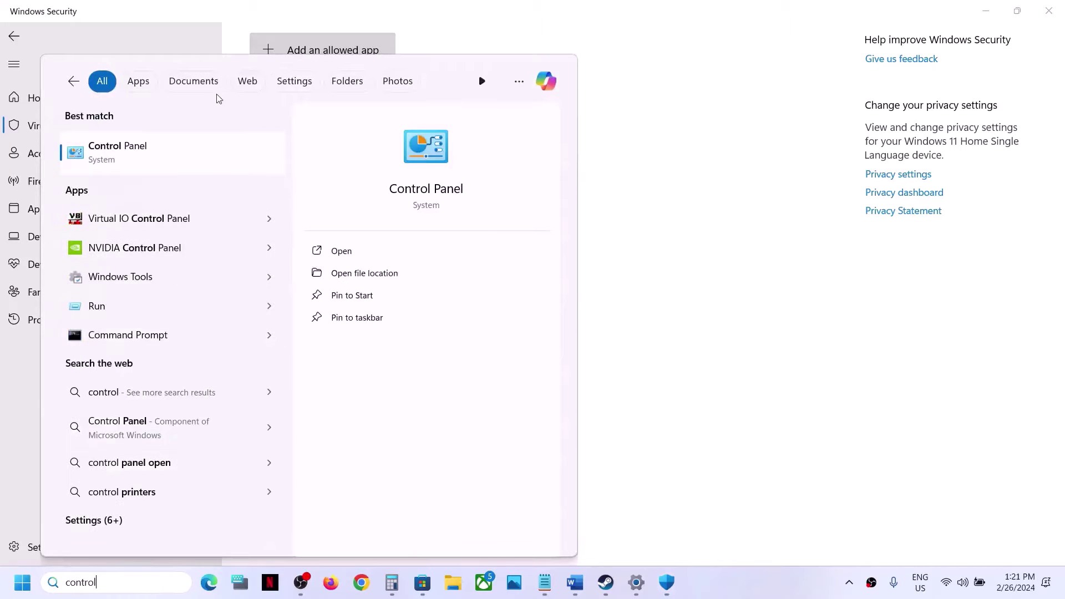
click(180, 159)
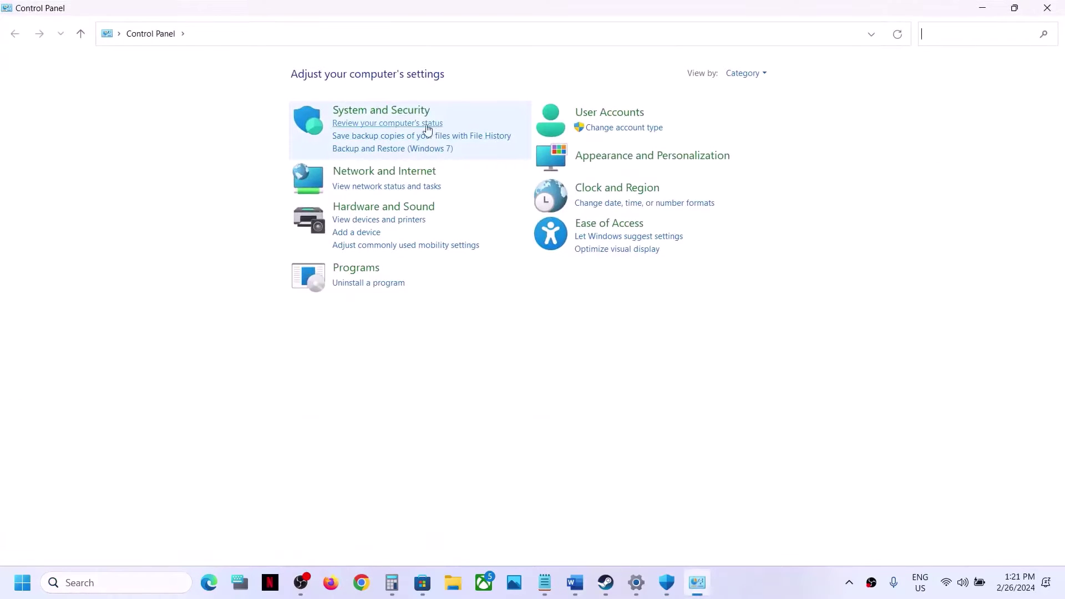
click(401, 113)
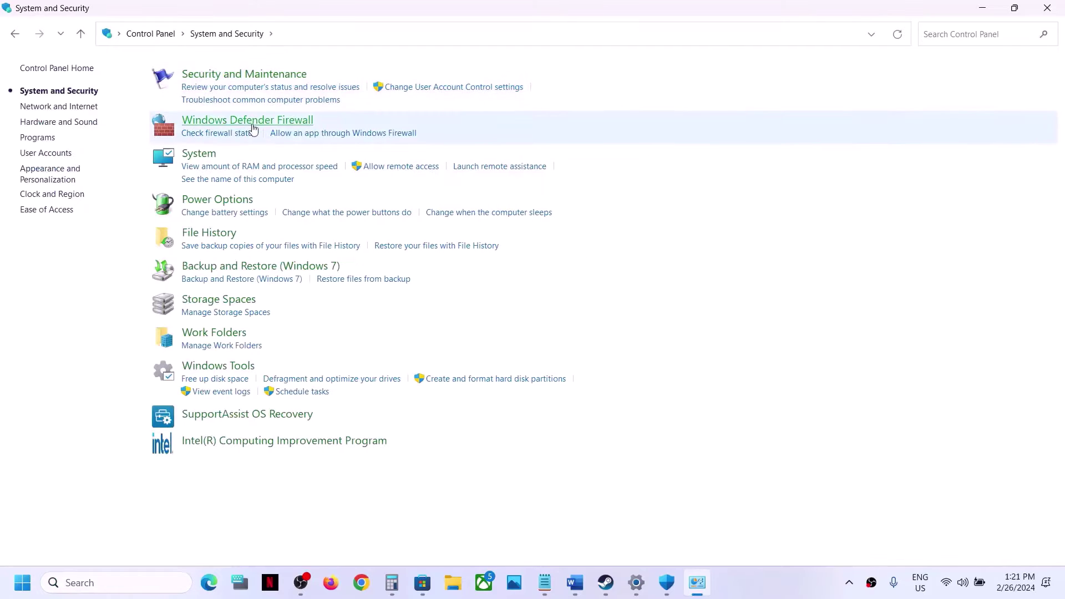
click(266, 122)
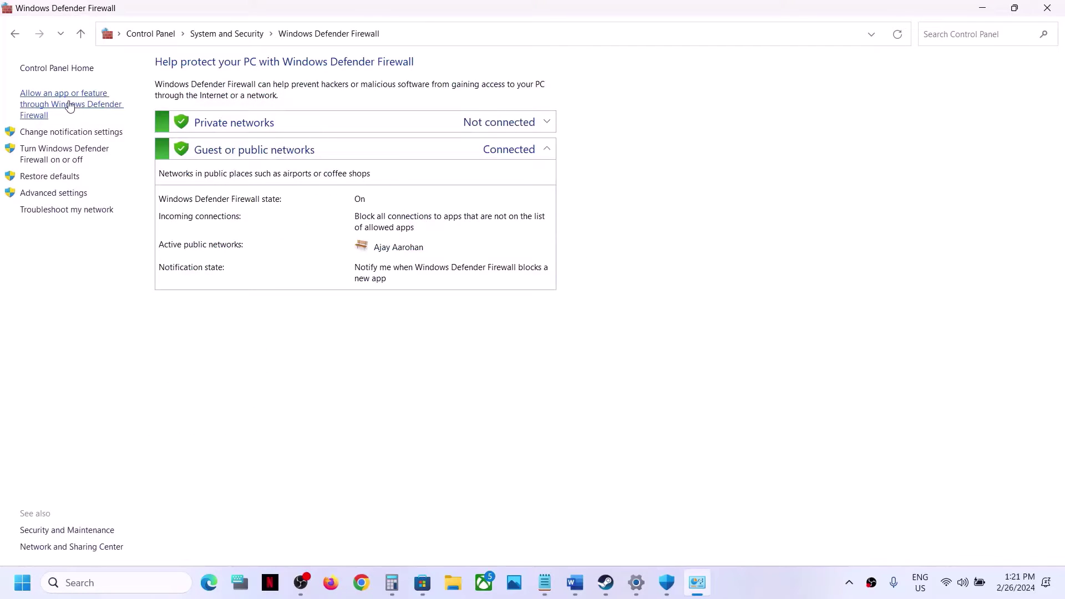
click(69, 106)
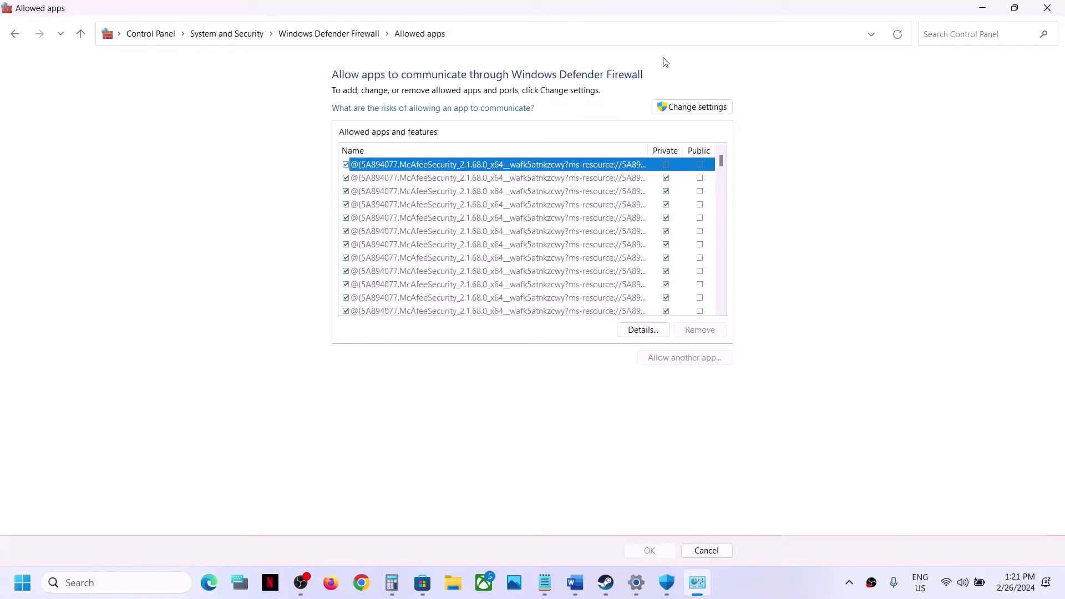
- Unlock the firewall's allowed apps list and try to add PenDriverPro from the steamapps\common\Pacific Drive folder
click(669, 107)
click(667, 359)
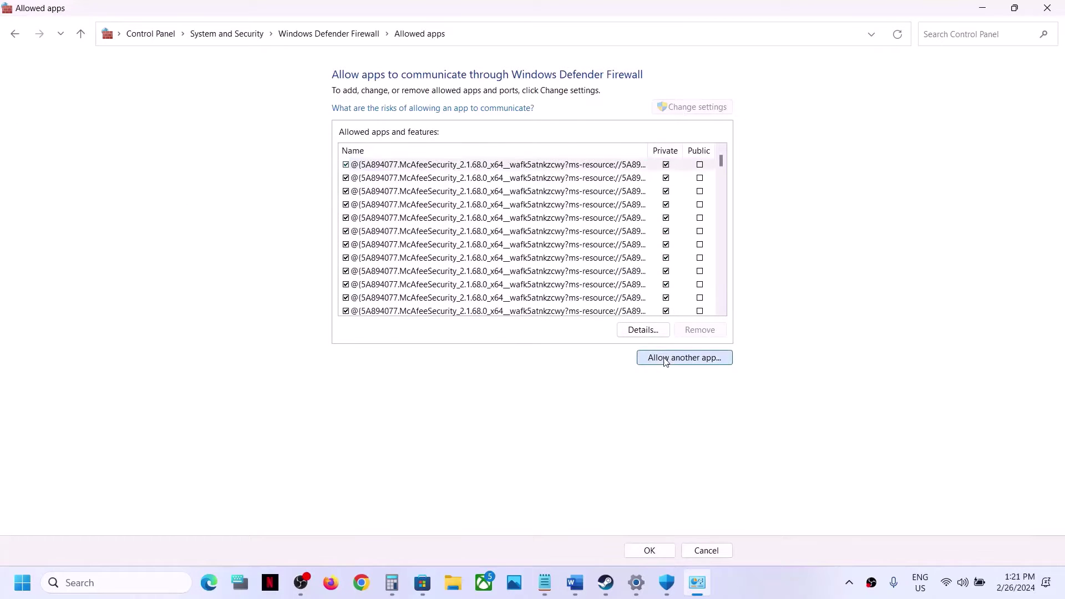
click(626, 357)
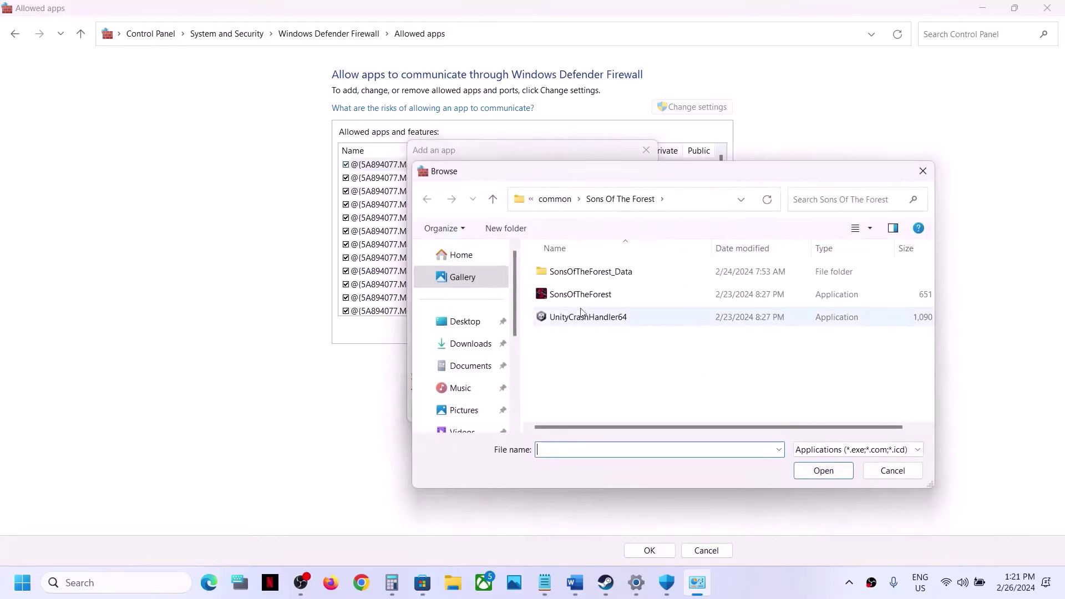
click(555, 201)
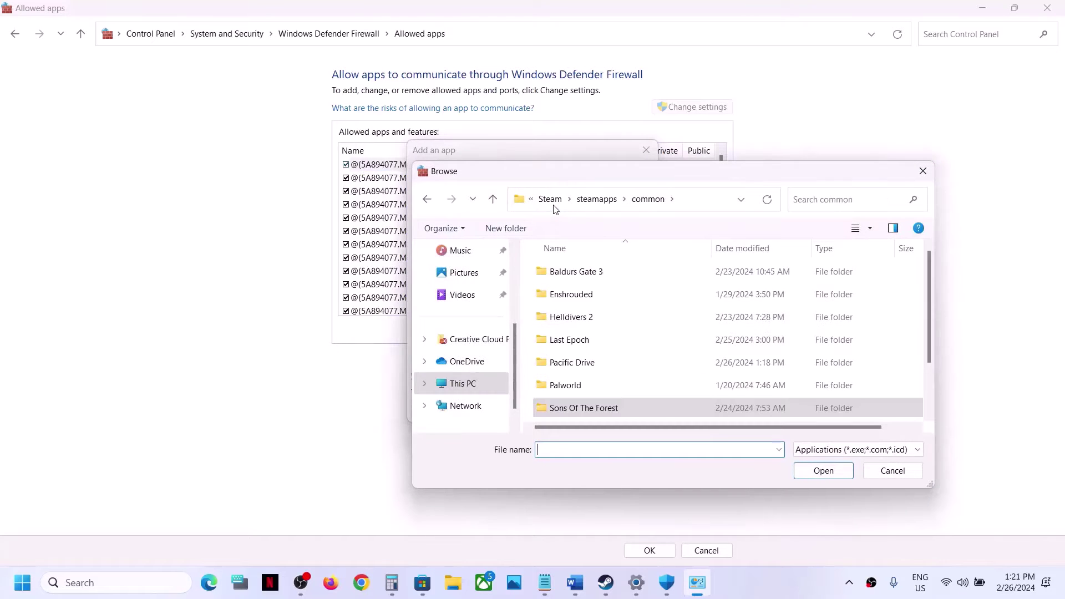
click(577, 361)
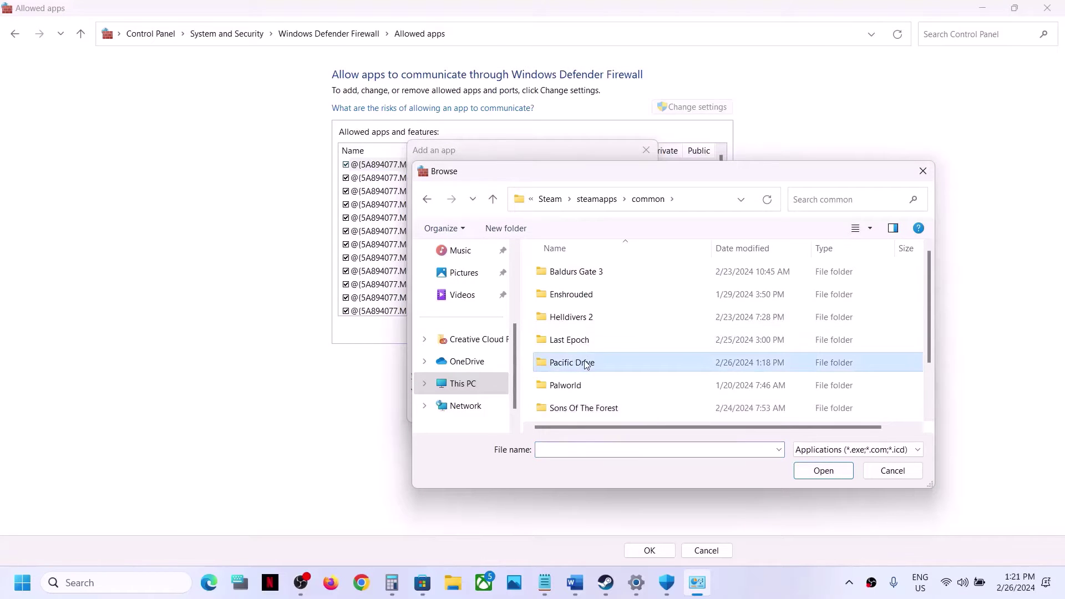
double_click(577, 361)
click(575, 316)
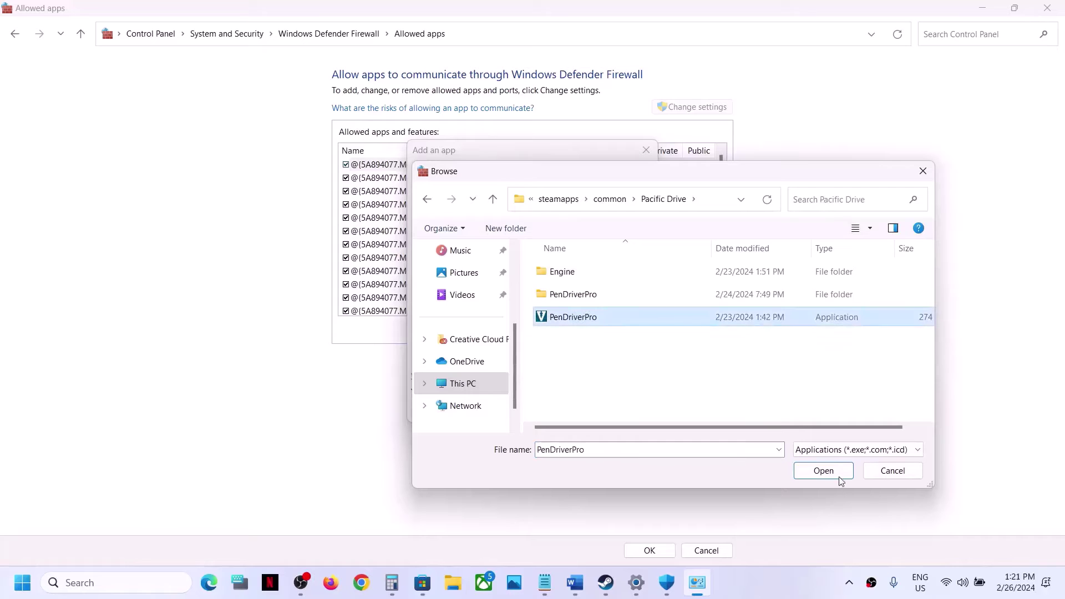
click(825, 471)
click(581, 418)
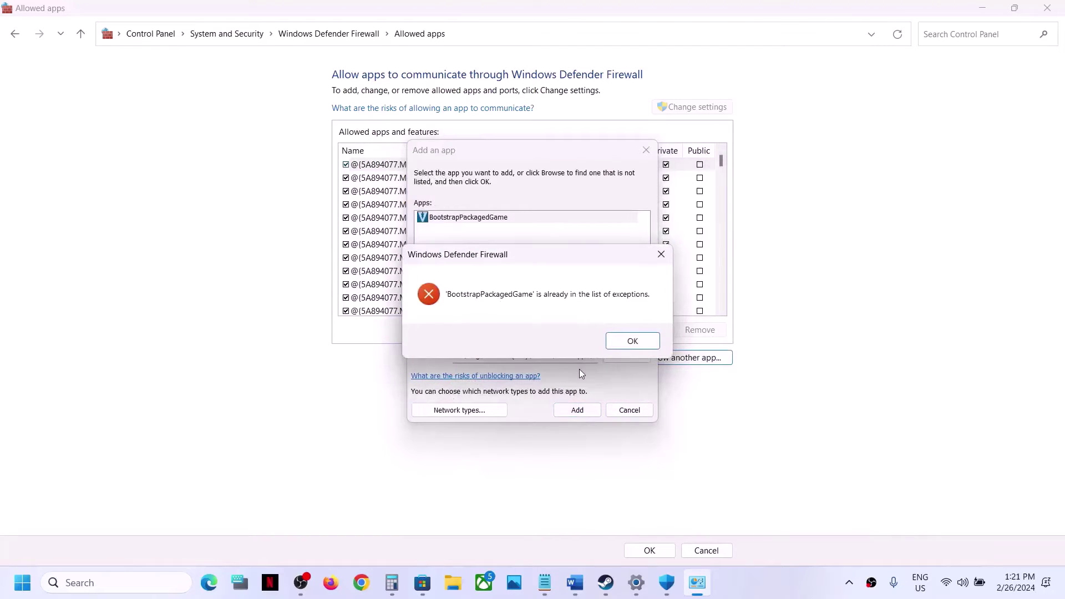
click(630, 342)
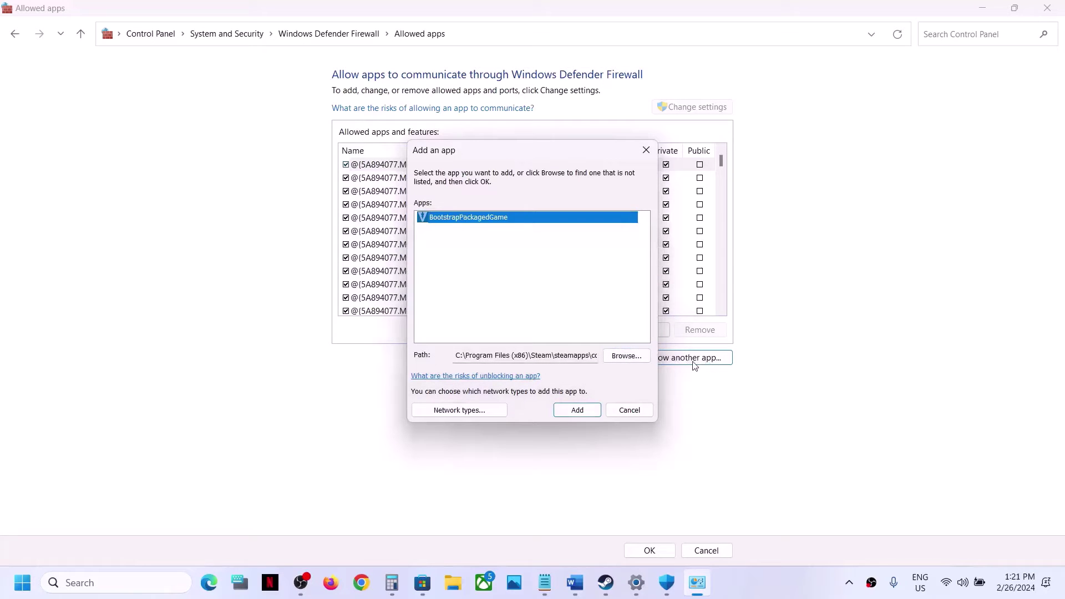
- Allow PenDriverPro-Win64-Shipping from the game's PenDriverPro\Binaries\Win64 folder through Windows Defender Firewall and save the allowed apps list
click(634, 362)
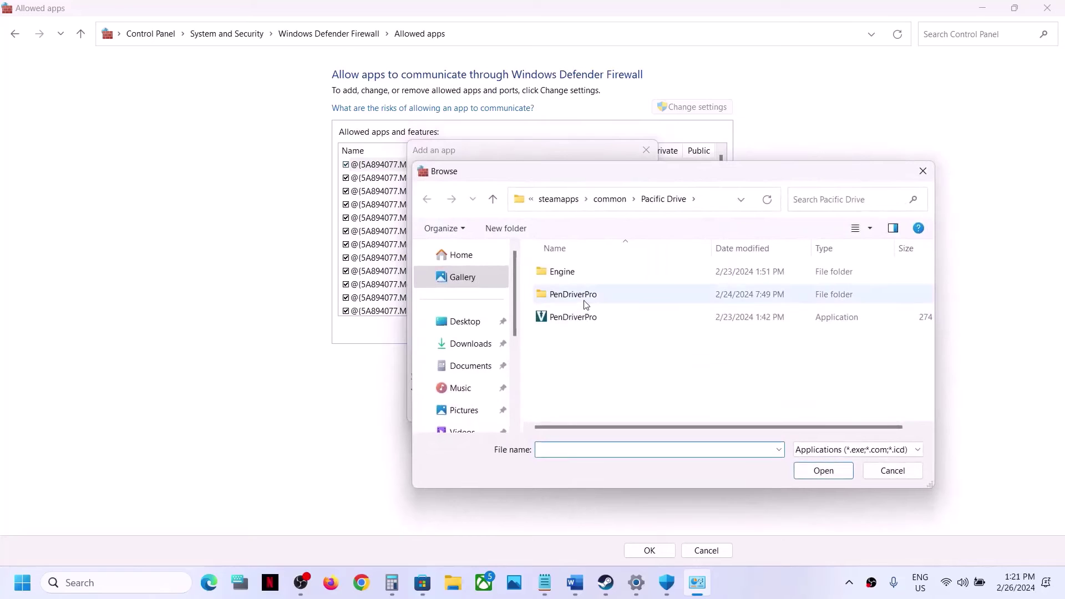
double_click(585, 281)
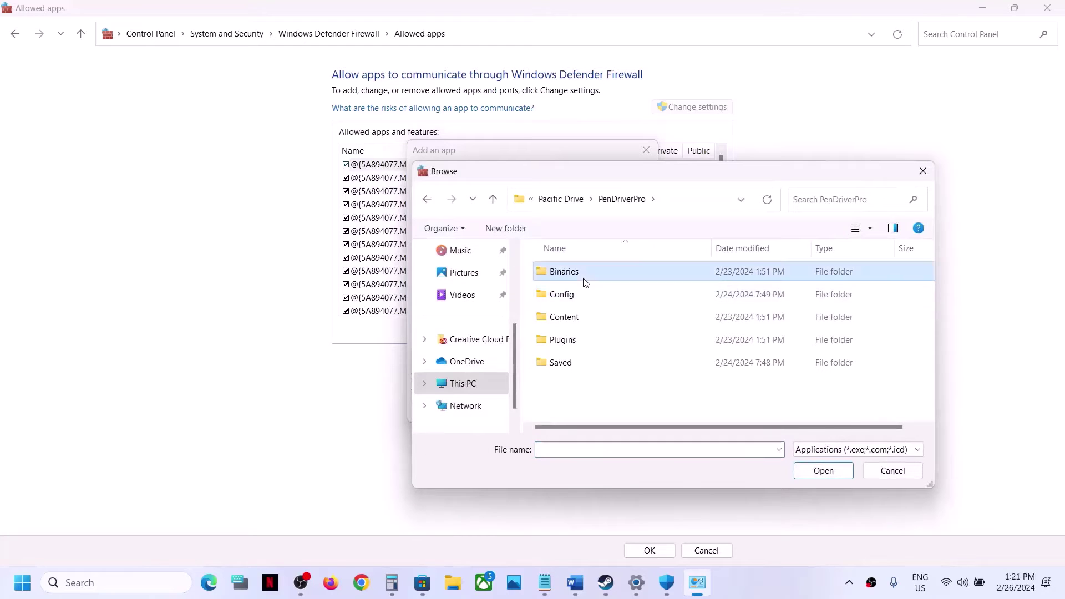
double_click(565, 274)
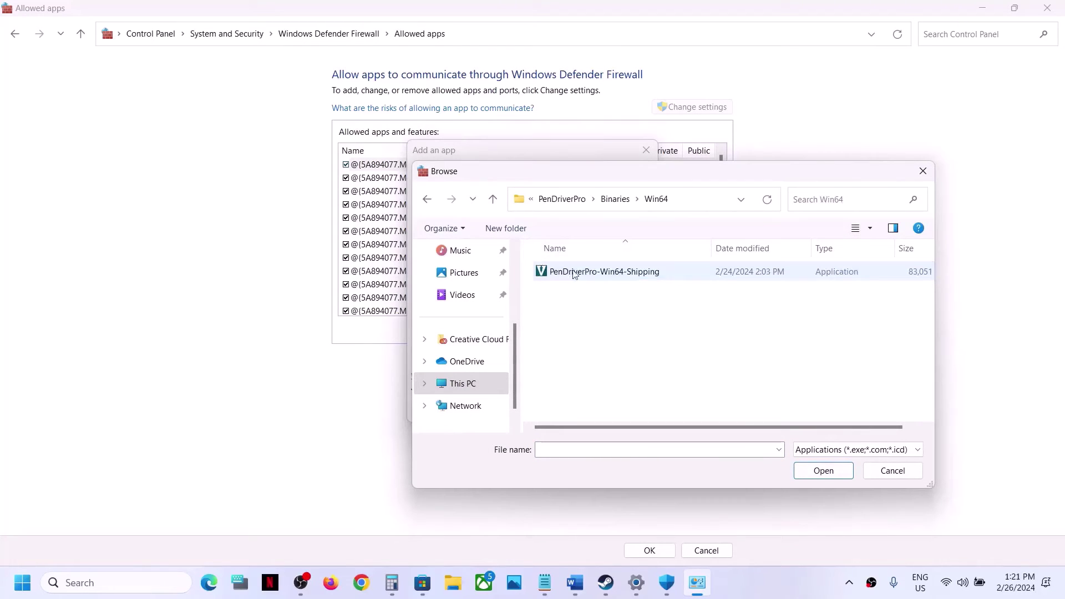
click(590, 275)
click(825, 473)
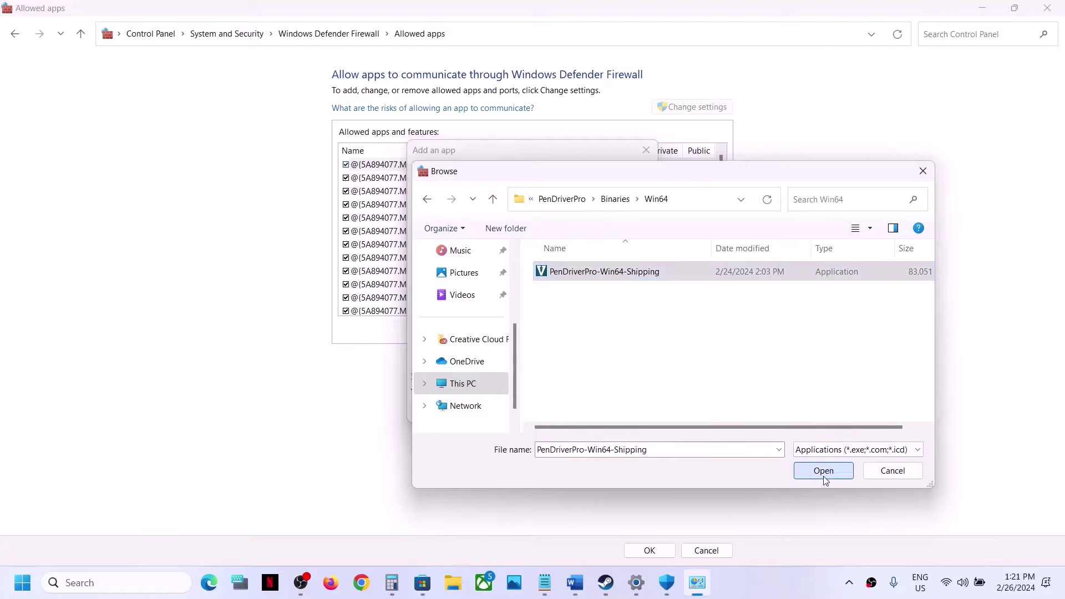
click(577, 410)
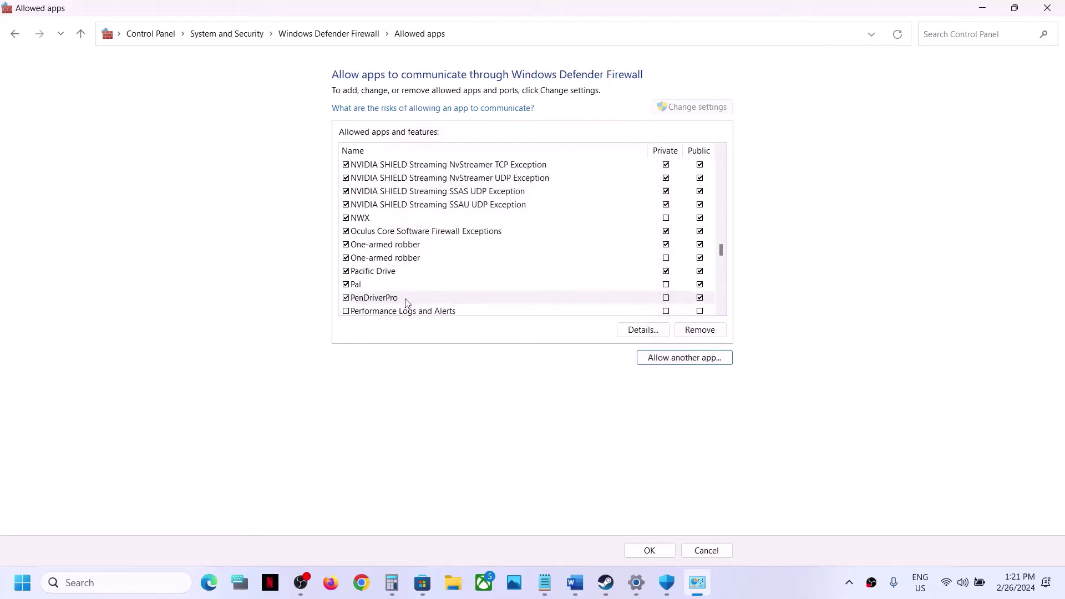
click(648, 550)
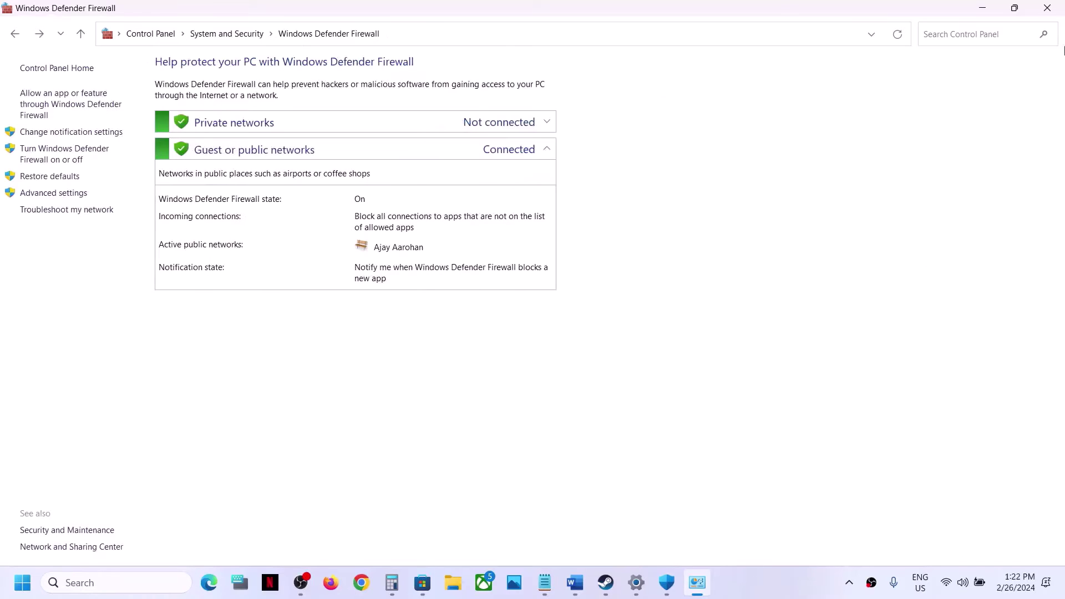
- Close the firewall, Windows Security and Settings windows, and switch to the Word document to read Step 6
click(1049, 10)
click(1049, 11)
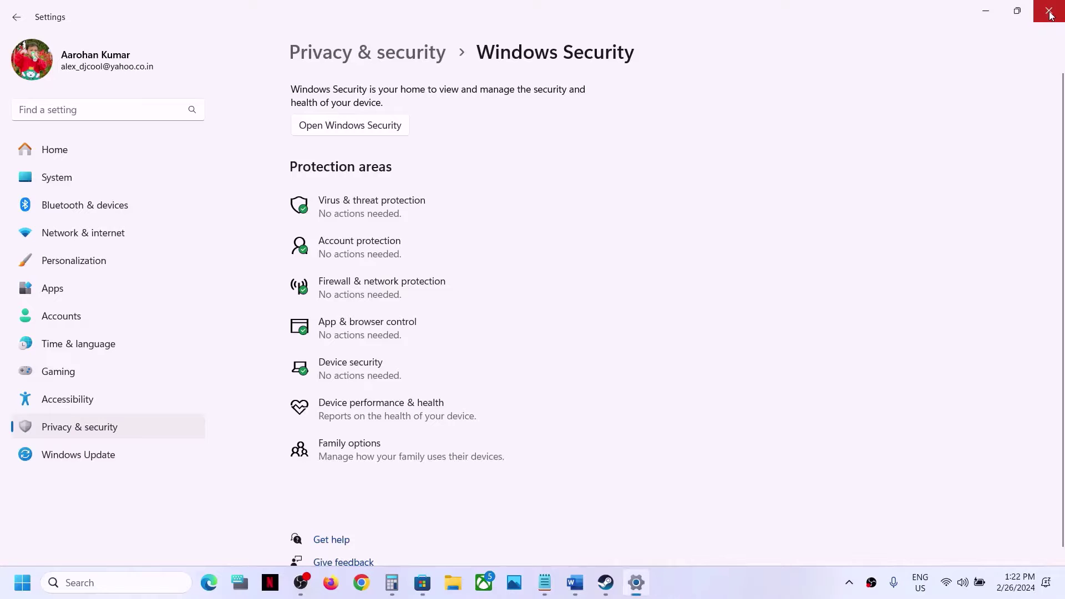
click(1050, 12)
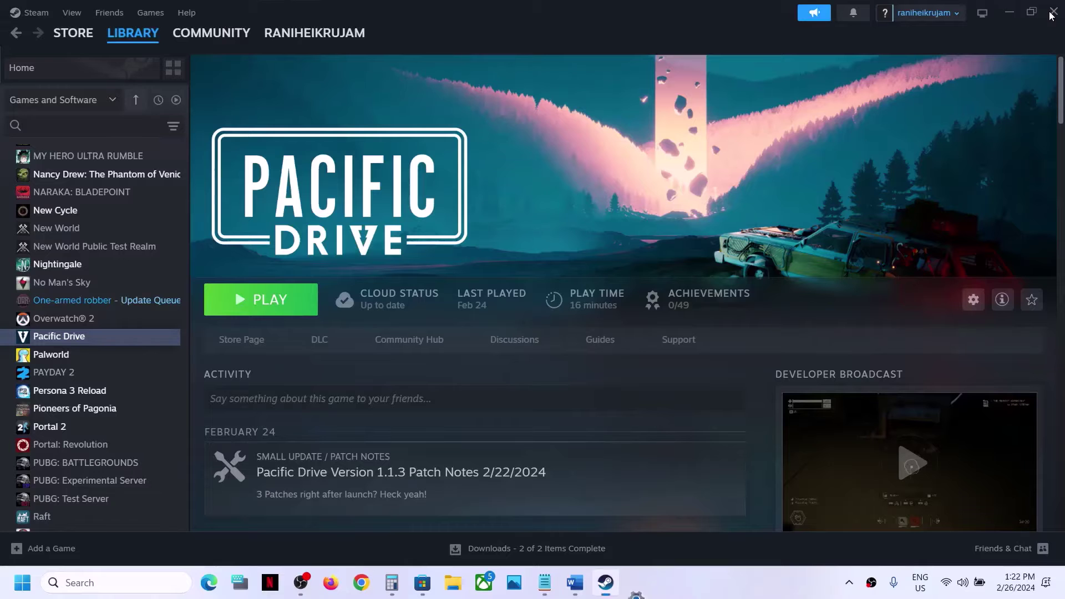
click(575, 582)
scroll(455, 349, down, 4)
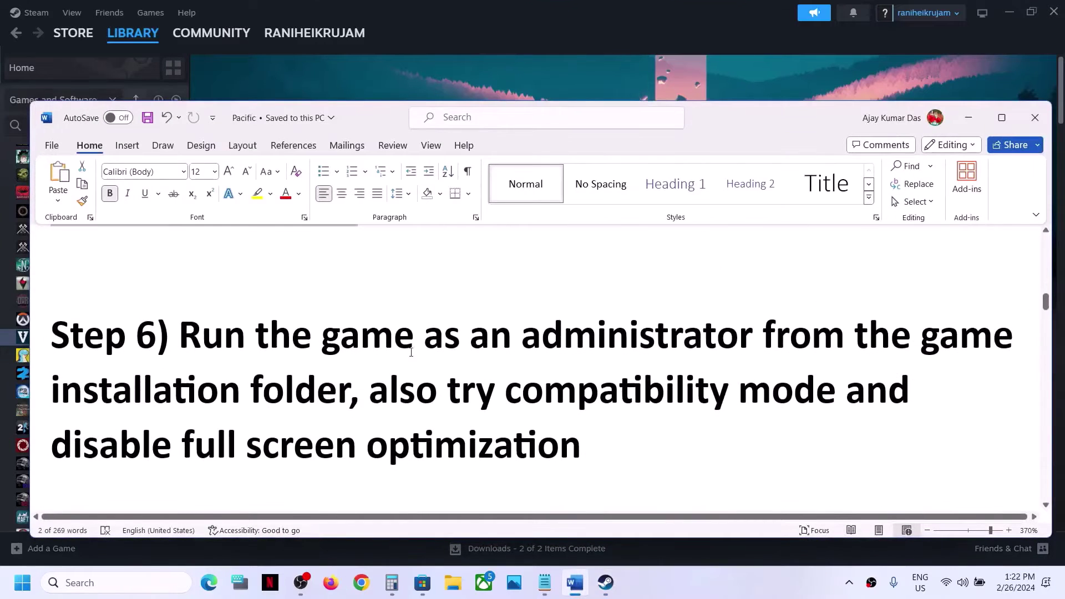
drag(184, 336, 338, 391)
- Switch to Steam and open Pacific Drive's local files folder in File Explorer
key(alt+Tab)
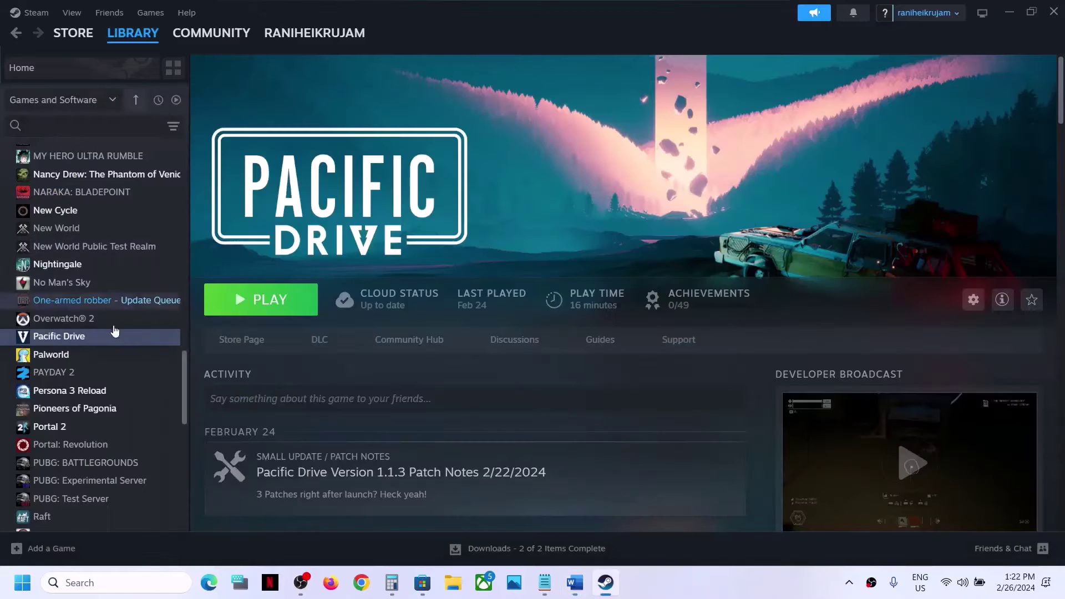
right_click(109, 336)
mouse_move(149, 422)
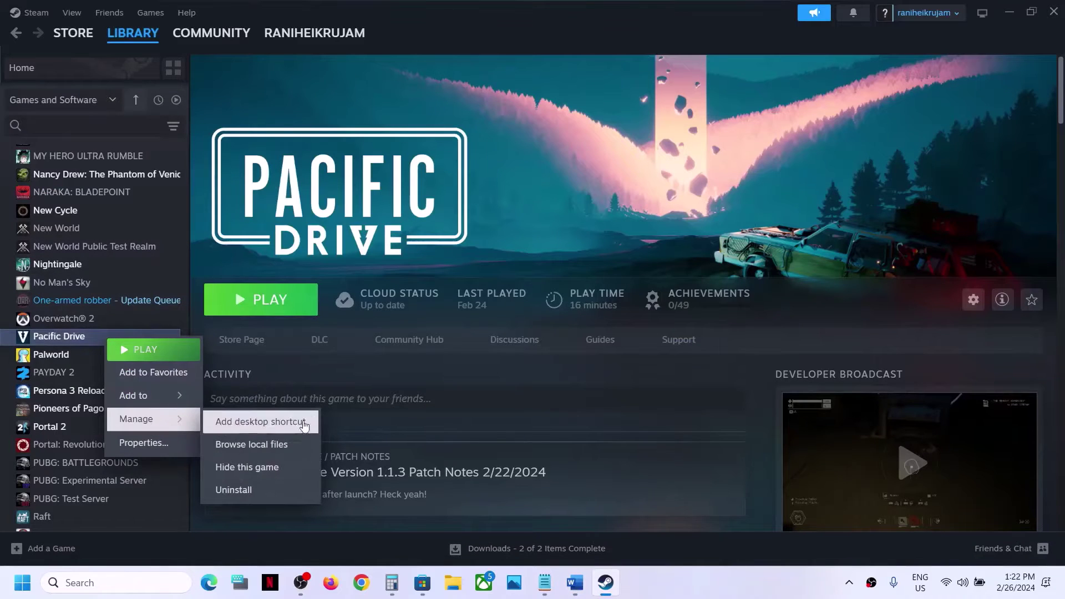
click(270, 444)
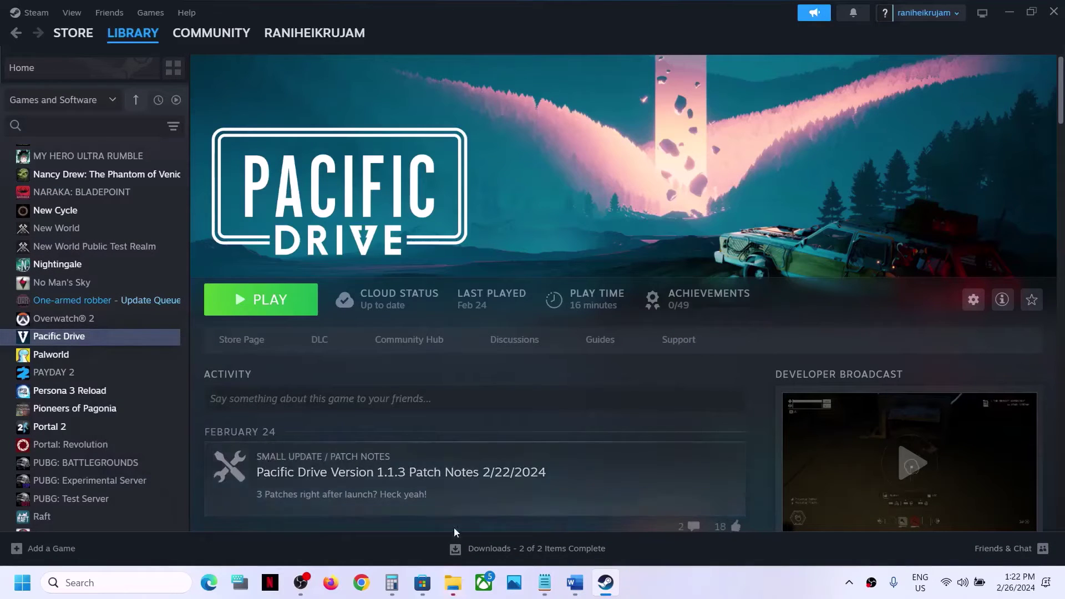
click(460, 595)
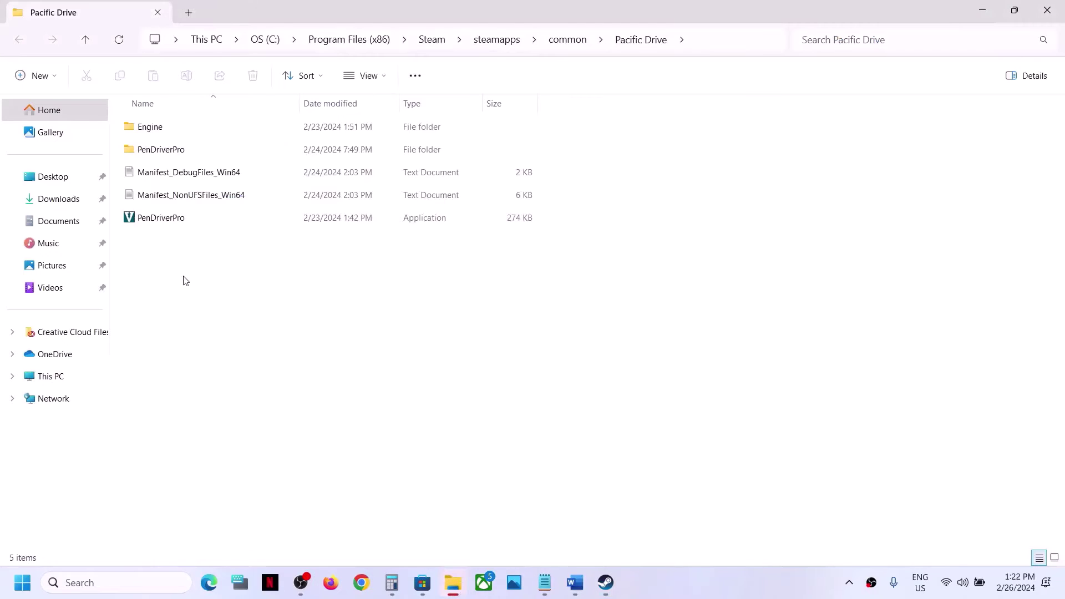
- Set the PenDriverPro application in the Pacific Drive folder to always run as an administrator
click(172, 218)
right_click(172, 219)
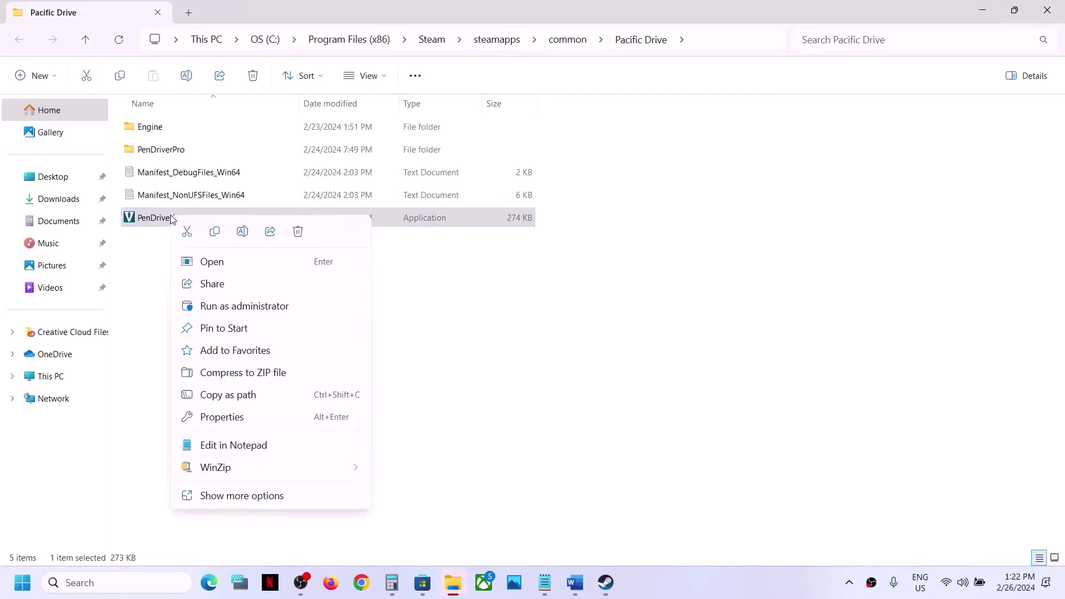
click(228, 425)
click(255, 222)
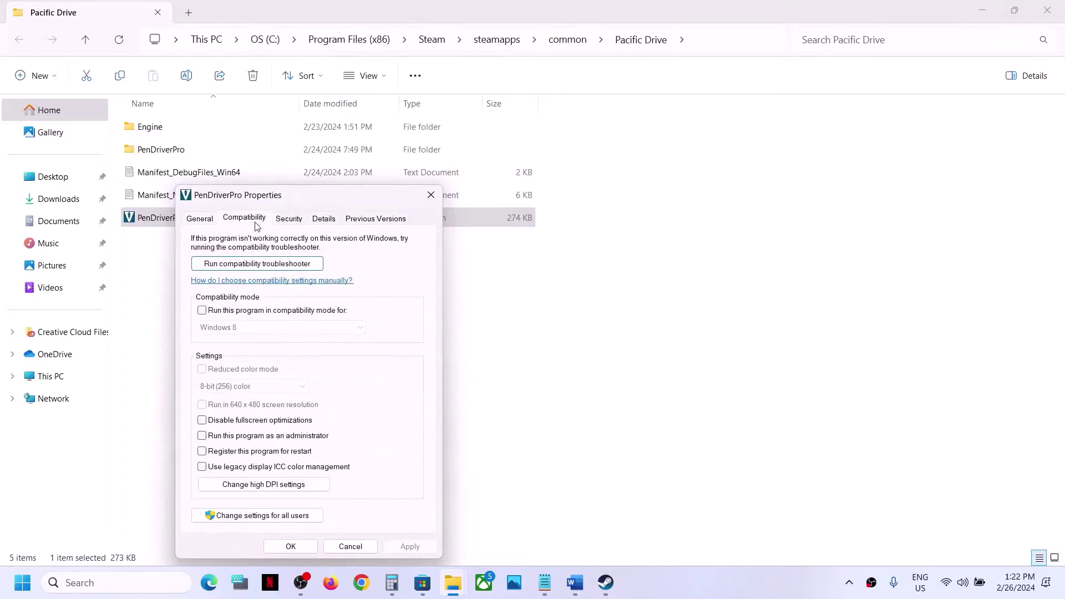
drag(314, 205, 512, 129)
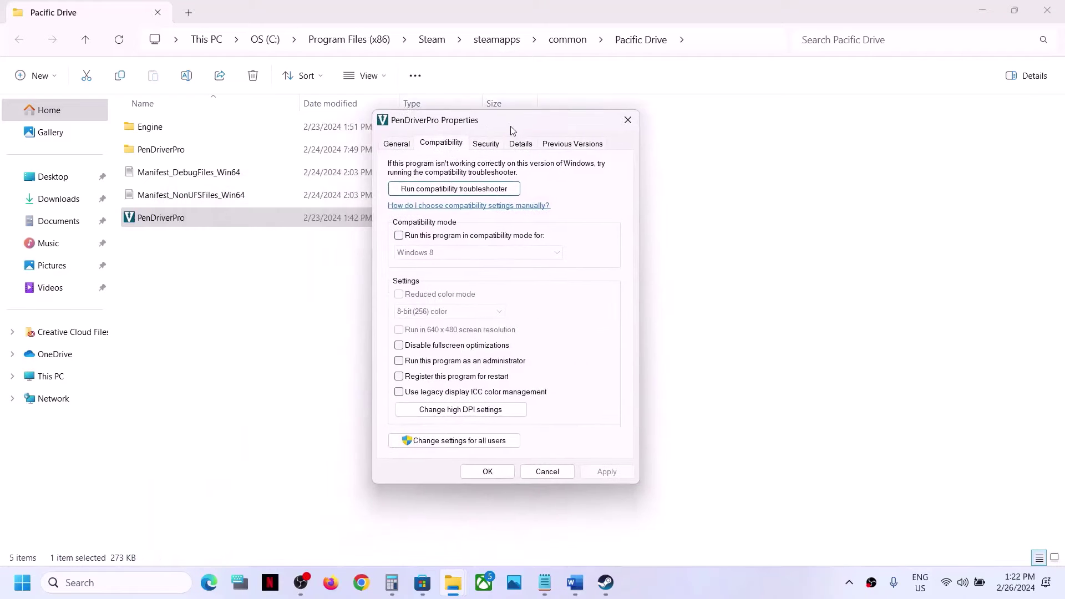
click(399, 360)
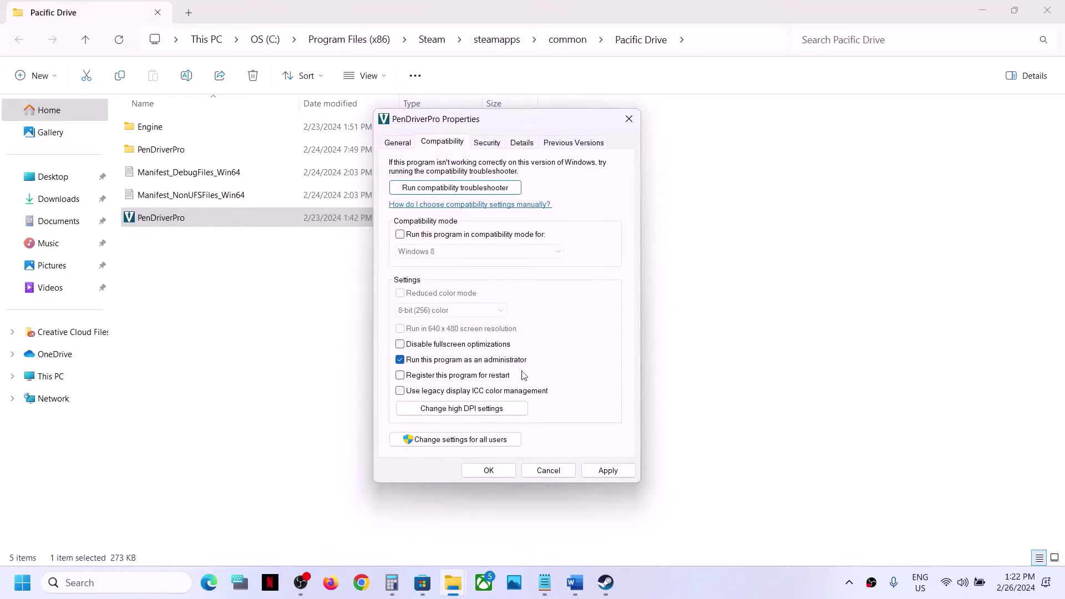
click(608, 470)
click(488, 470)
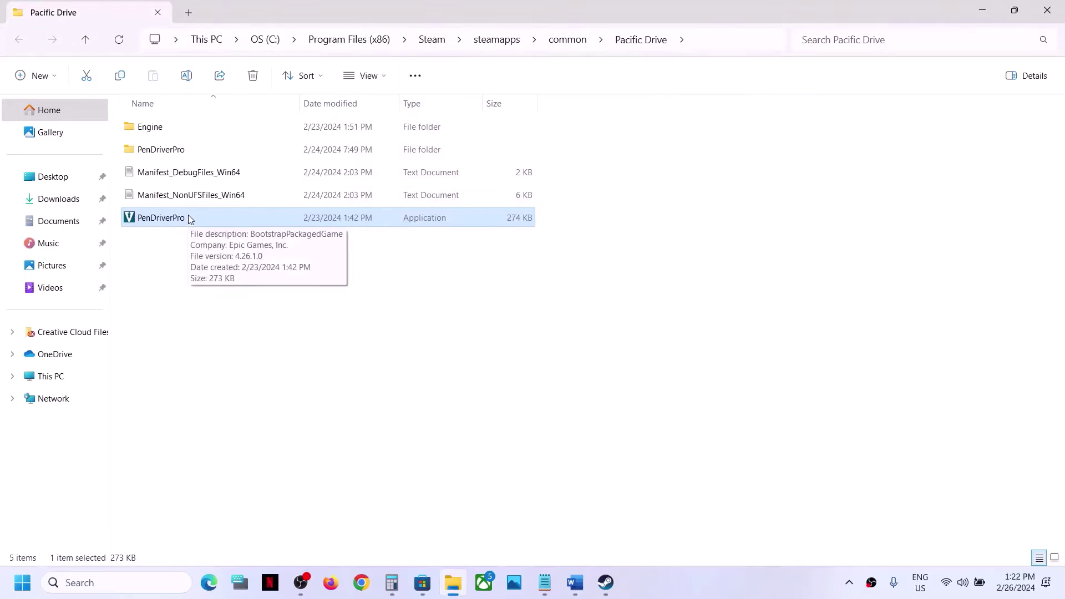
- Set PenDriverPro-Win64-Shipping in the PenDriverPro\Binaries\Win64 folder to run as an administrator
click(171, 156)
double_click(185, 151)
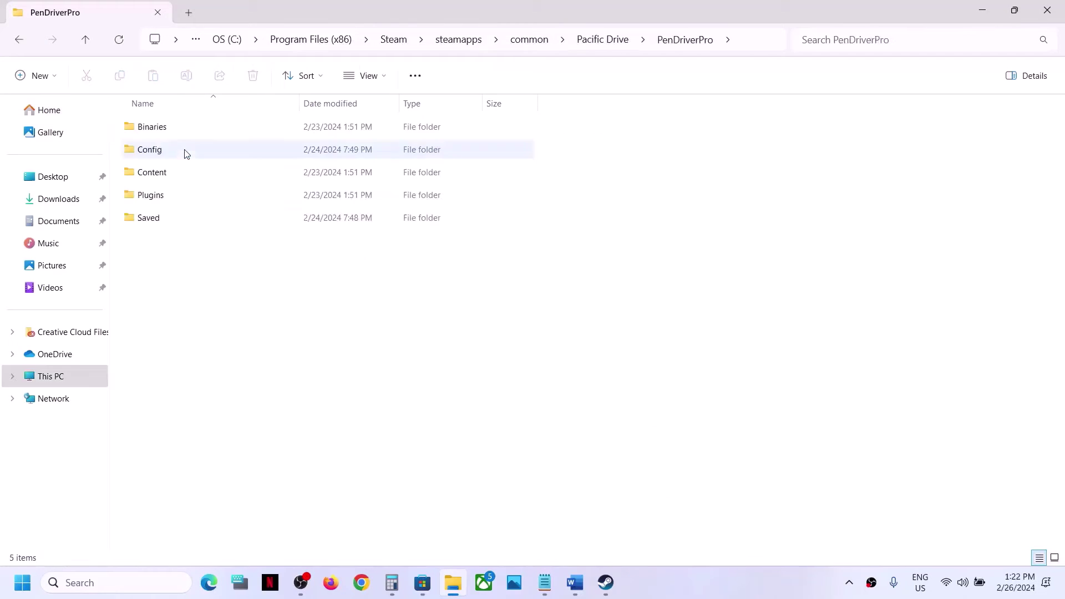
double_click(181, 122)
double_click(180, 121)
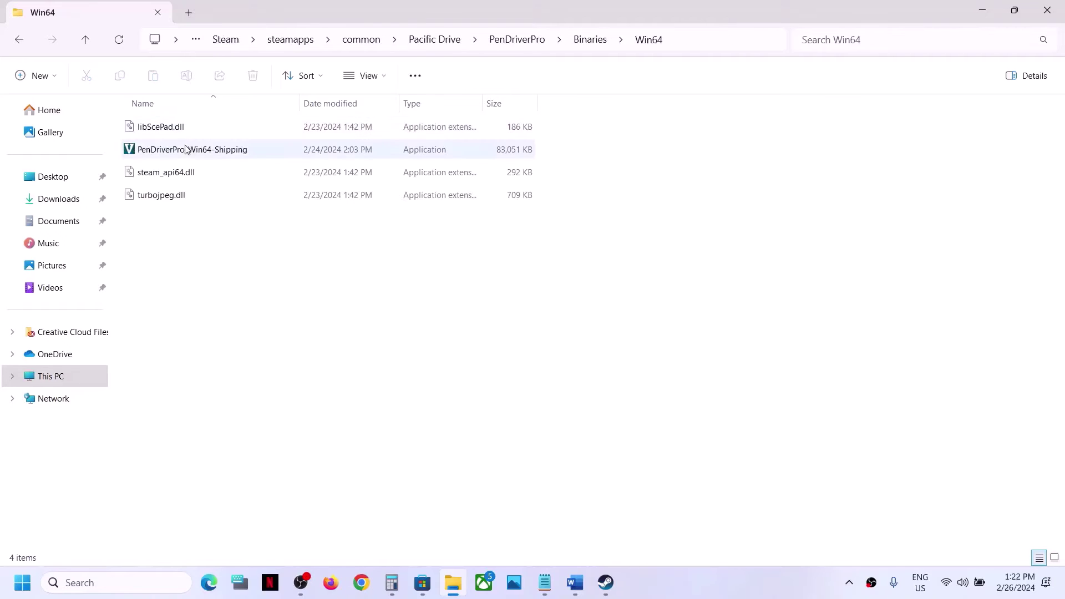
right_click(186, 149)
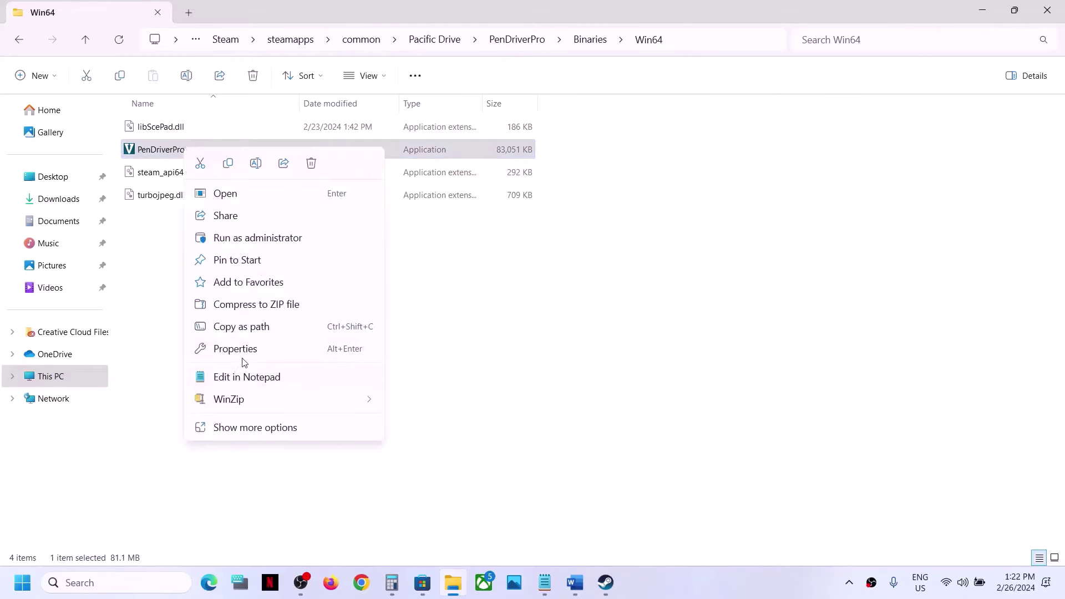
click(243, 349)
click(261, 182)
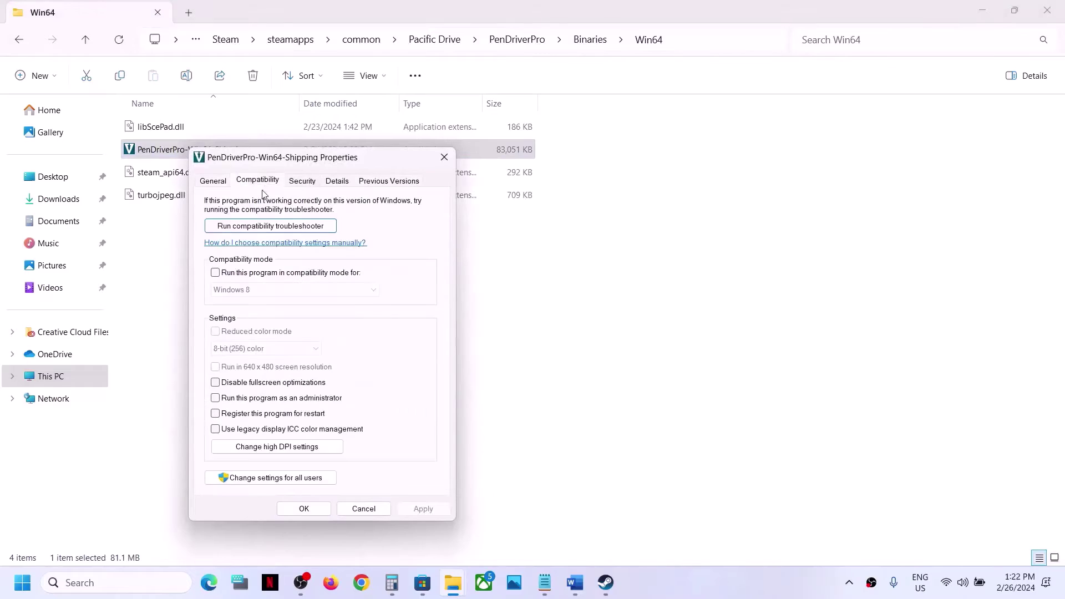
click(216, 399)
click(425, 508)
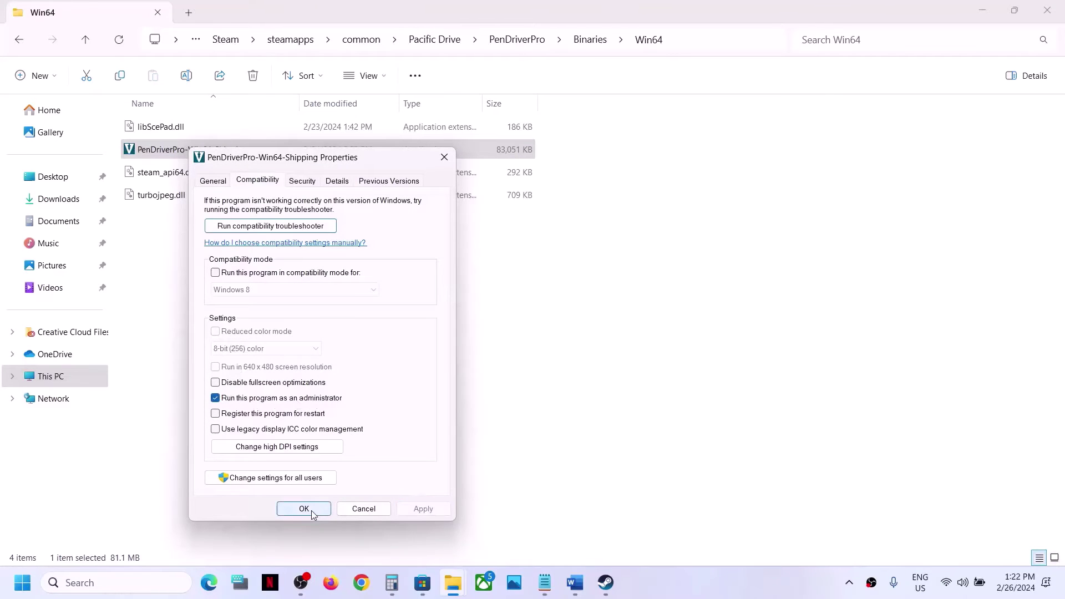
click(314, 507)
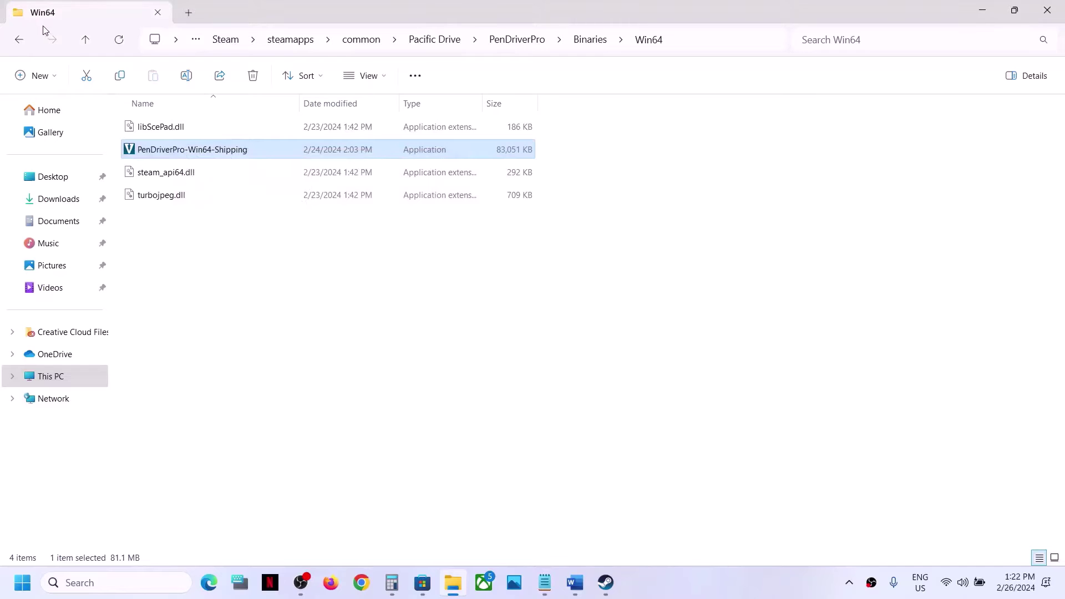
- Return to the Pacific Drive folder and apply Windows 8 compatibility mode to the PenDriverPro application
click(83, 40)
click(83, 40)
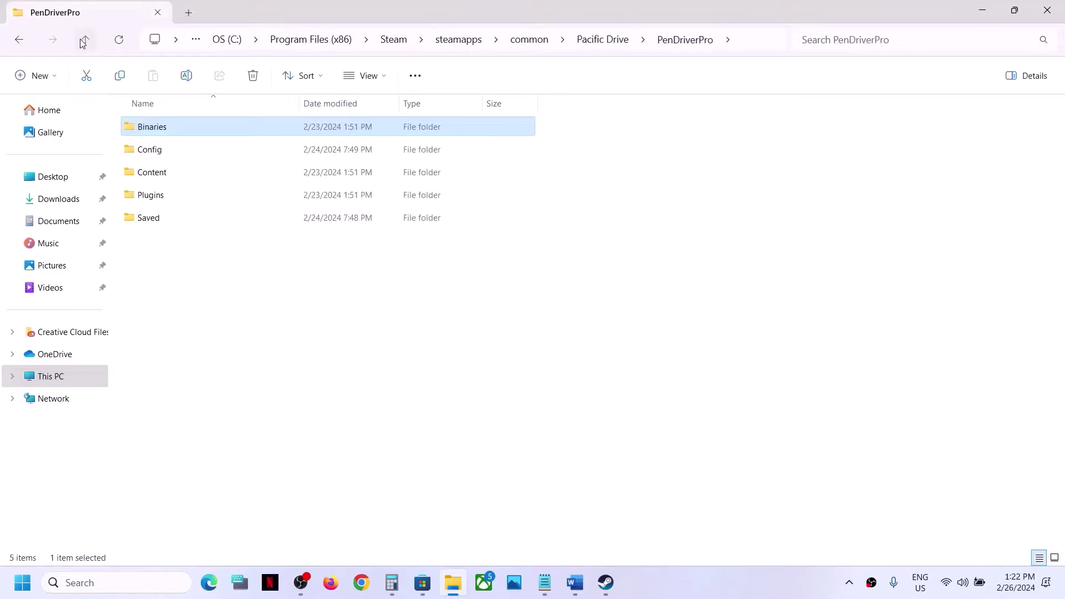
click(83, 41)
click(174, 218)
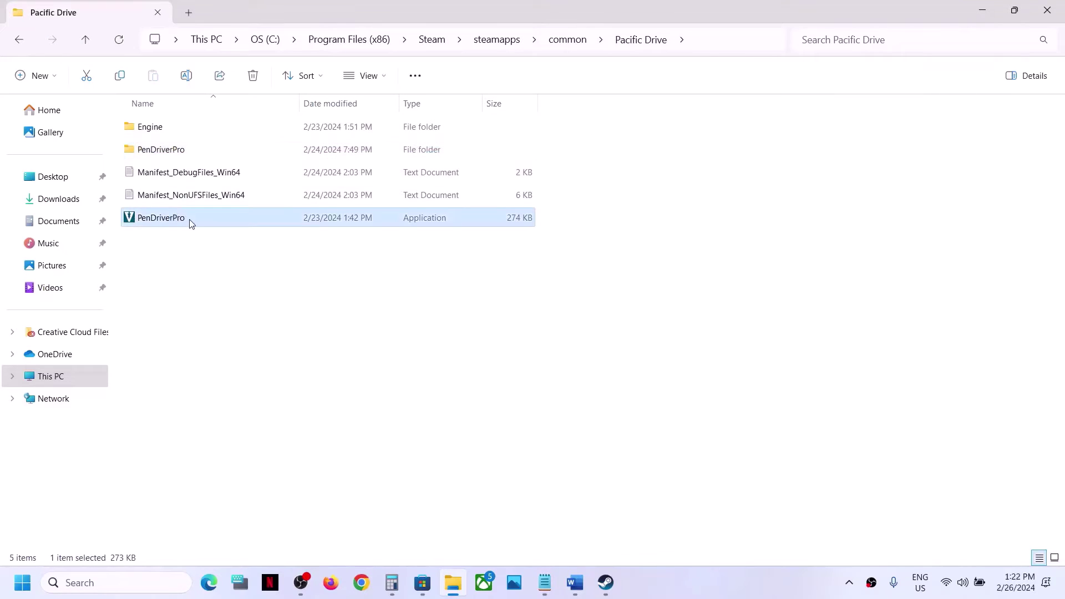
right_click(190, 223)
click(247, 423)
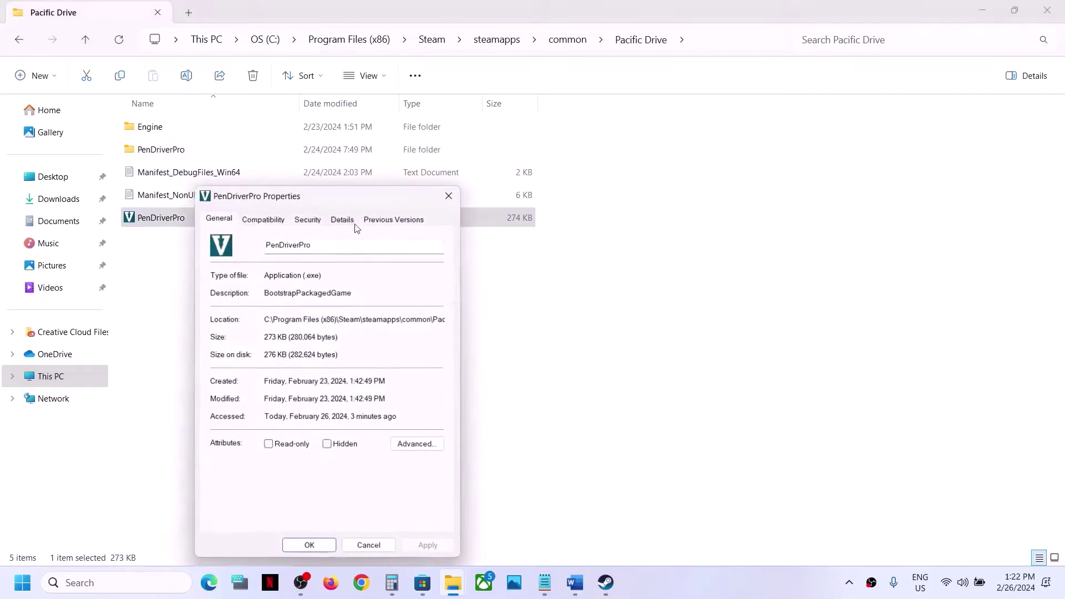
click(366, 139)
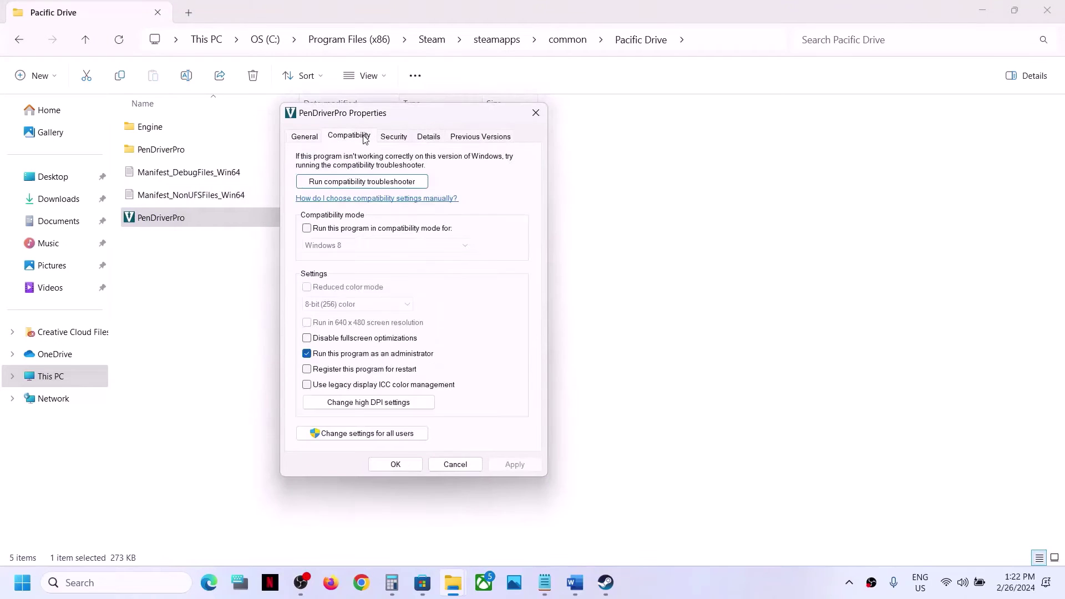
click(307, 229)
click(327, 245)
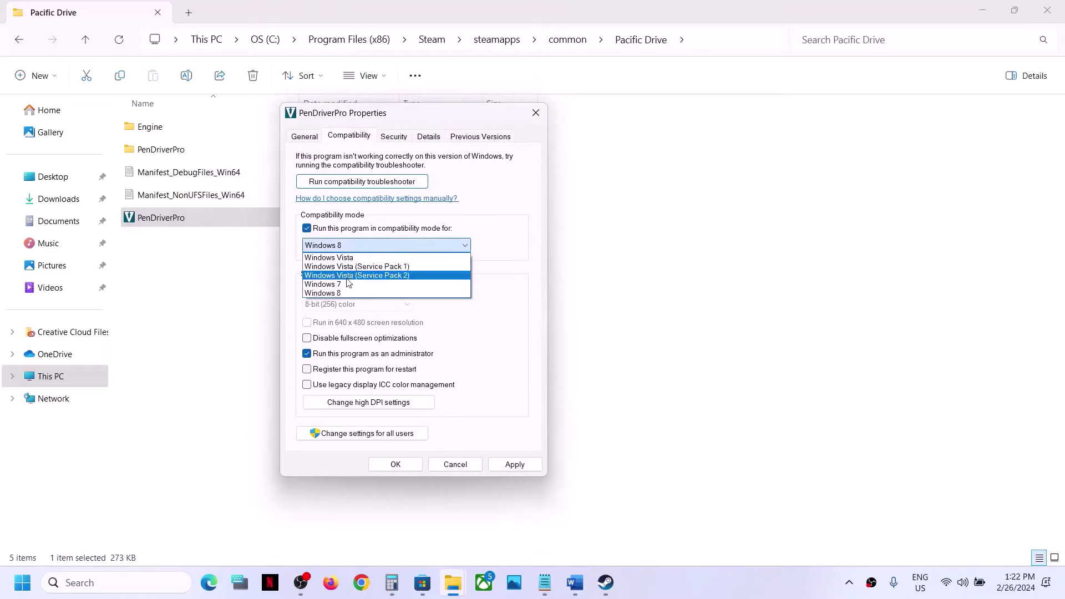
click(341, 292)
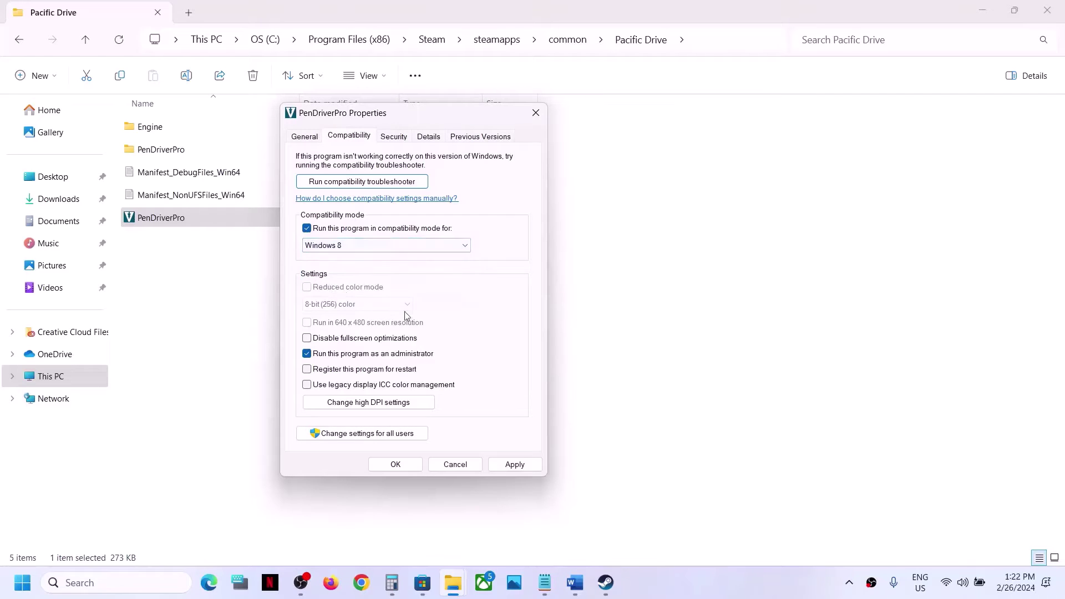
click(526, 468)
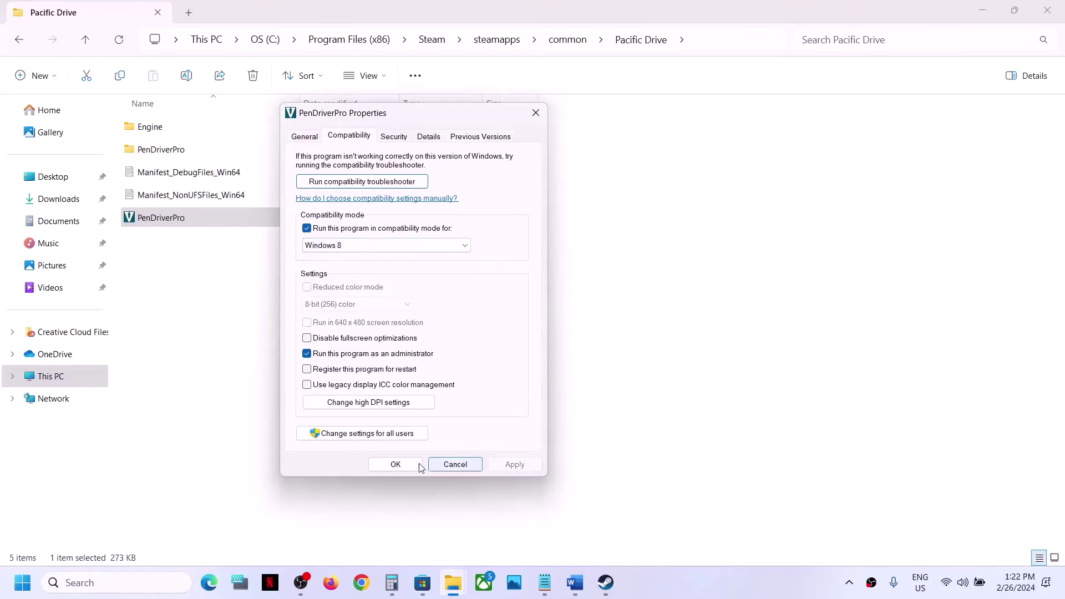
- Change PenDriverPro's compatibility mode to Windows 7 and disable fullscreen optimizations, applying both settings
click(436, 250)
click(341, 284)
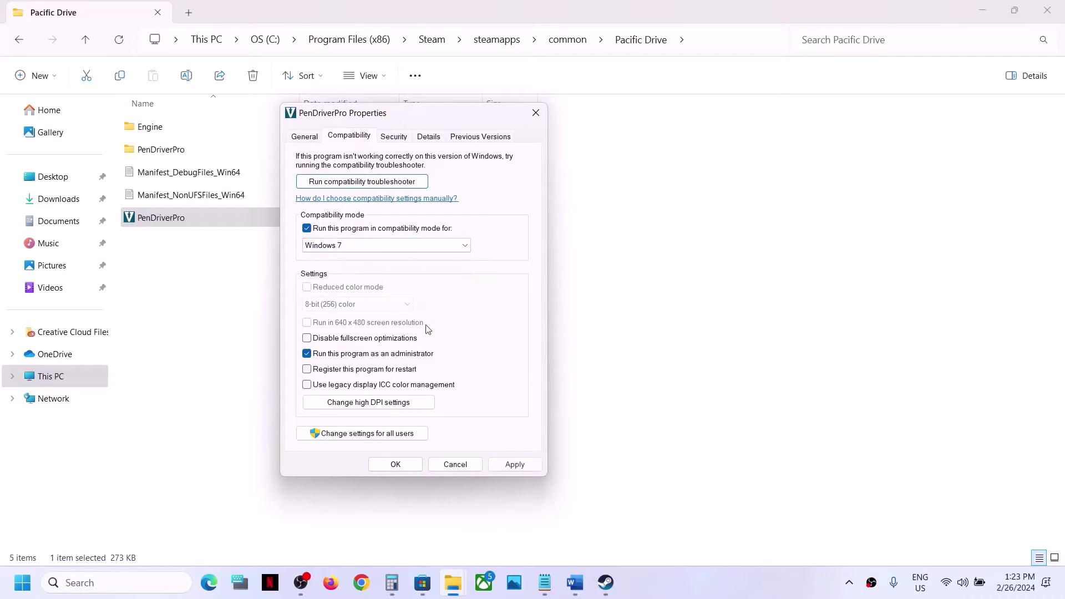
click(506, 463)
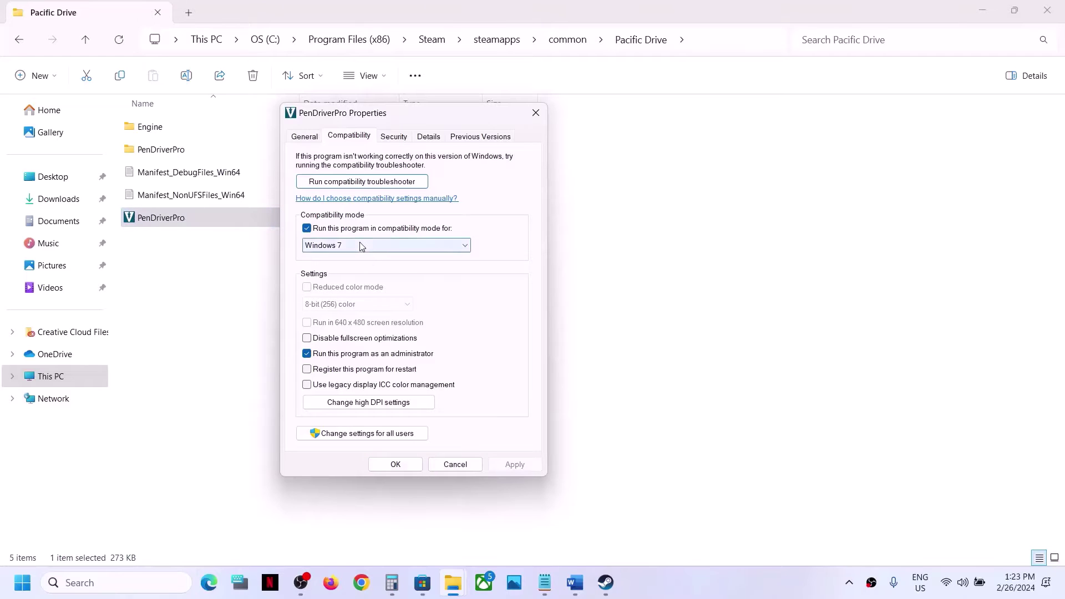
click(307, 339)
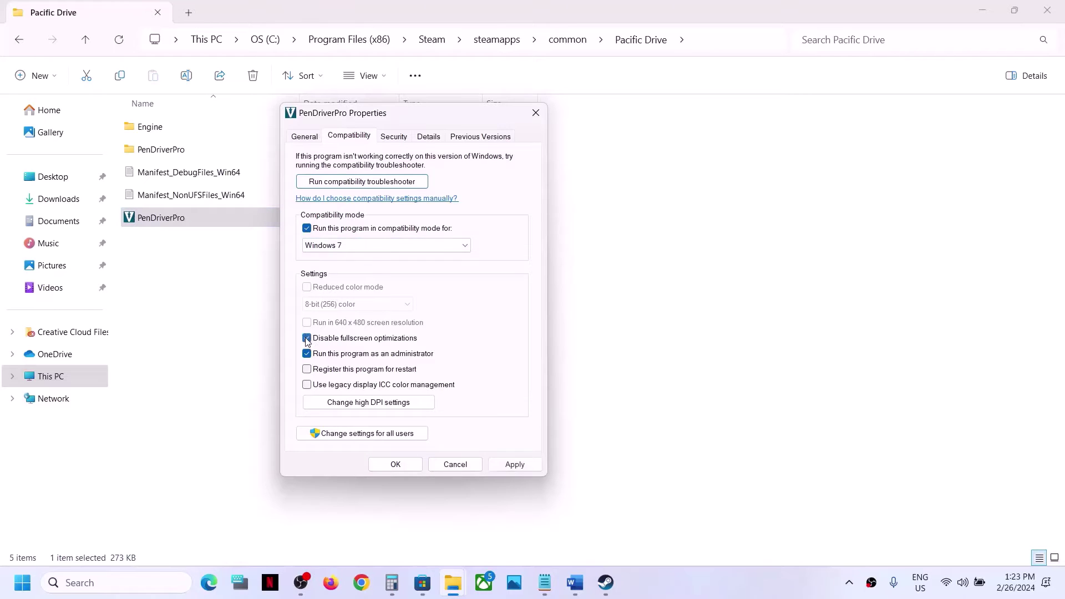
click(534, 465)
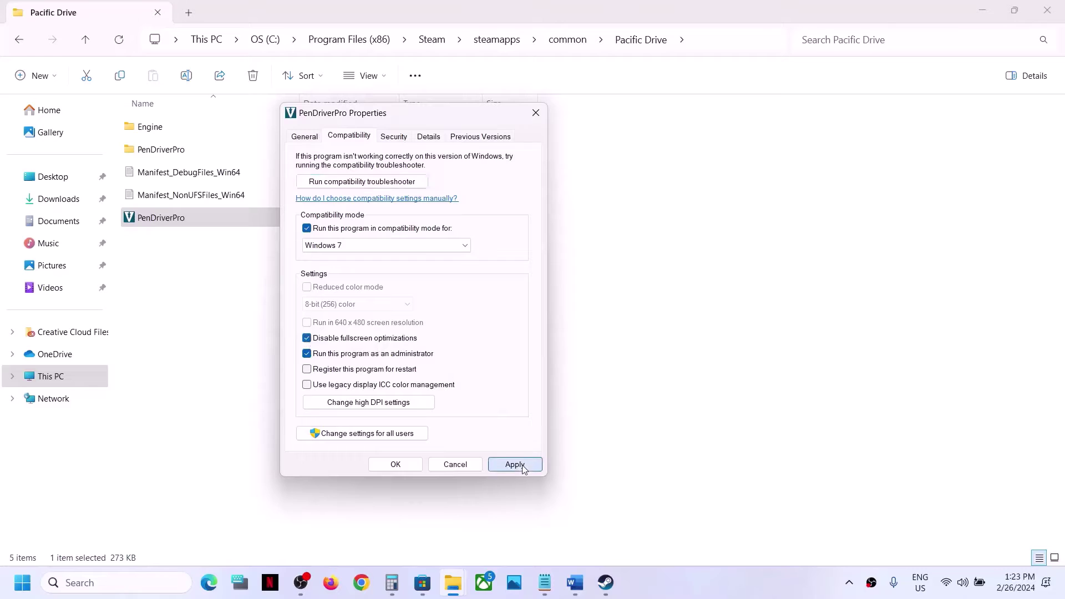
- Confirm PenDriverPro's properties and open the PenDriverPro\Binaries\Win64 folder
click(415, 466)
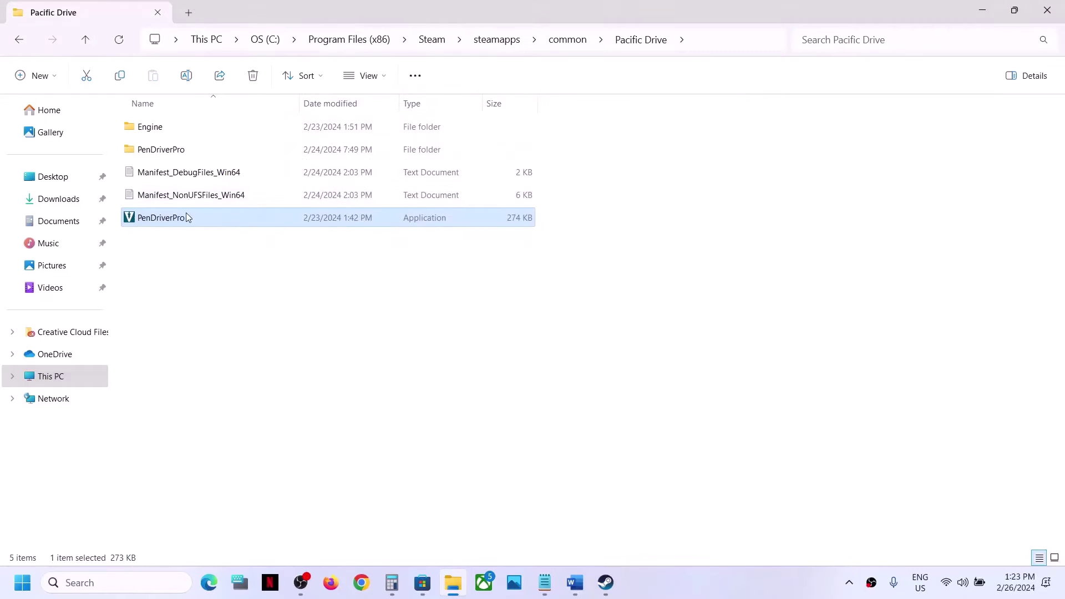
double_click(171, 155)
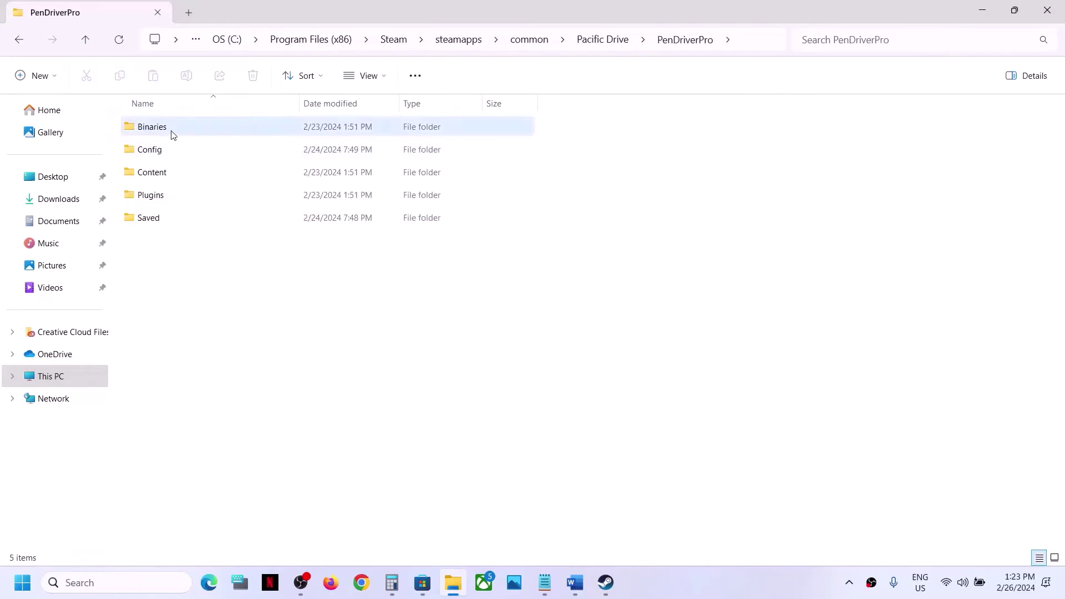
double_click(172, 133)
double_click(186, 133)
- Set PenDriverPro-Win64-Shipping to run in compatibility mode for Windows 7 and apply the setting
click(204, 155)
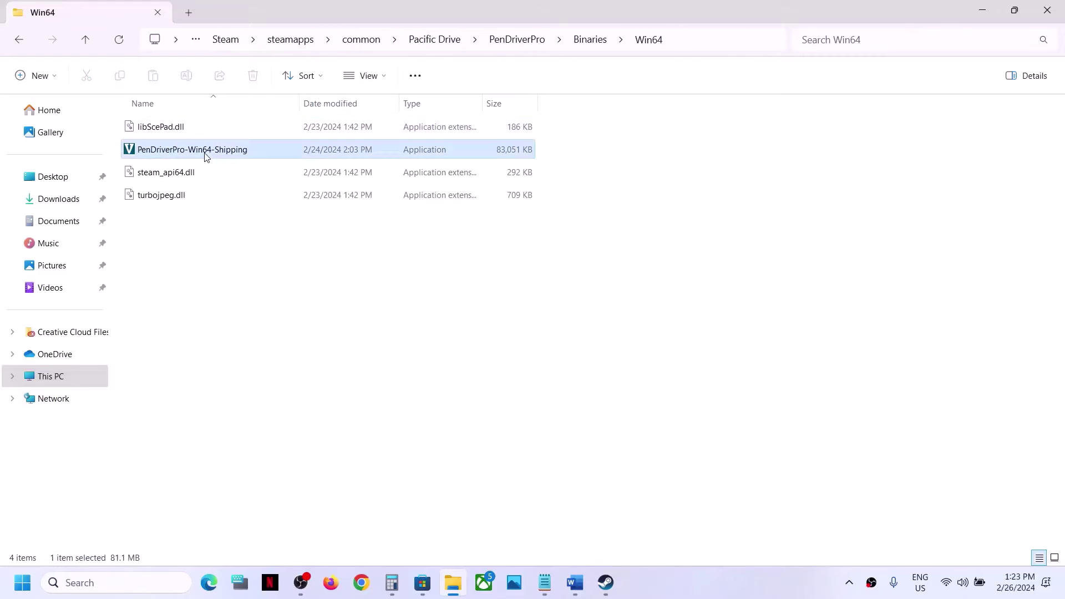
right_click(205, 155)
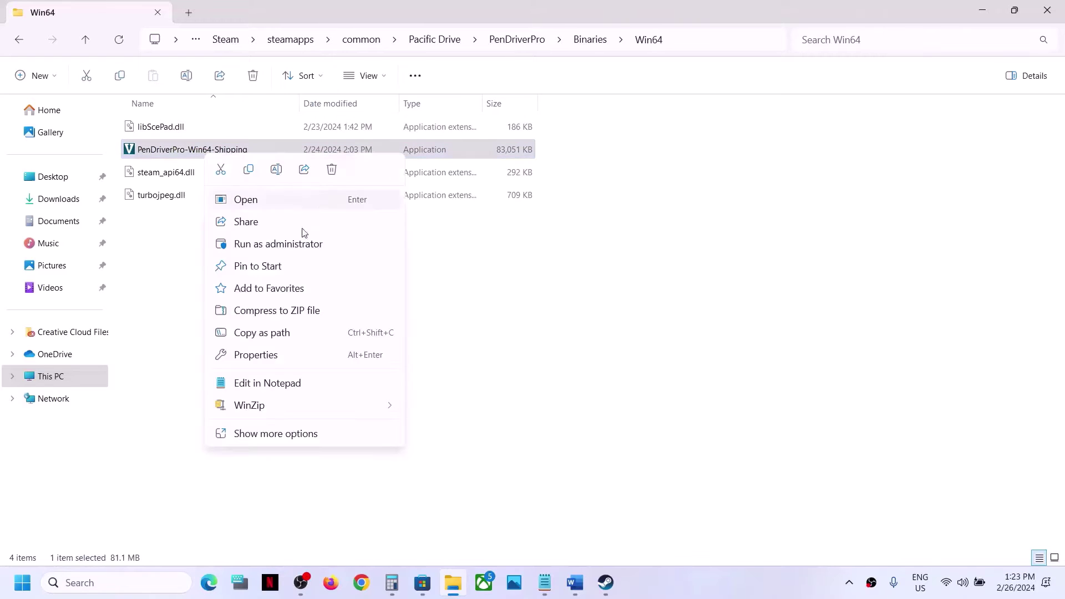
click(266, 356)
click(302, 193)
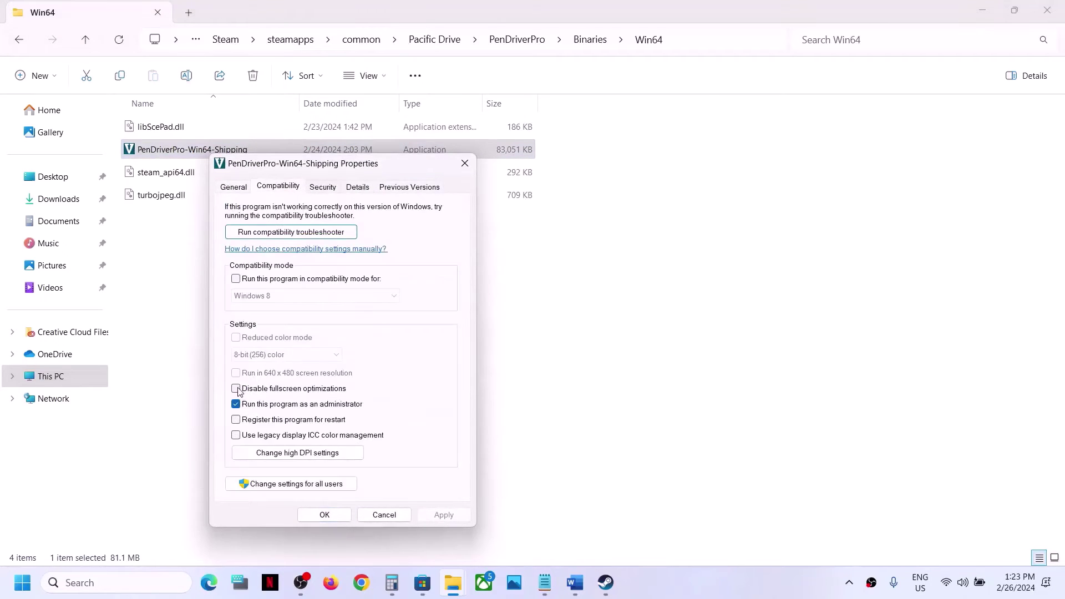
click(236, 280)
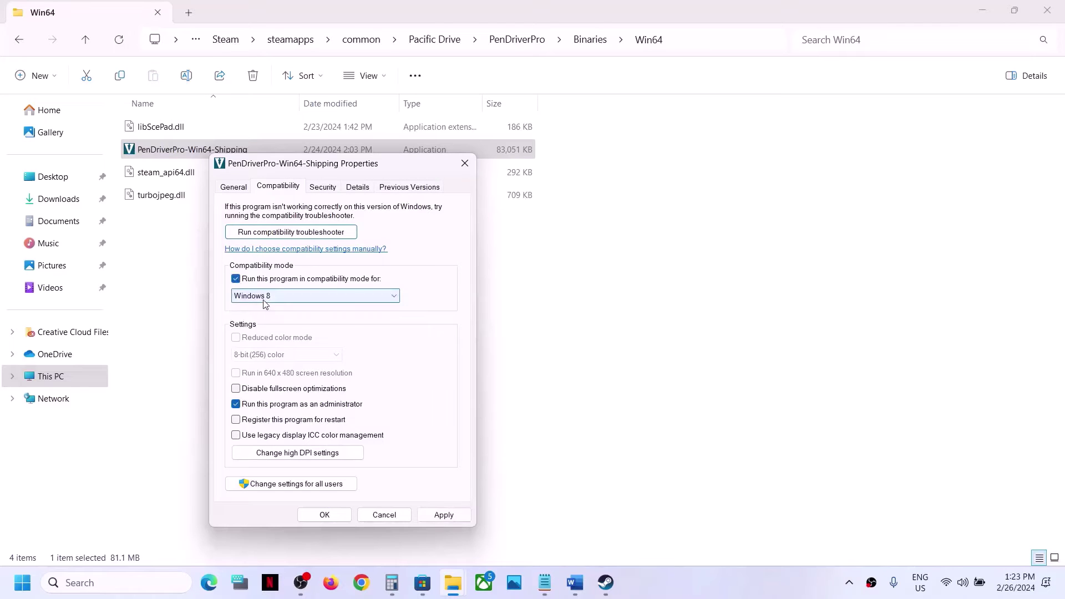
click(264, 300)
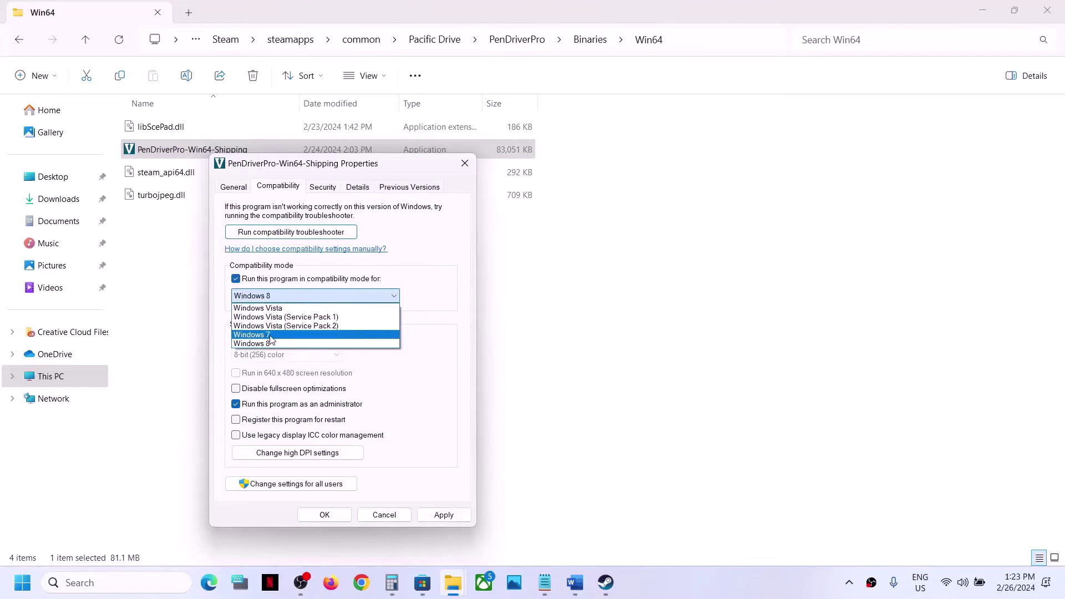
click(272, 339)
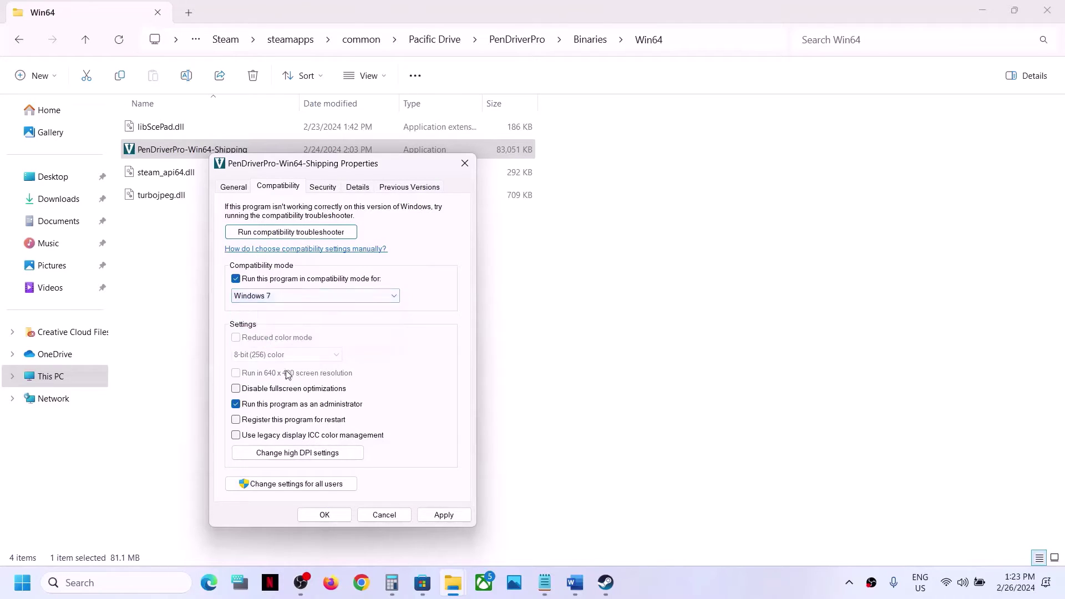
click(426, 516)
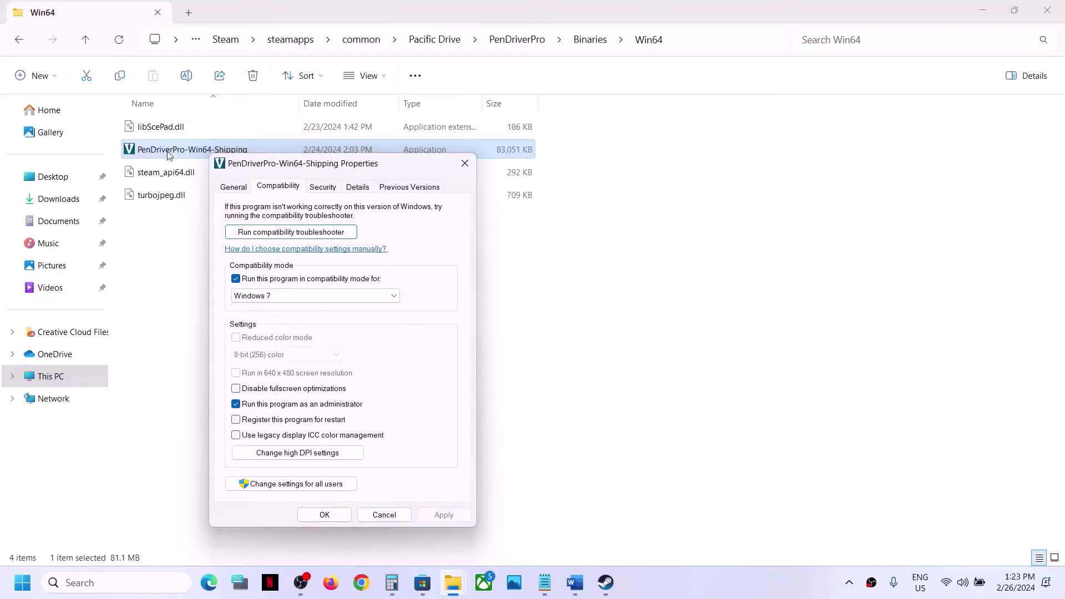
- Disable fullscreen optimizations for PenDriverPro-Win64-Shipping, apply the setting and close its properties
click(235, 390)
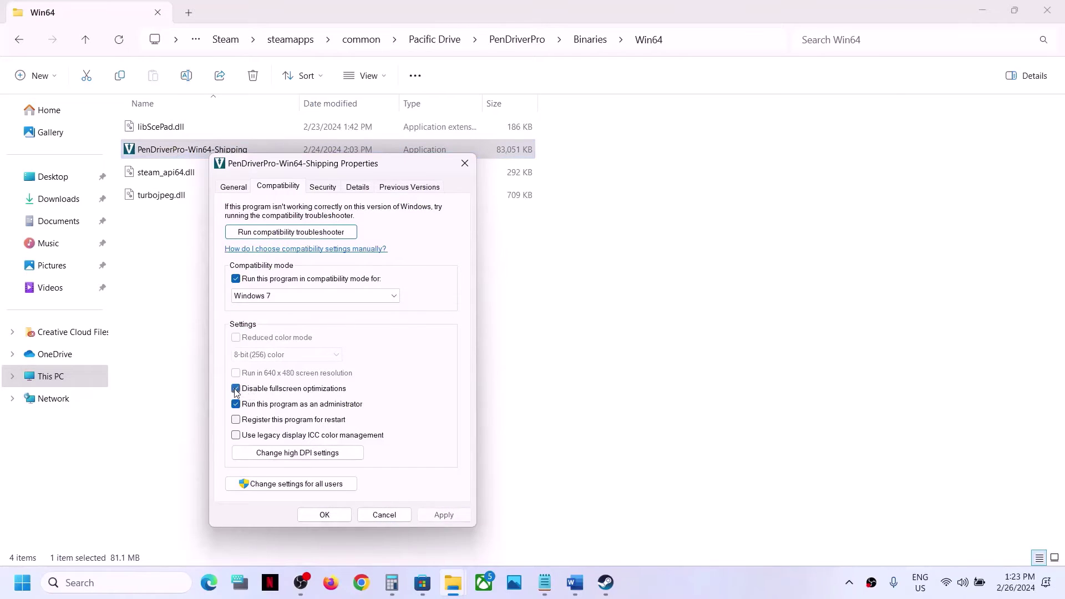
click(447, 517)
click(329, 517)
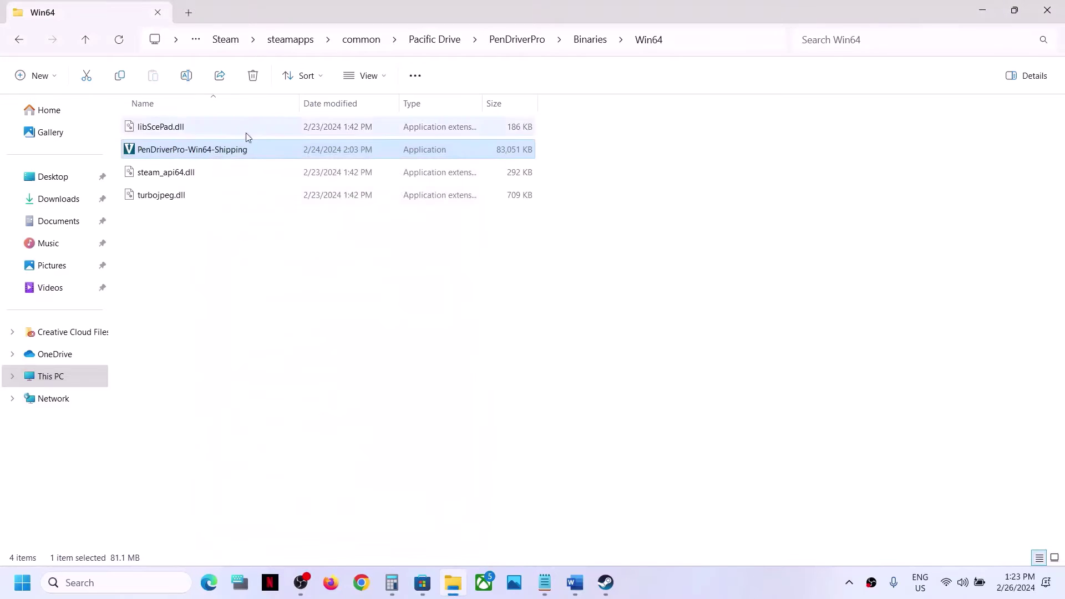
- Clear the compatibility mode, disabled fullscreen optimizations and run-as-administrator options for PenDriverPro-Win64-Shipping and apply the changes
right_click(213, 156)
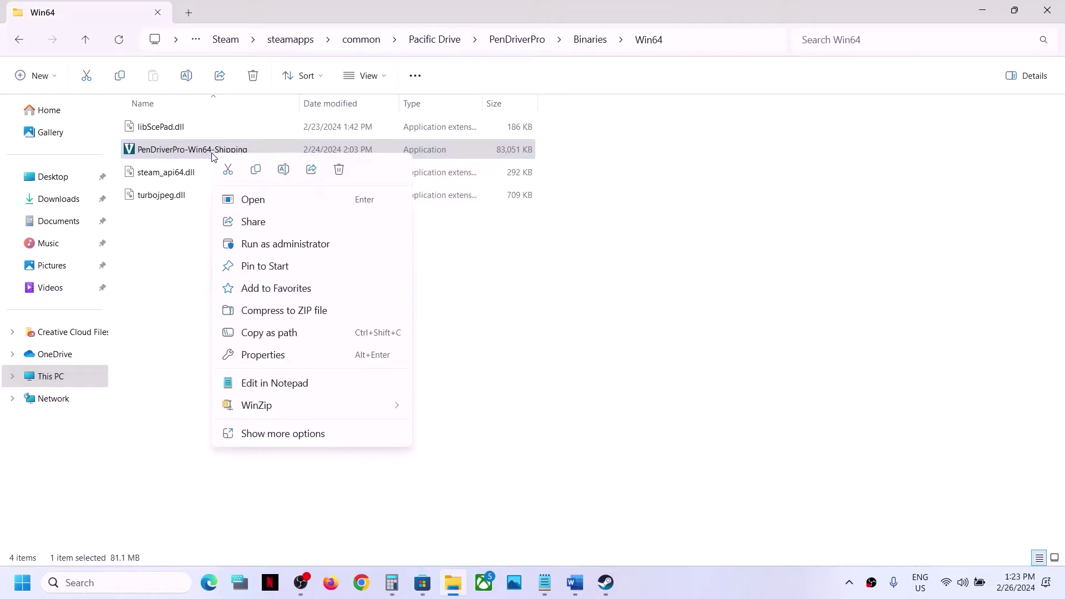
click(273, 356)
click(286, 188)
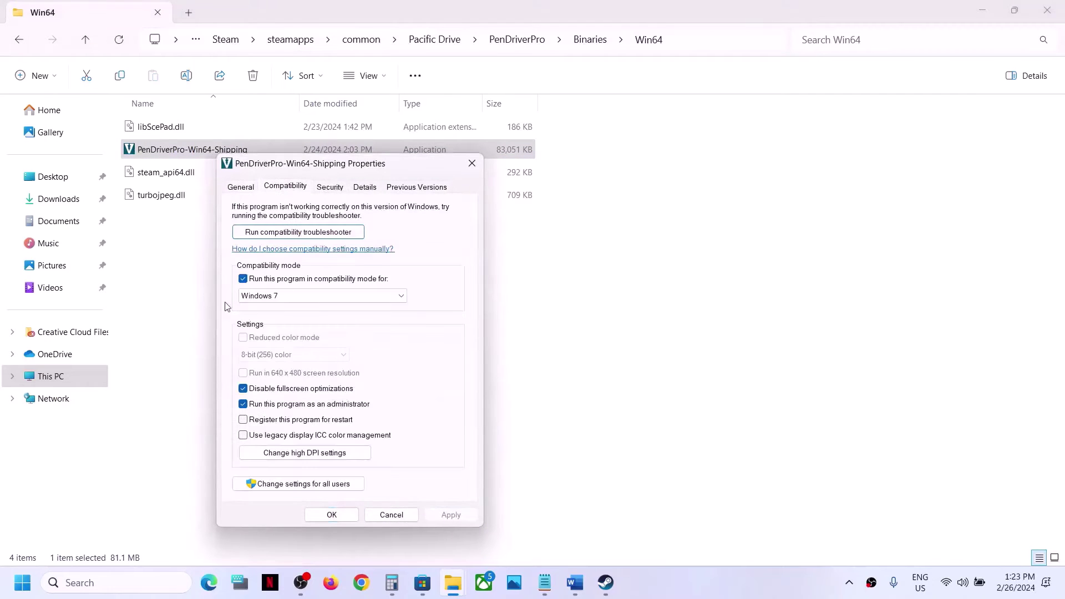
click(243, 279)
click(244, 390)
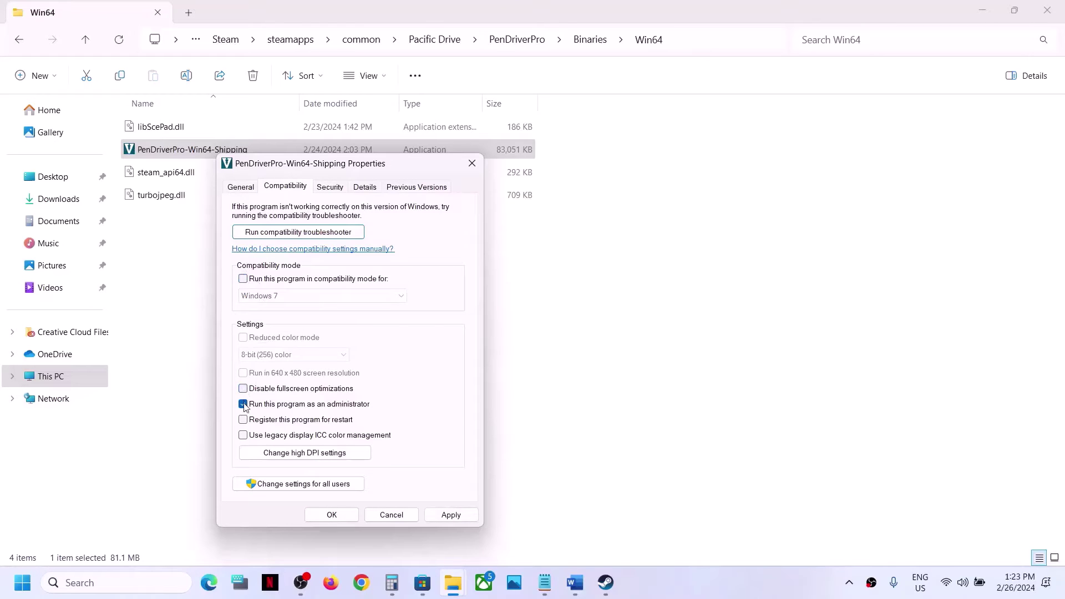
click(243, 404)
click(450, 515)
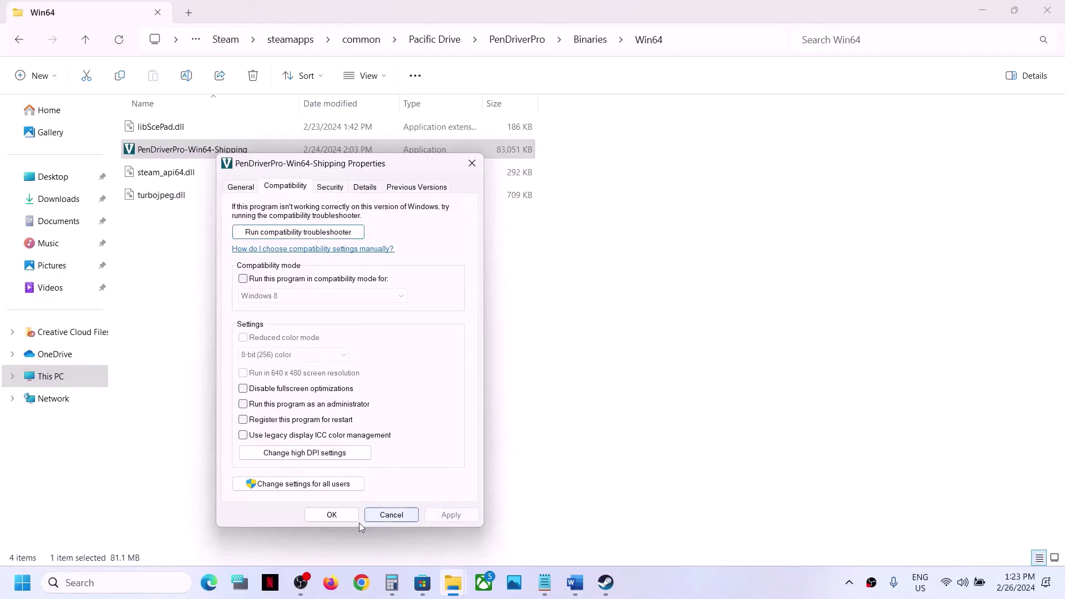
click(345, 520)
- Return to the Pacific Drive folder and clear PenDriverPro's compatibility mode, disabled fullscreen optimizations and run-as-administrator options, applying the changes
click(91, 45)
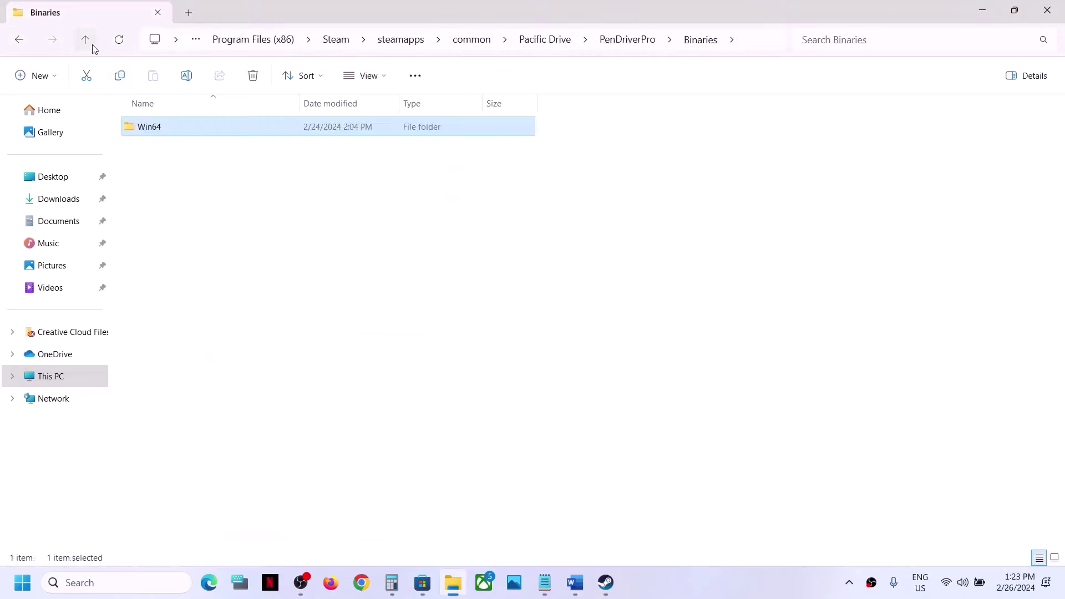
click(89, 44)
right_click(166, 221)
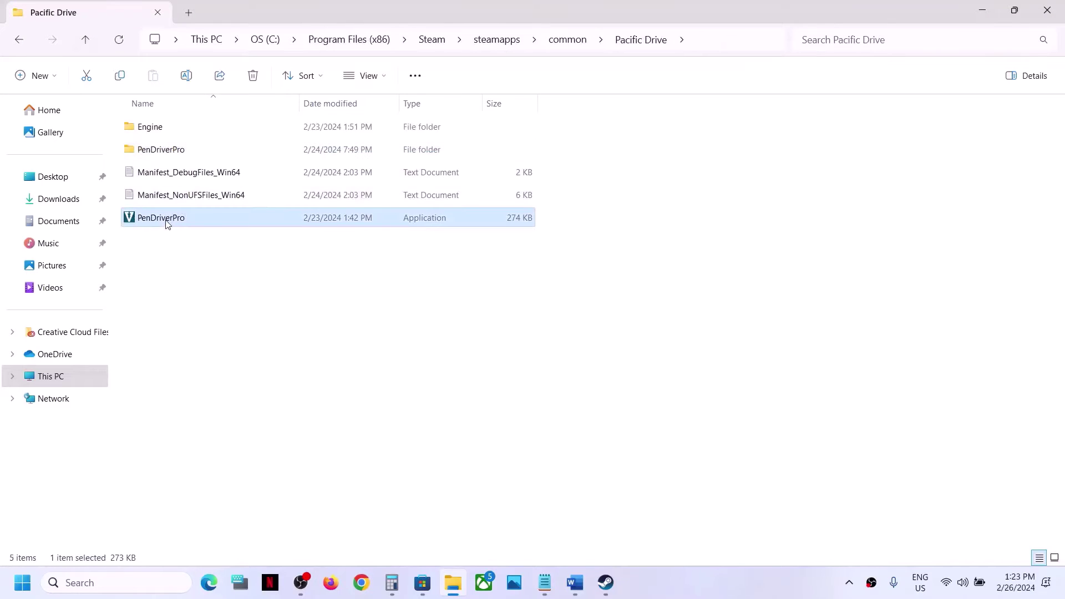
click(233, 423)
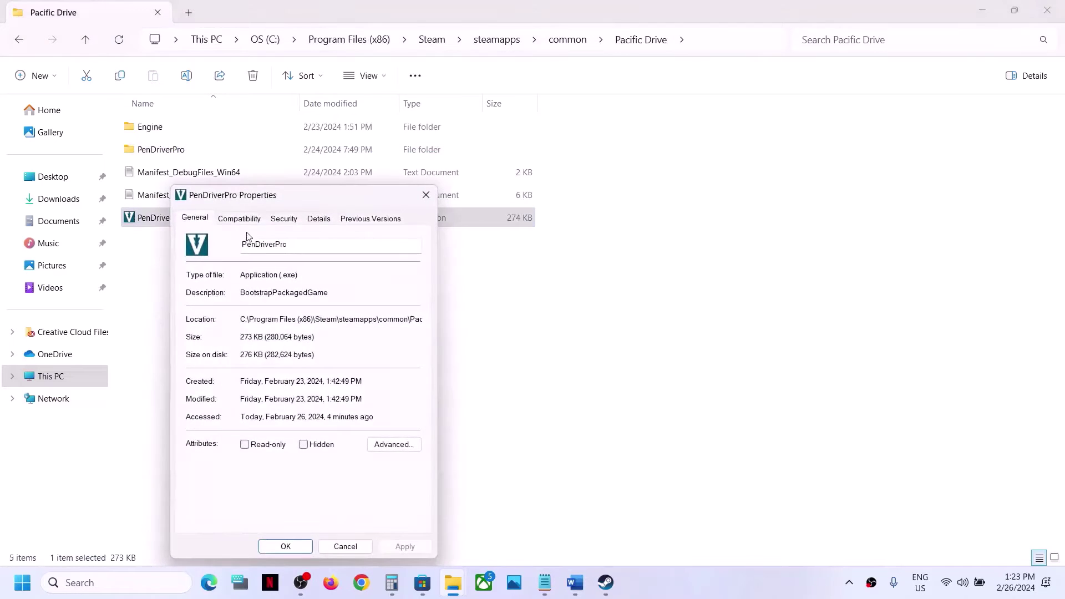
click(240, 219)
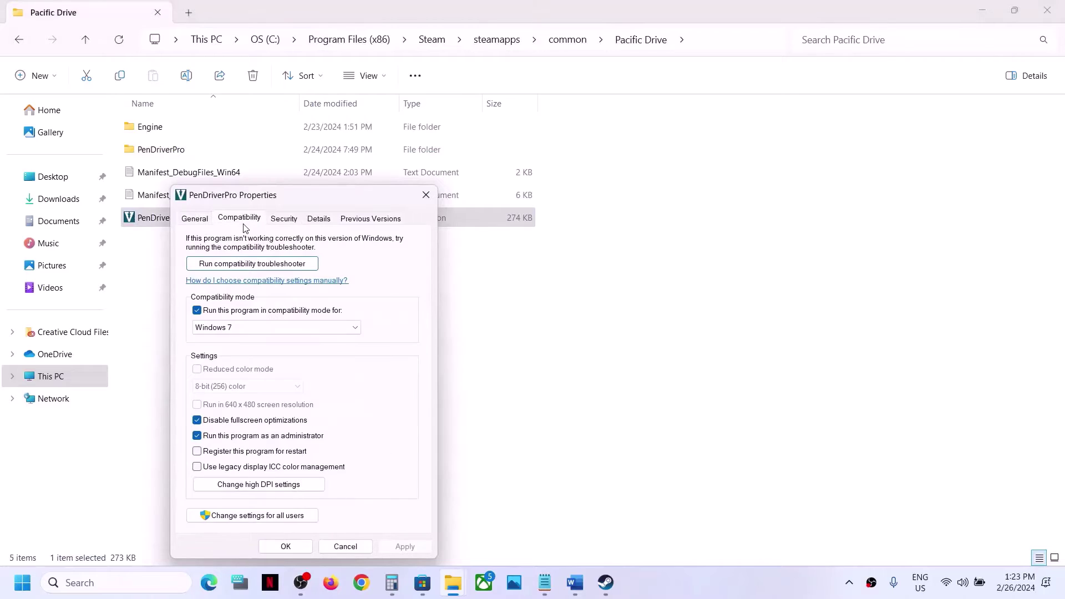
click(197, 311)
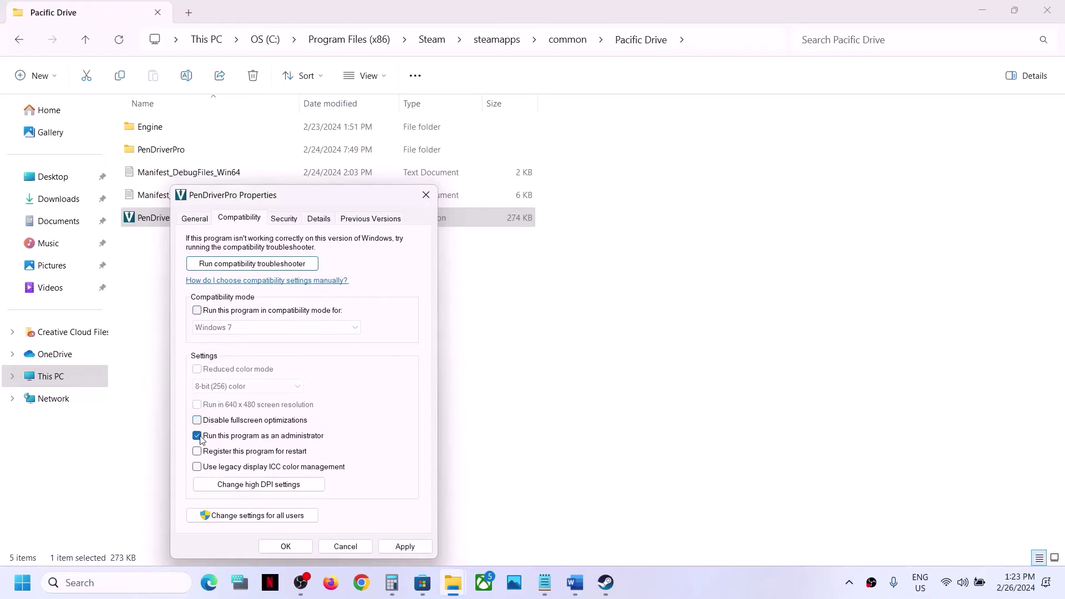
click(198, 437)
click(405, 547)
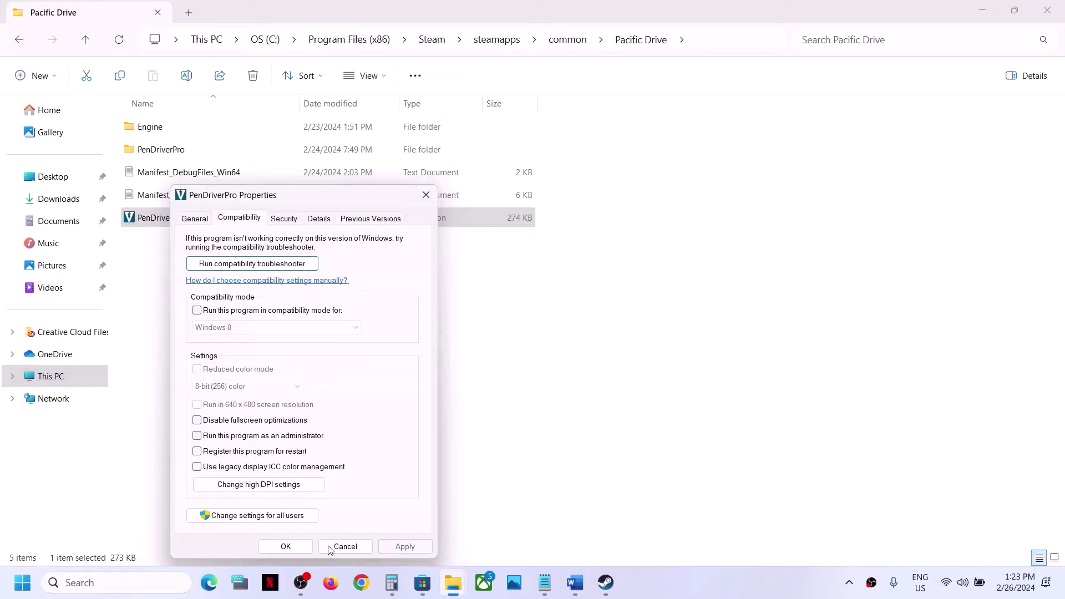
click(286, 546)
- Switch to the Word notes and read Step 7 on increasing the virtual memory, then bring up Steam
click(575, 582)
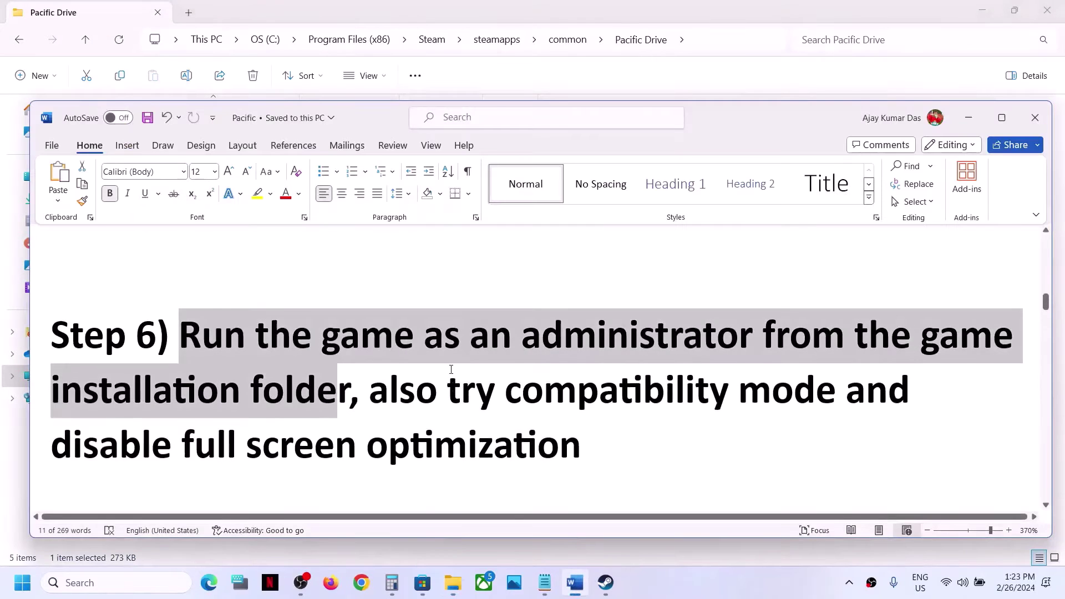
scroll(451, 369, down, 4)
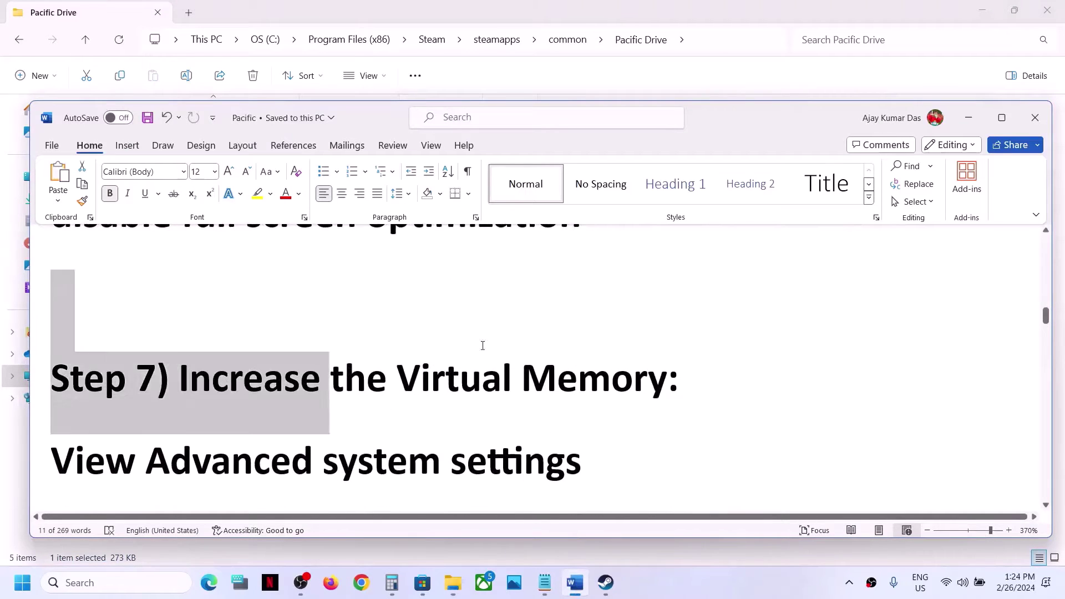
drag(482, 345, 577, 358)
scroll(577, 358, down, 2)
click(611, 588)
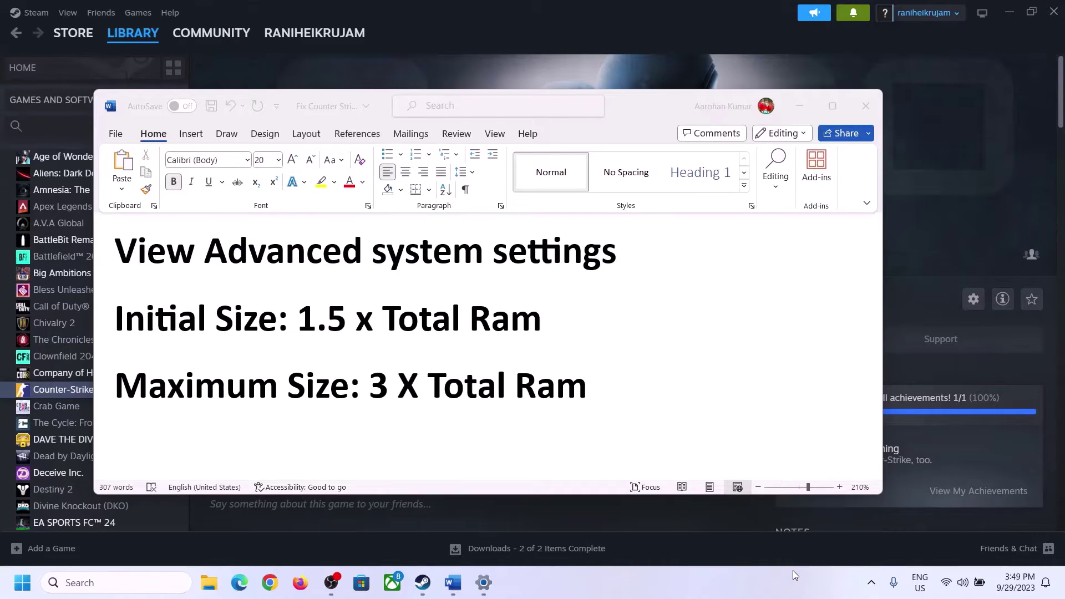
- Search Windows for "Advanced system settings" and open System Properties, moving its window clear of the notes
click(154, 257)
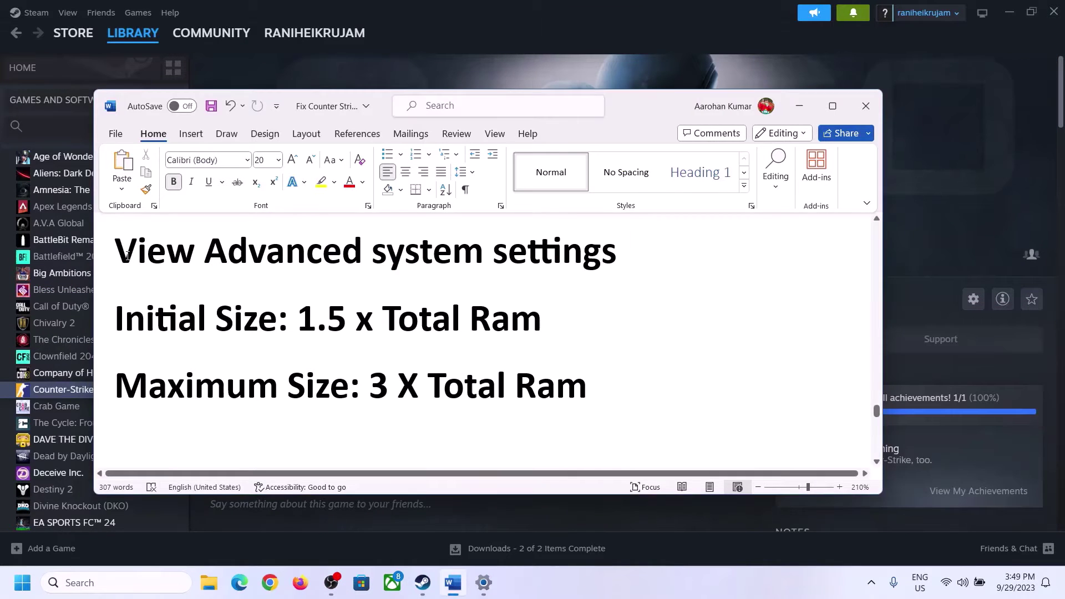
drag(155, 257, 573, 279)
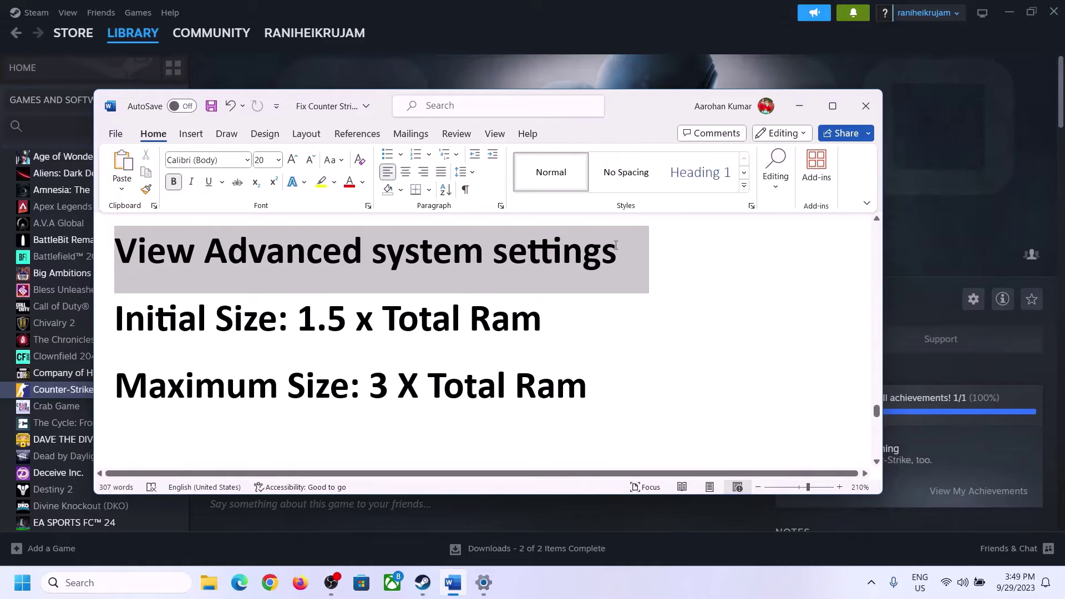
click(126, 581)
text(Advanced system settings)
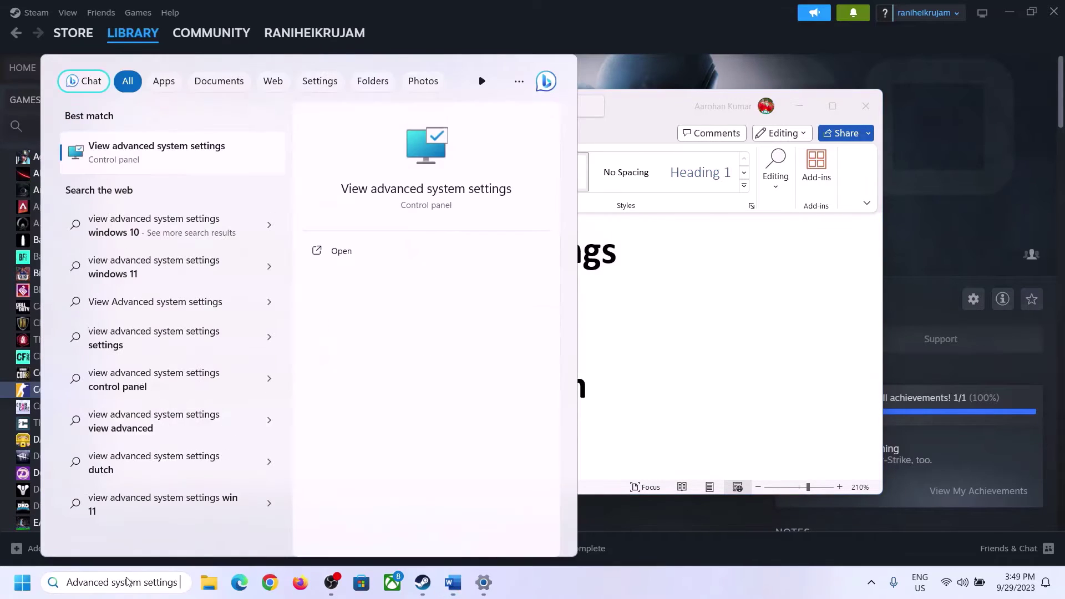
click(151, 160)
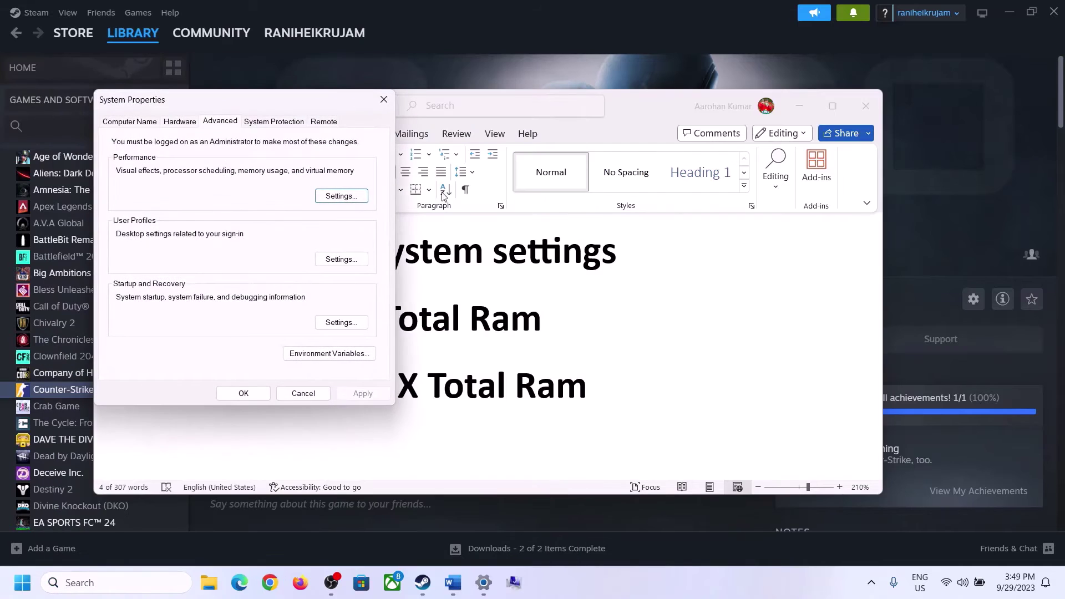
drag(221, 104, 474, 189)
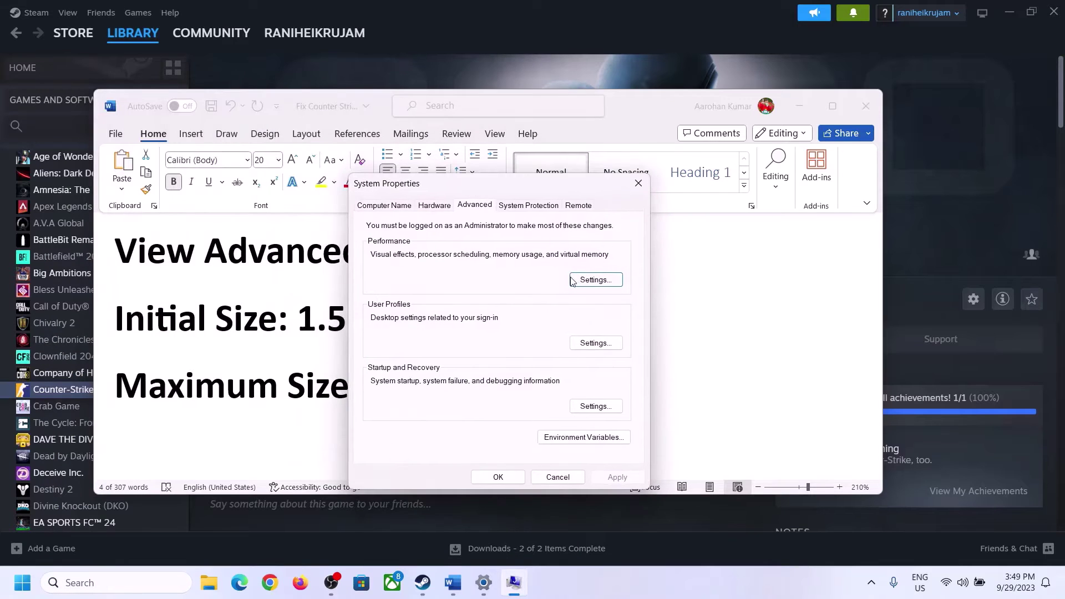
- In the virtual memory settings, turn off automatic paging file management and choose a custom size for drive C
click(596, 280)
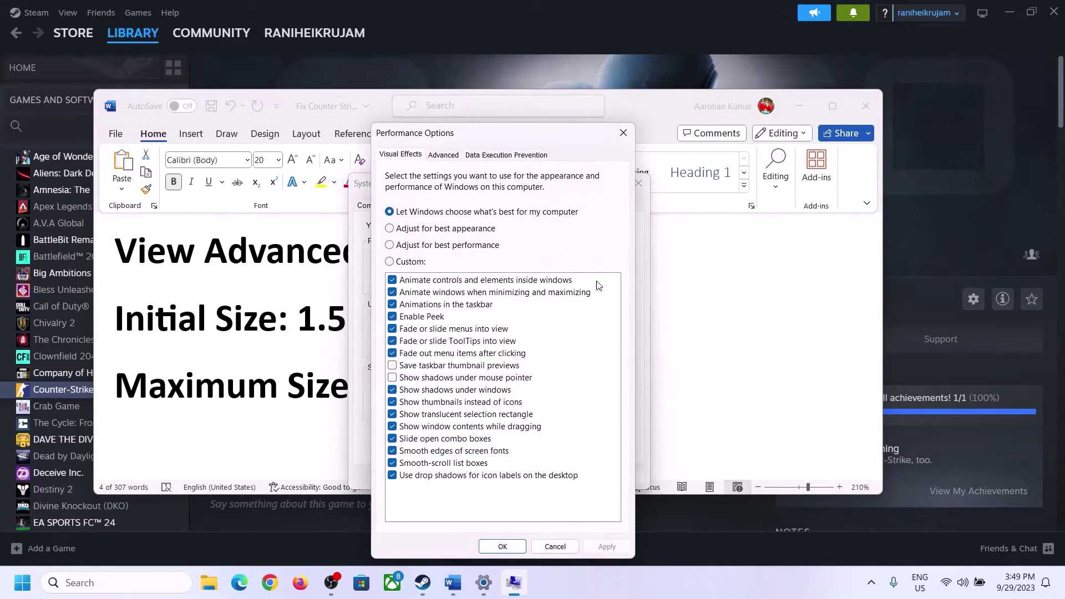
click(447, 156)
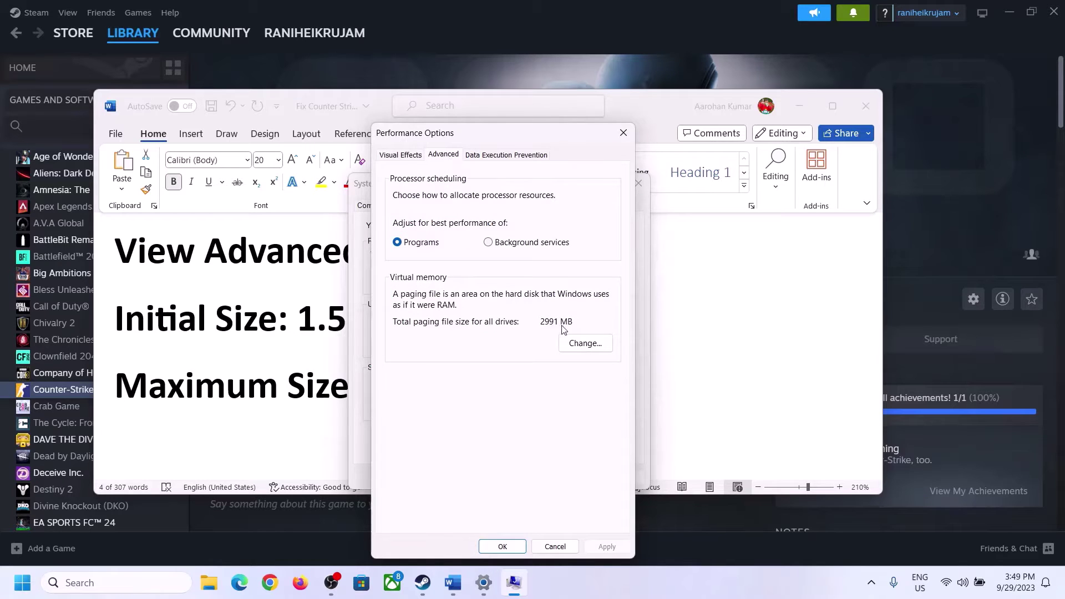
click(589, 345)
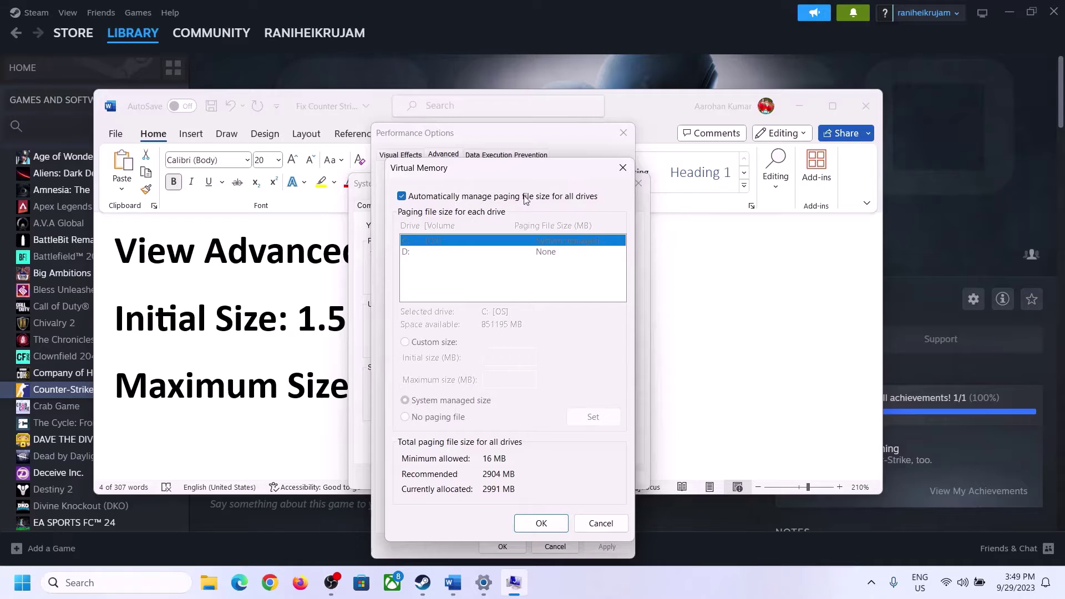
click(402, 197)
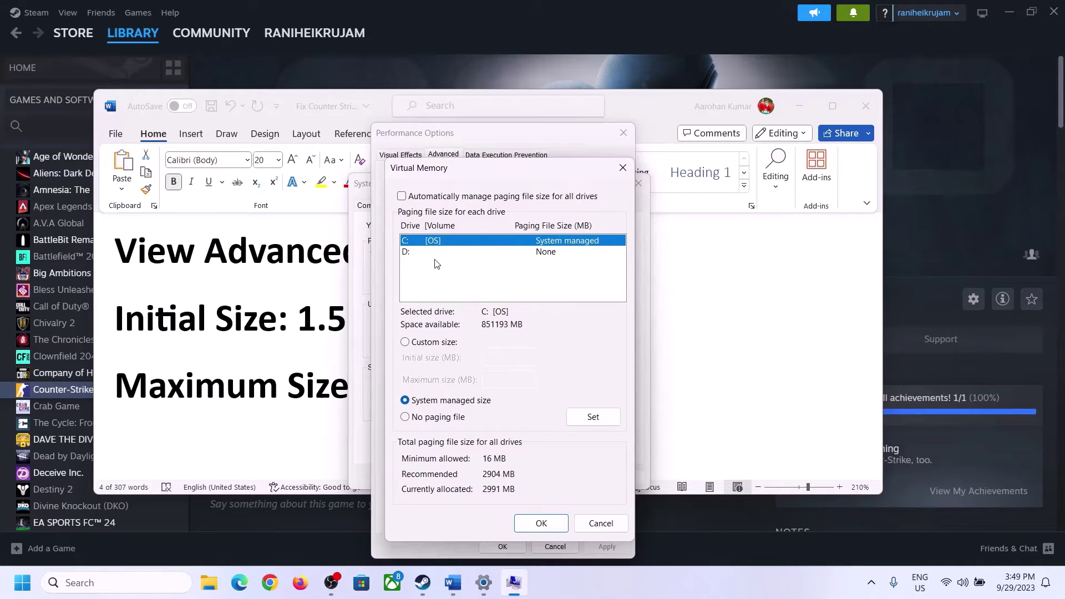
click(405, 343)
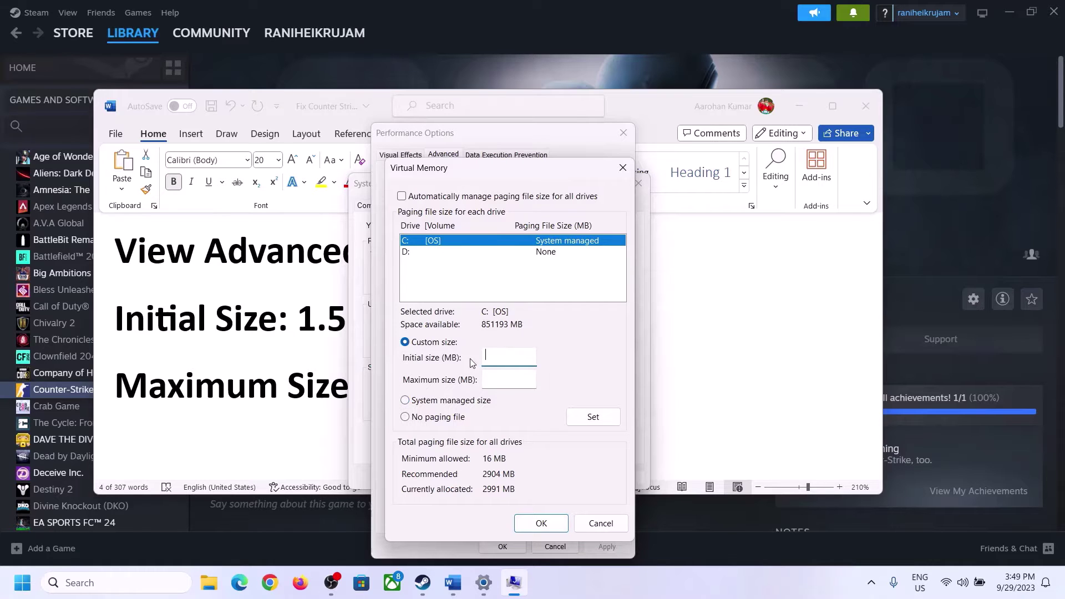
- Highlight the initial size formula in the Word notes, and look up the installed RAM on the System About page in Settings
click(304, 327)
drag(304, 318, 494, 332)
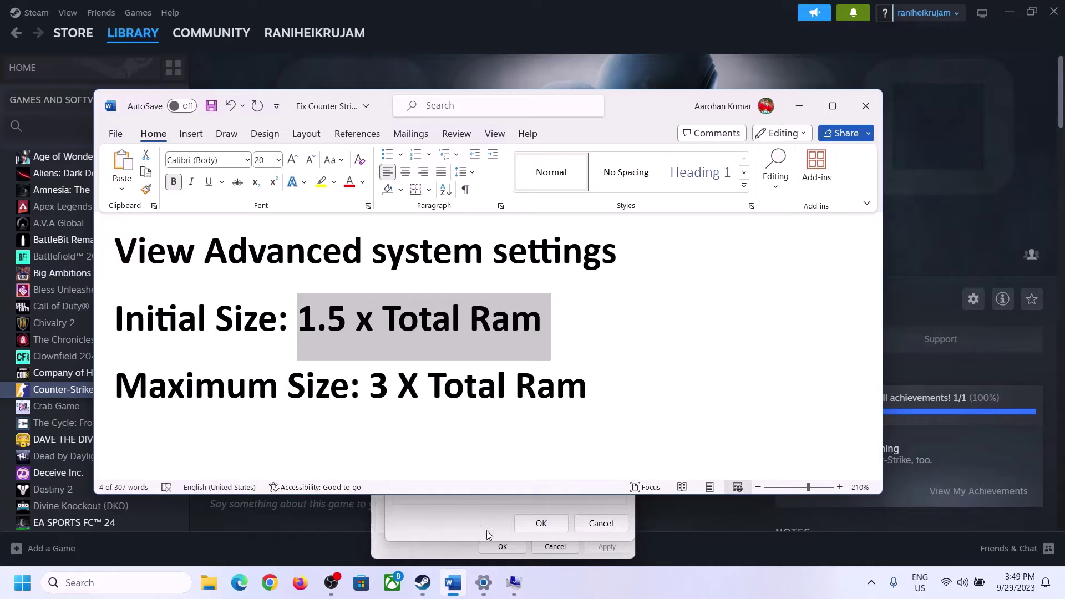
click(484, 586)
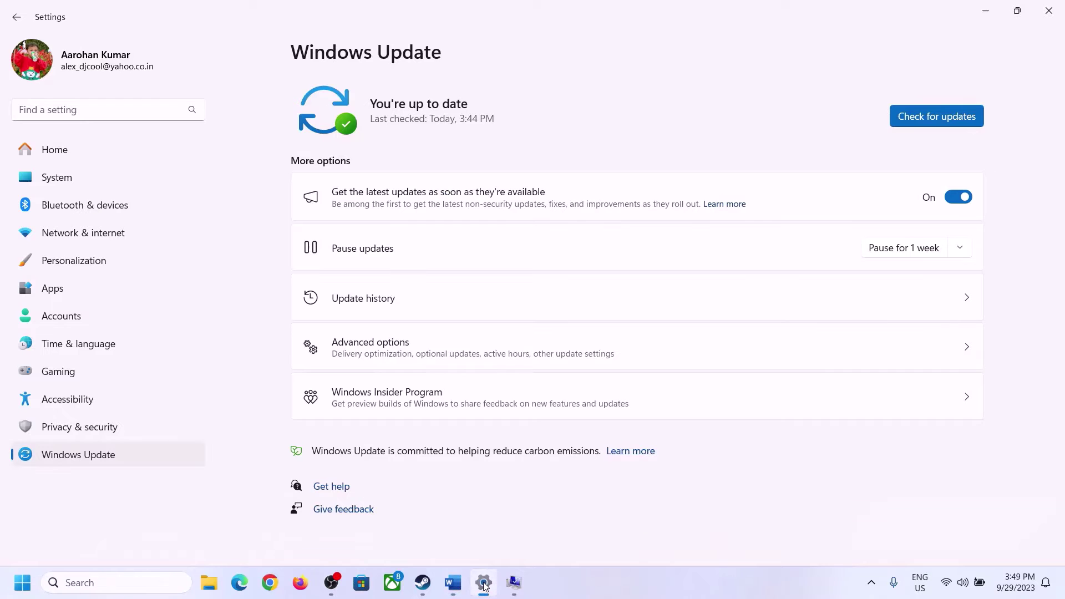
click(53, 177)
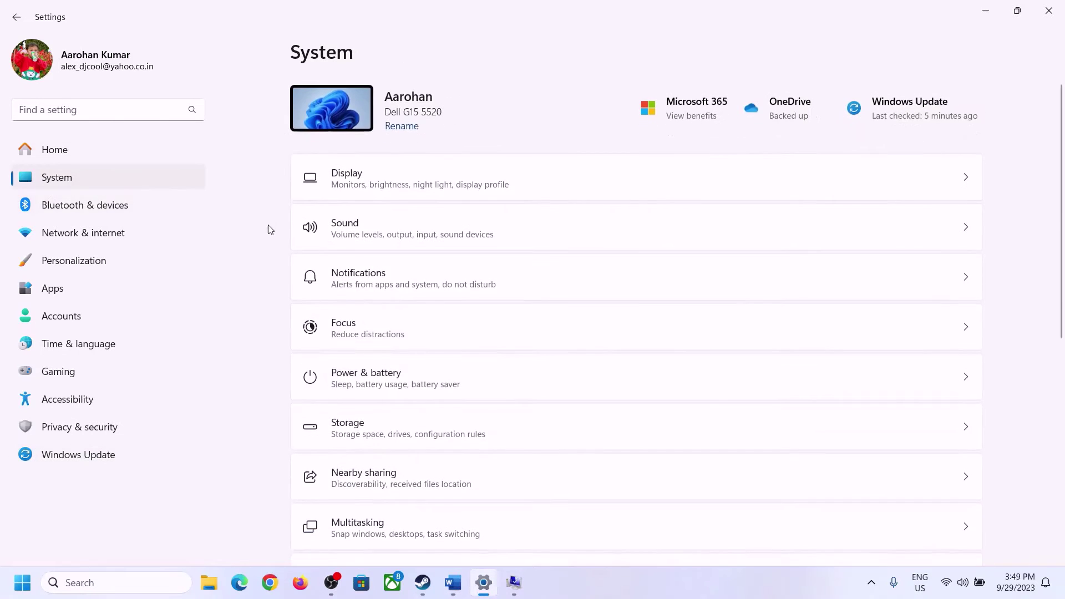
scroll(392, 430, down, 8)
click(350, 524)
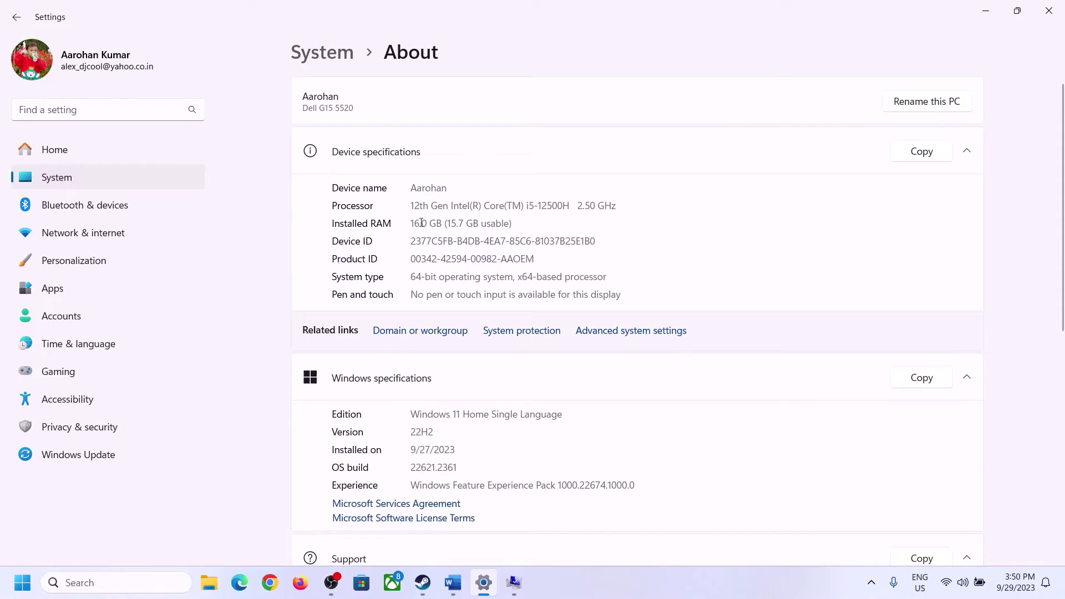
drag(422, 223, 405, 223)
click(429, 225)
drag(424, 222, 407, 217)
- Return to the Virtual Memory dialog and launch Calculator by running "calc", placing its window beside the dialog
click(513, 582)
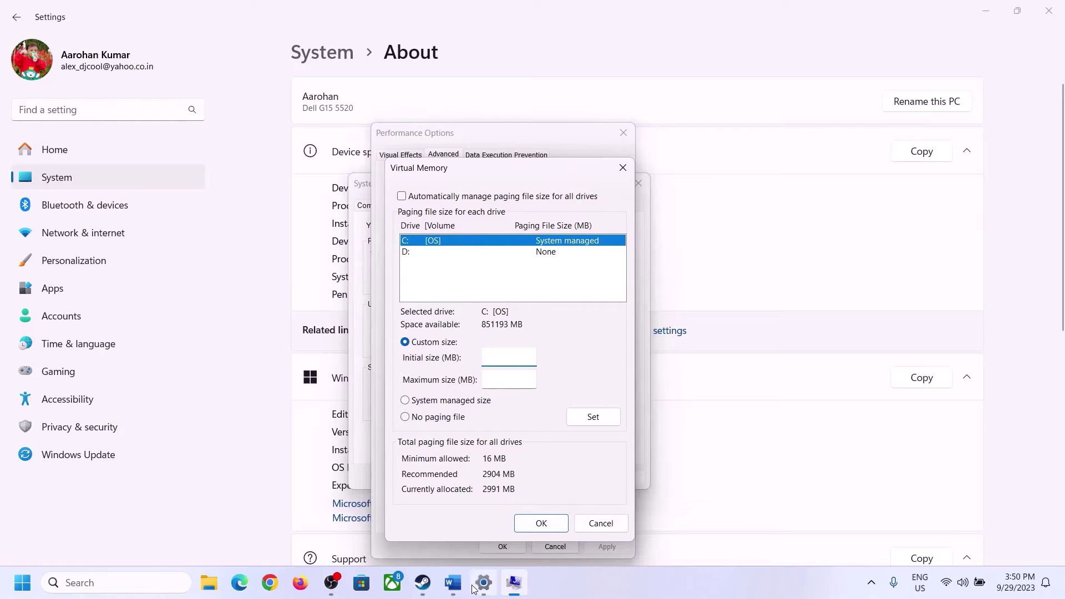
mouse_move(484, 583)
mouse_move(481, 513)
key(super+r)
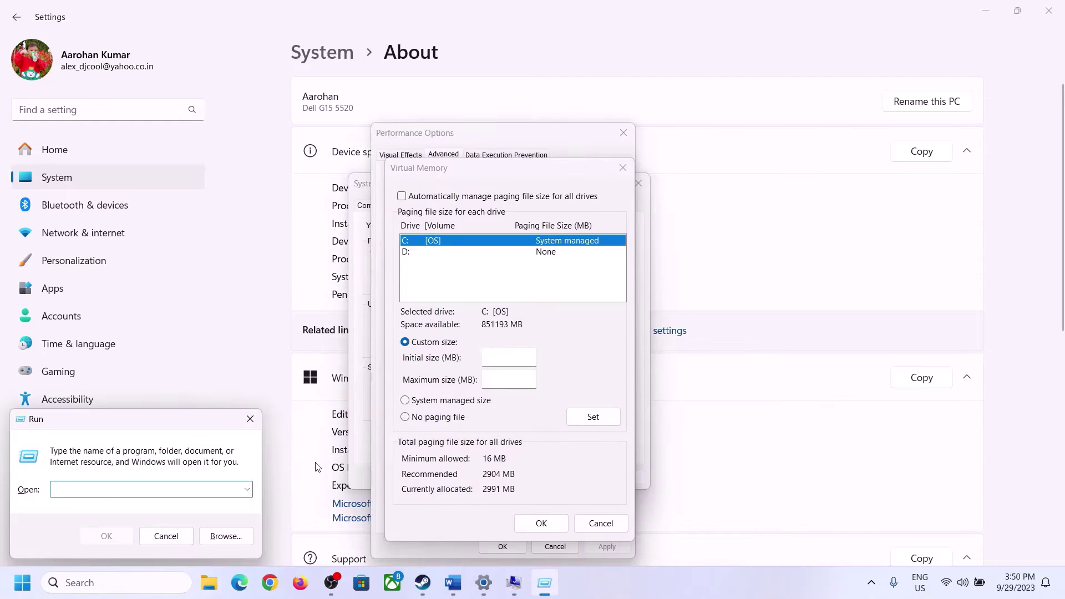
text(calc)
click(106, 536)
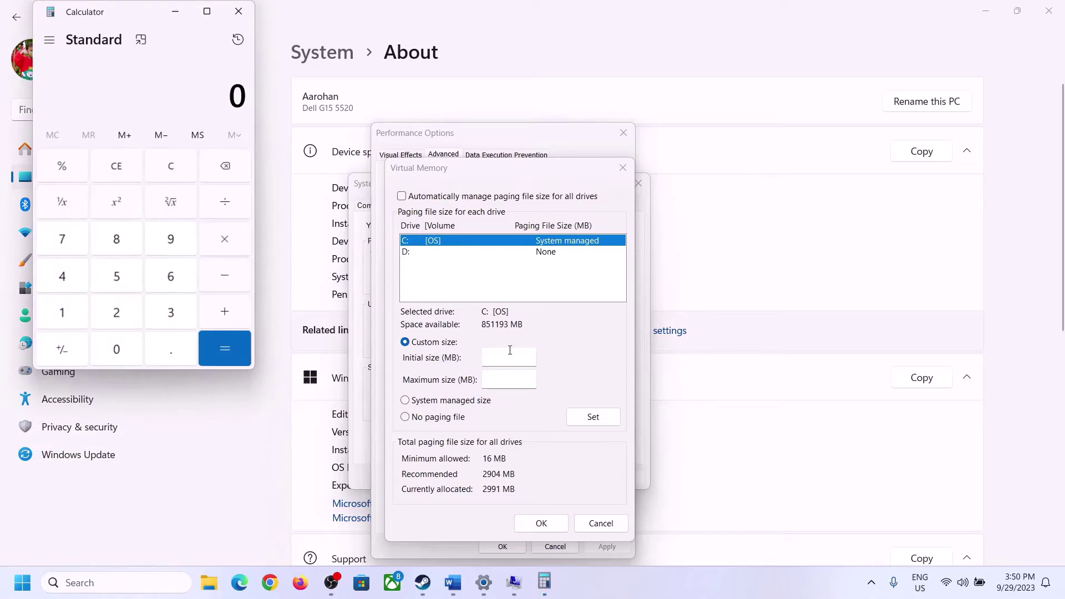
drag(132, 23, 775, 187)
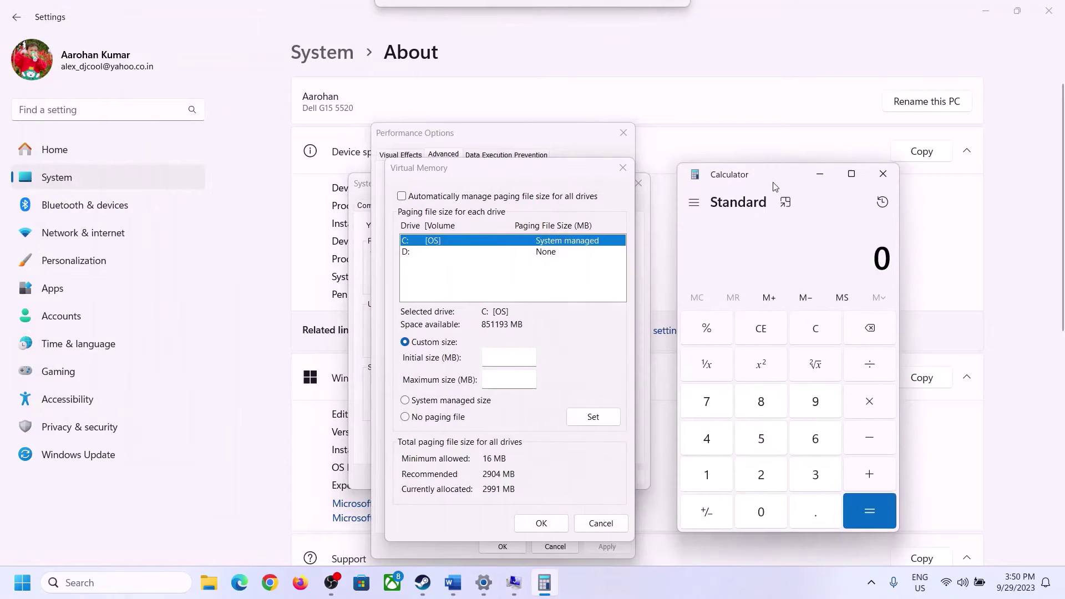
- Recheck the initial size formula in the Word notes and calculate 16 × 1024 in Calculator
click(452, 593)
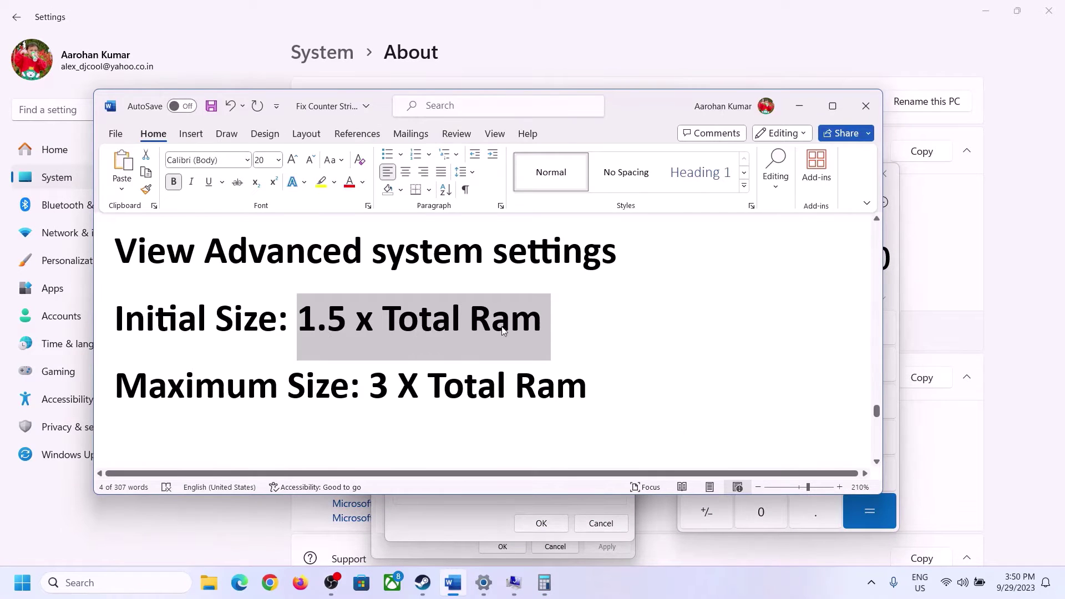
click(545, 583)
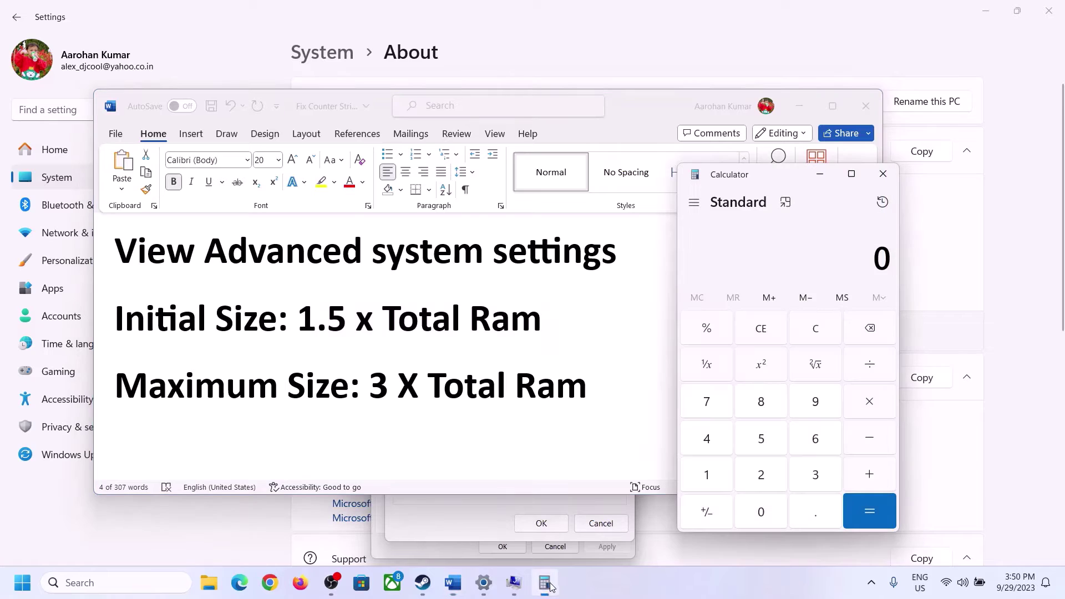
click(709, 477)
click(812, 447)
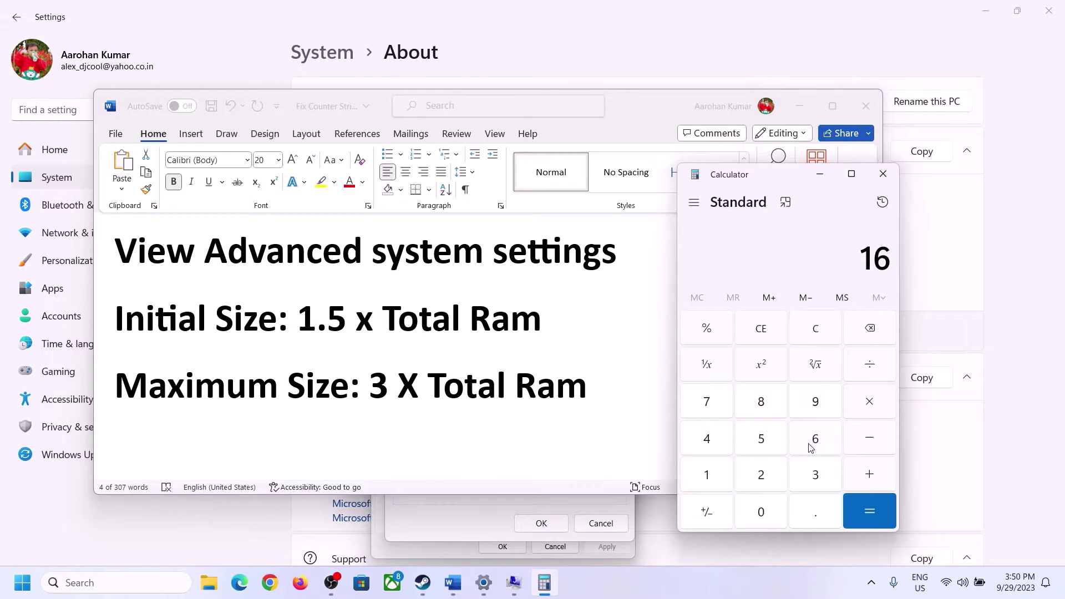
click(819, 339)
click(715, 477)
click(799, 444)
click(869, 408)
click(705, 480)
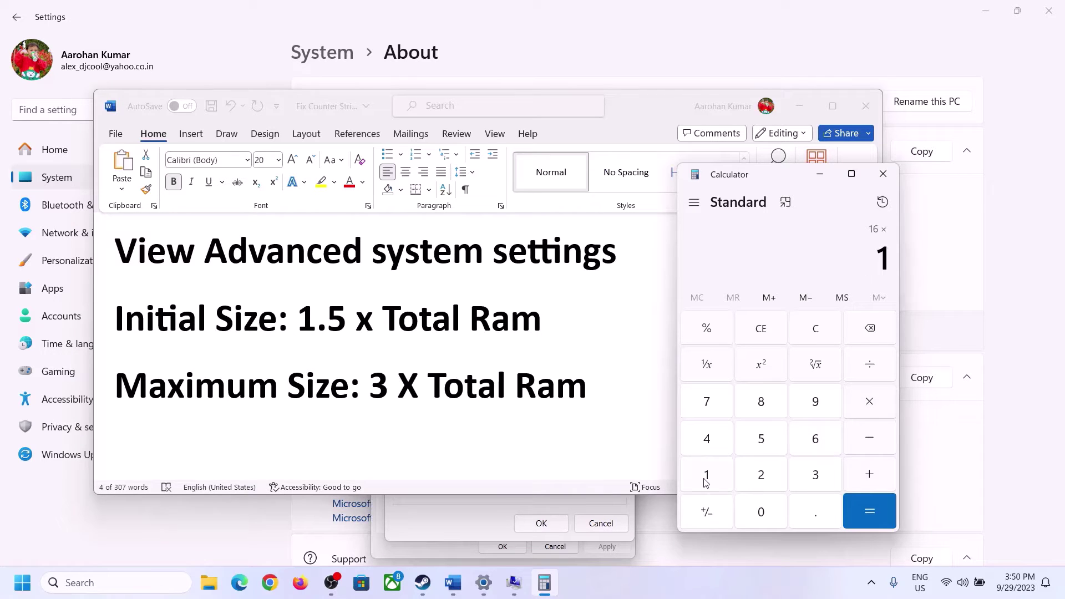
click(762, 516)
click(761, 476)
click(712, 444)
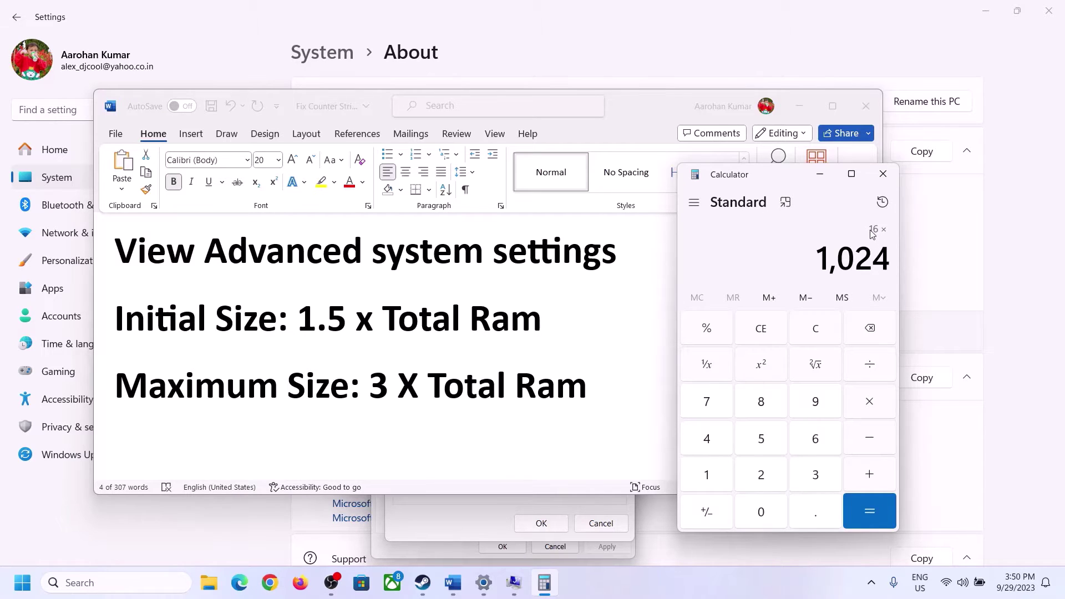
click(869, 512)
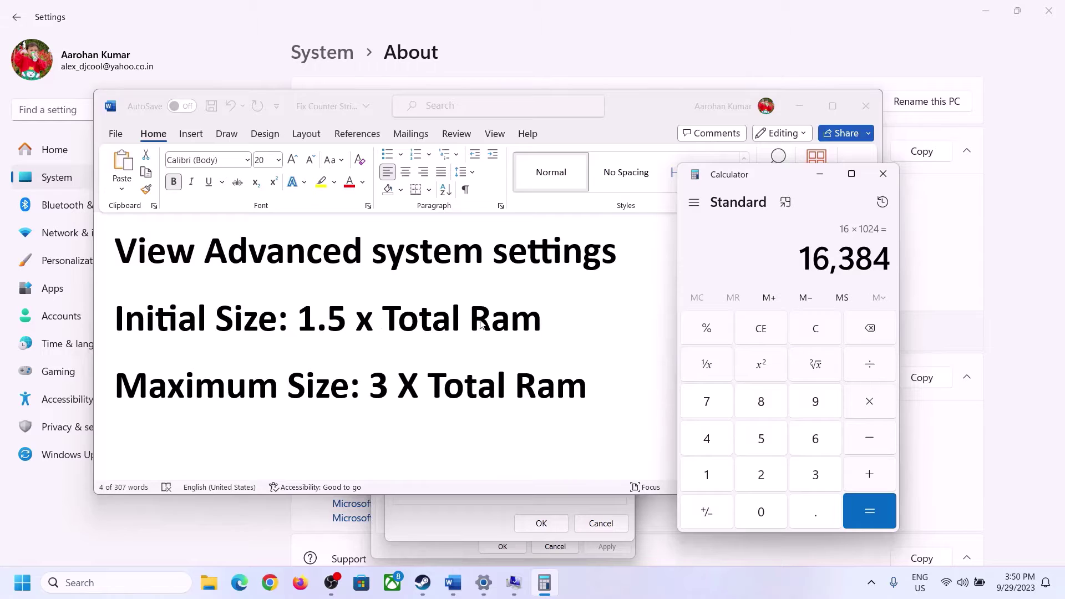
- Multiply the calculated RAM by 1.5 and enter 24576 MB as drive C's initial paging file size
click(870, 404)
click(707, 476)
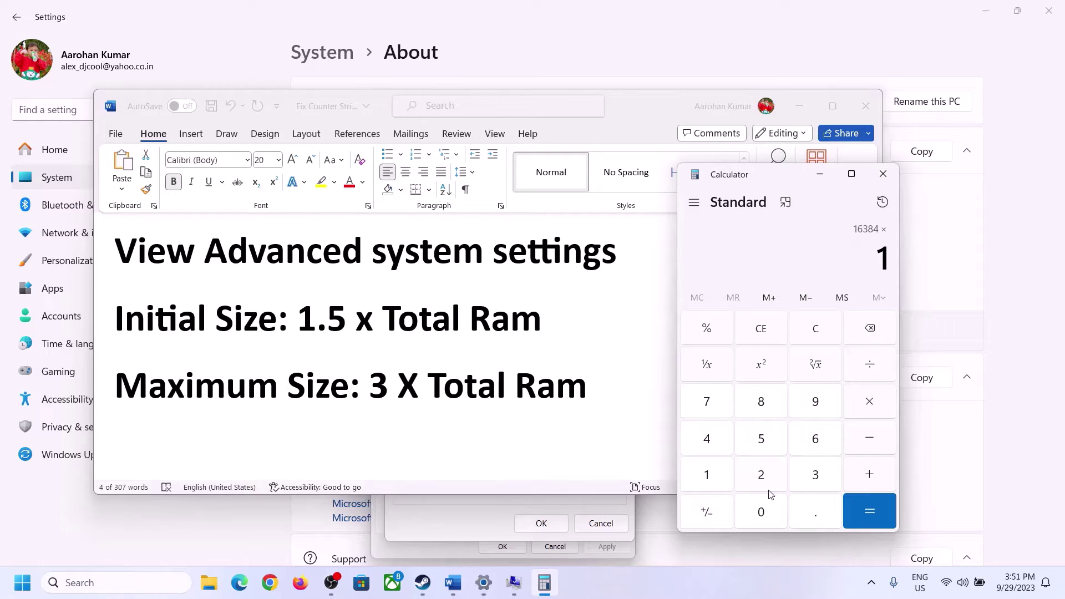
click(814, 520)
click(761, 439)
click(869, 511)
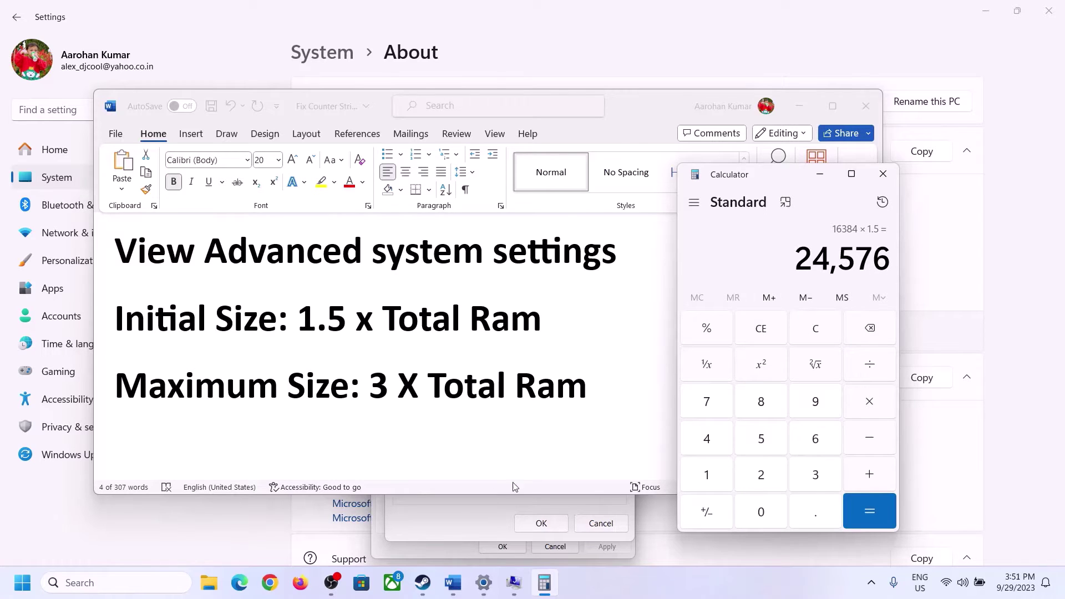
click(514, 582)
text(24576)
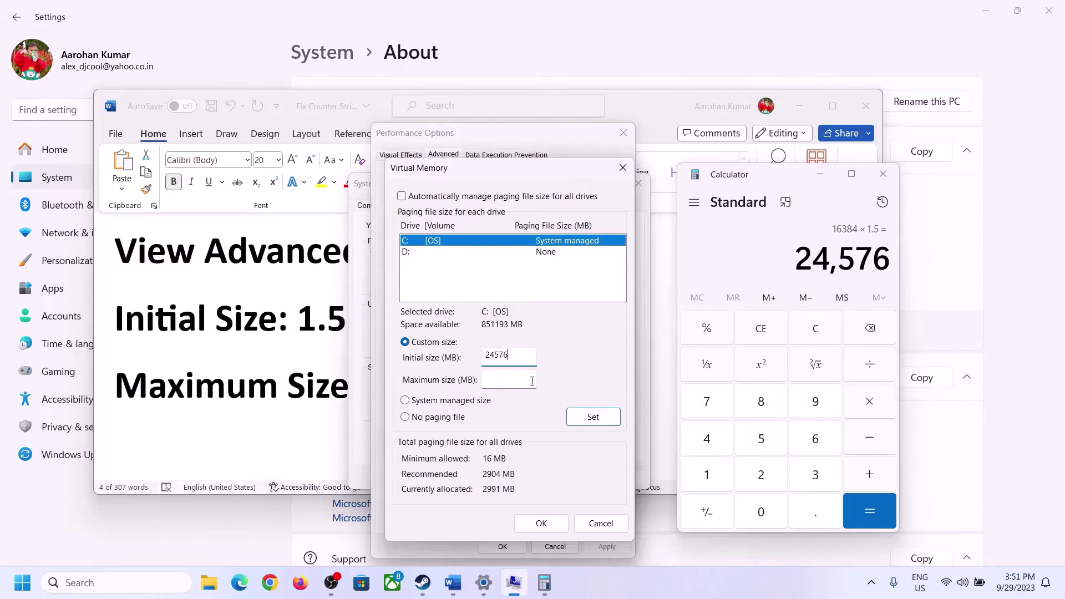
- Check the maximum size formula in the Word notes, clear Calculator, and recheck the installed RAM in Settings
click(532, 381)
click(314, 388)
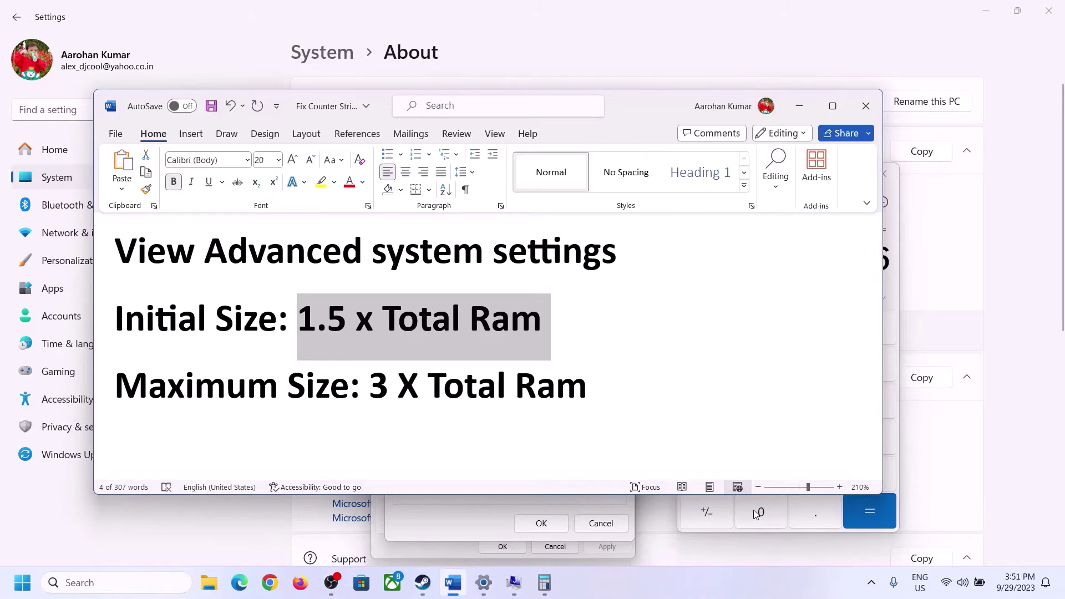
click(894, 287)
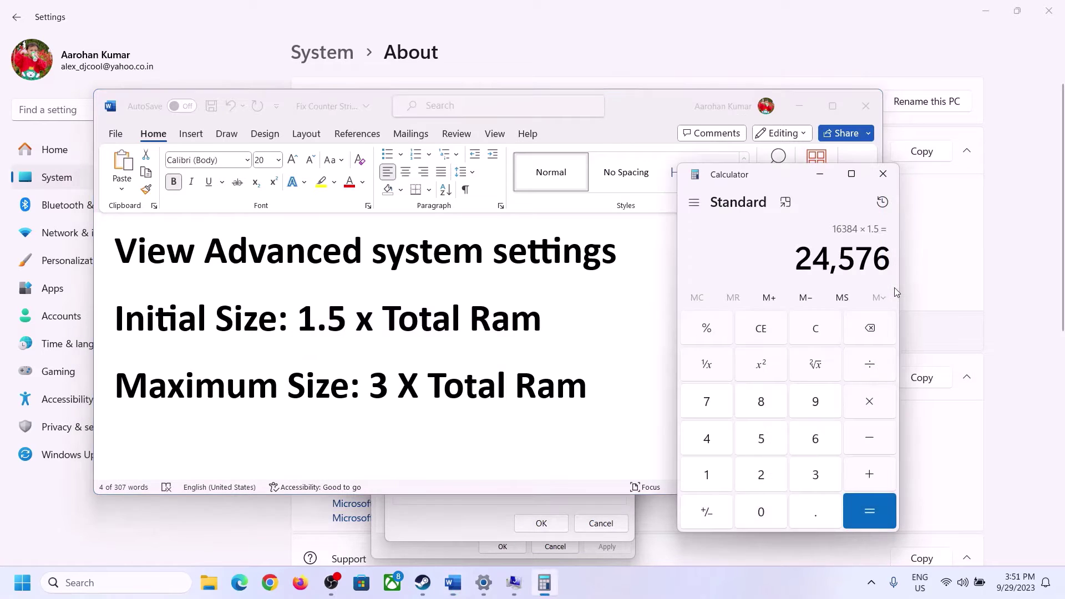
click(821, 329)
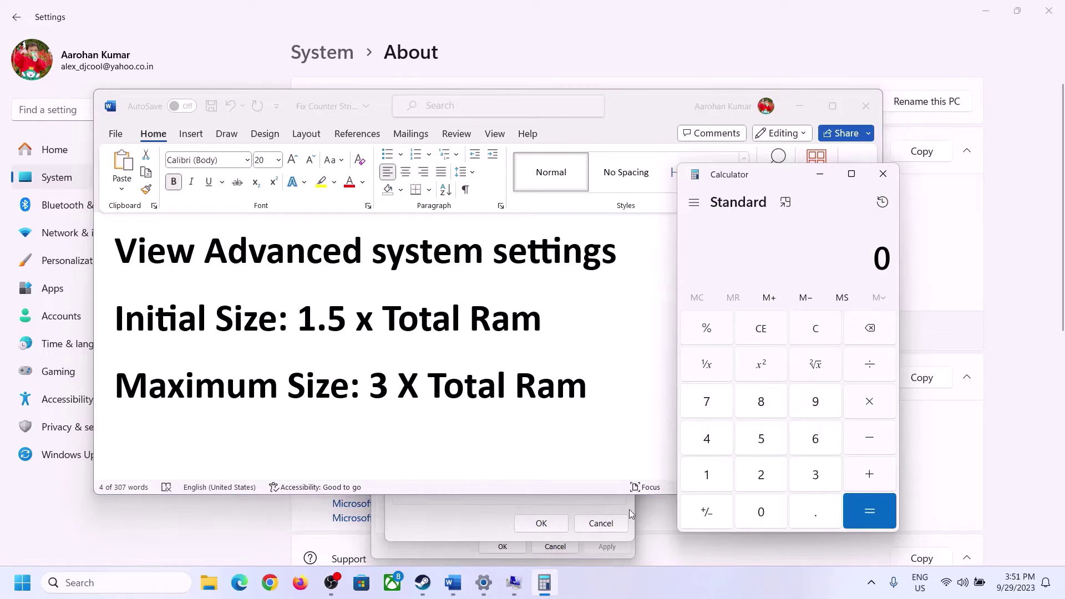
click(494, 590)
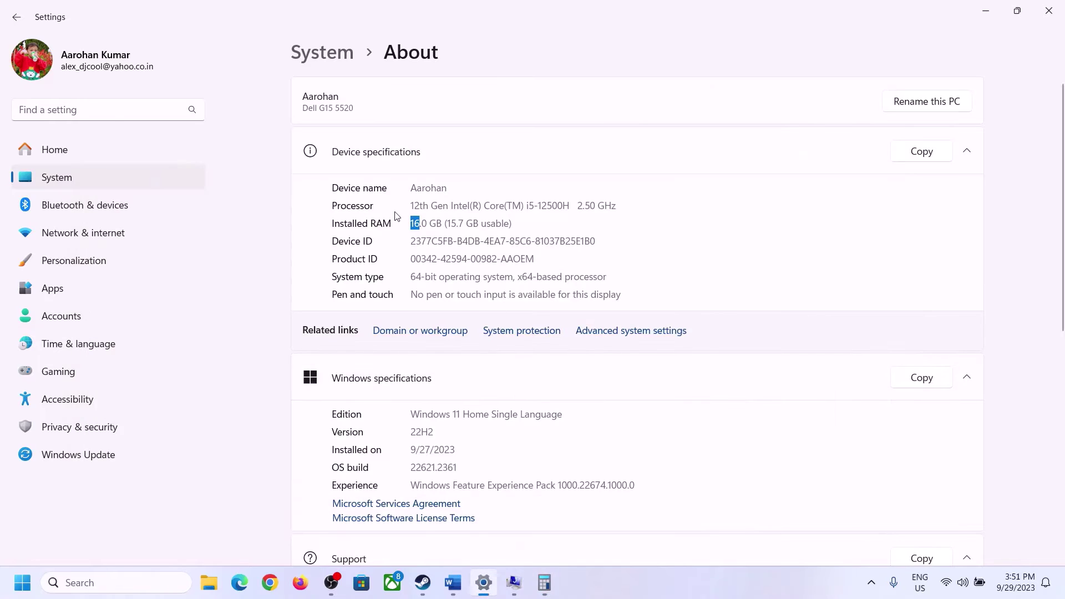
click(545, 581)
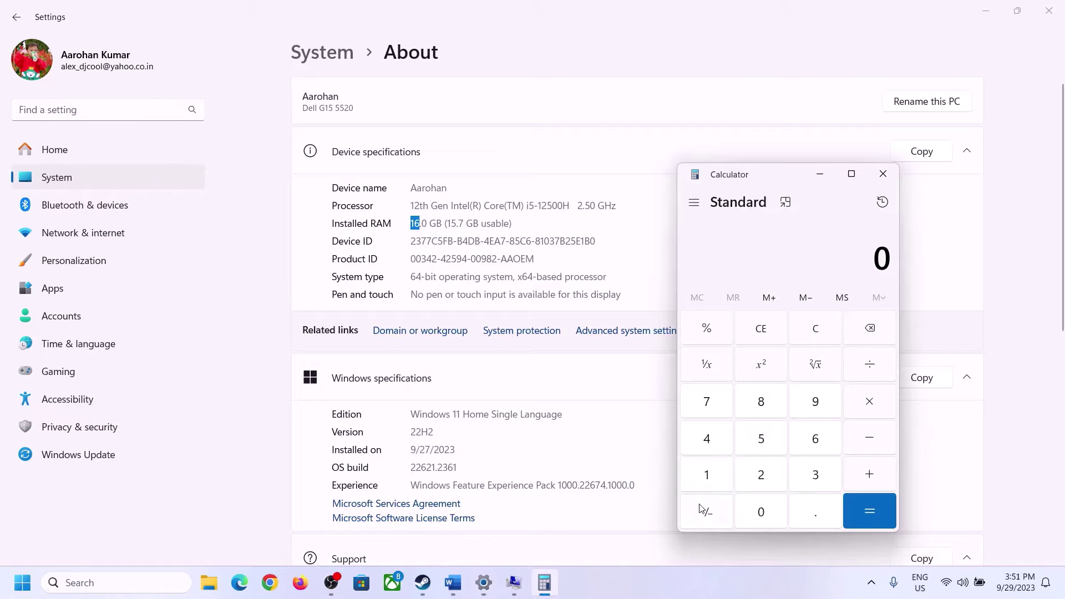
- Convert the 16 GB of RAM to megabytes again by calculating 16 × 1024
click(717, 471)
click(811, 440)
click(850, 403)
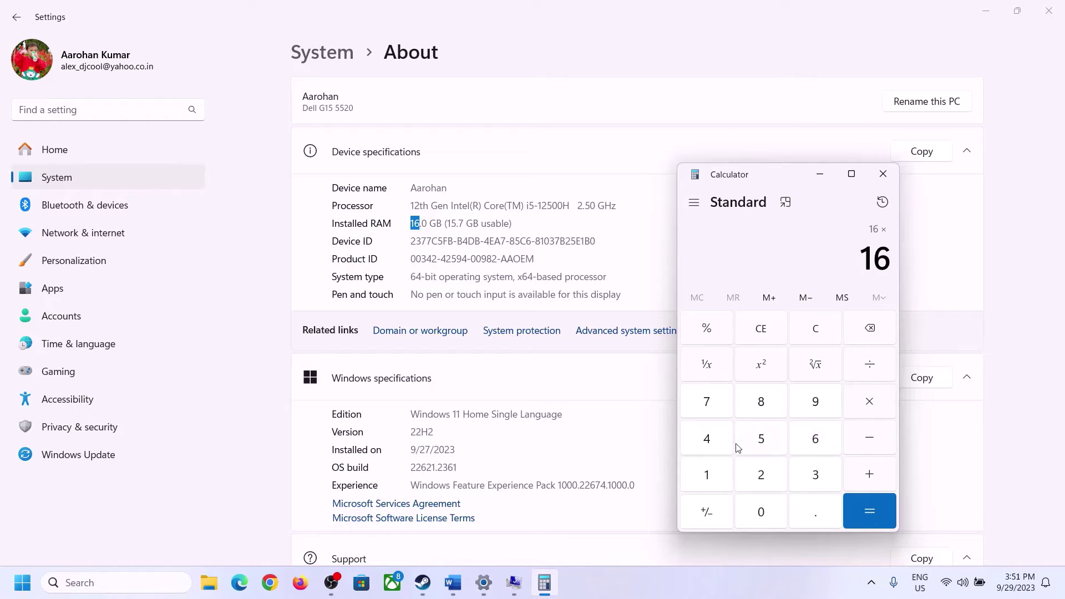
click(715, 471)
click(753, 507)
click(761, 475)
click(707, 439)
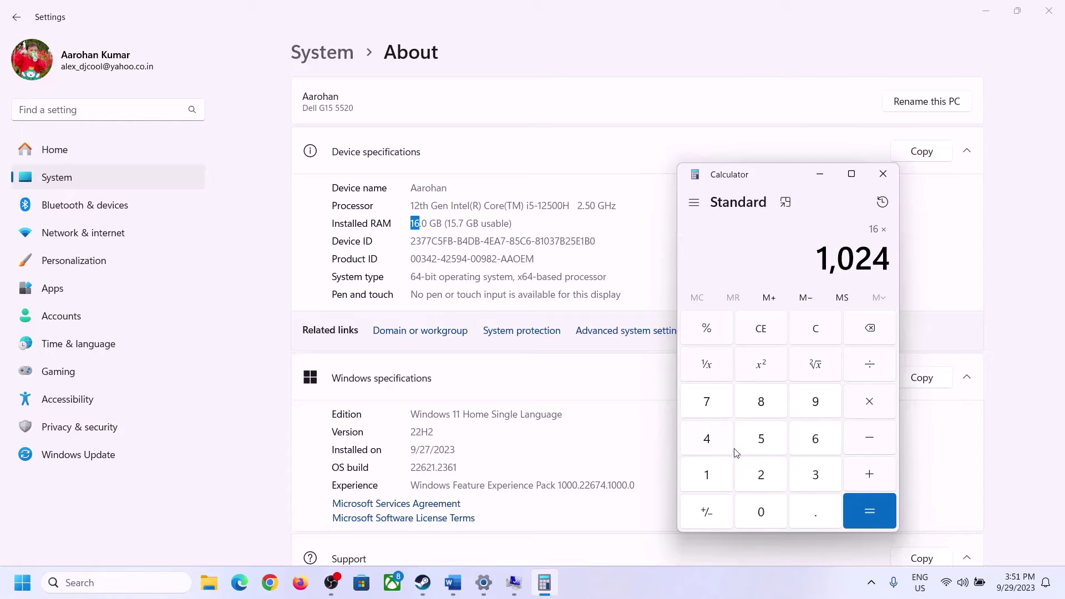
click(856, 521)
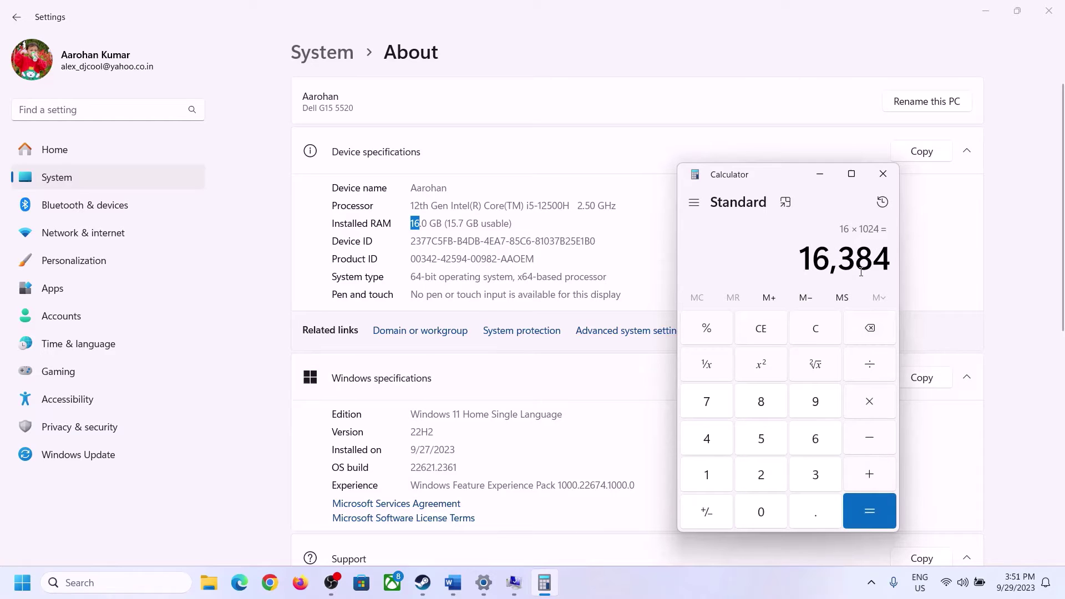
- Multiply the RAM in megabytes by 3, as the notes specify, and enter 49152 MB as drive C's maximum paging file size
click(453, 582)
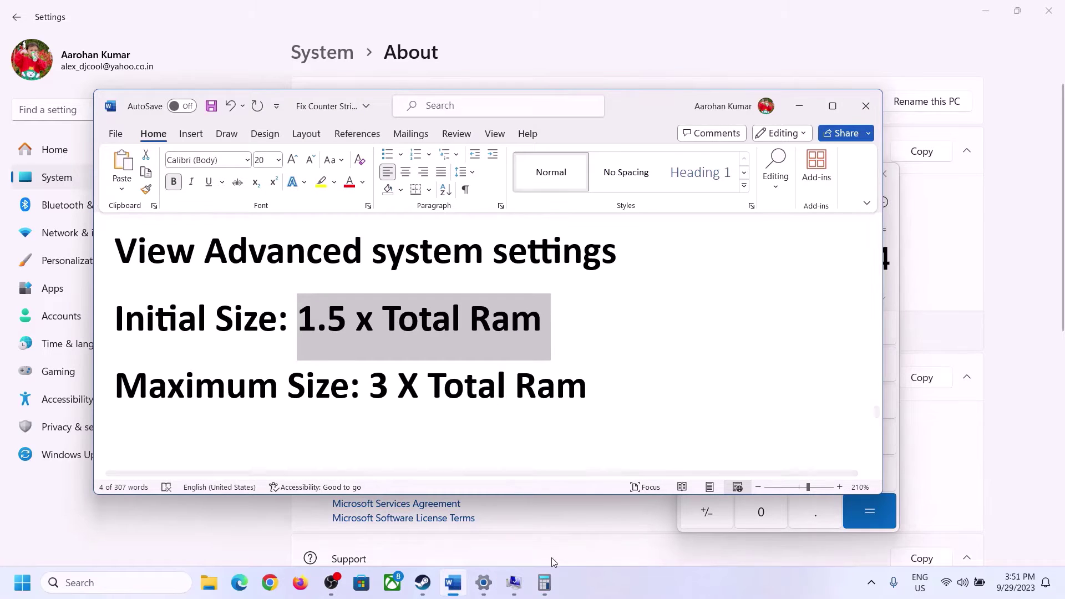
click(896, 291)
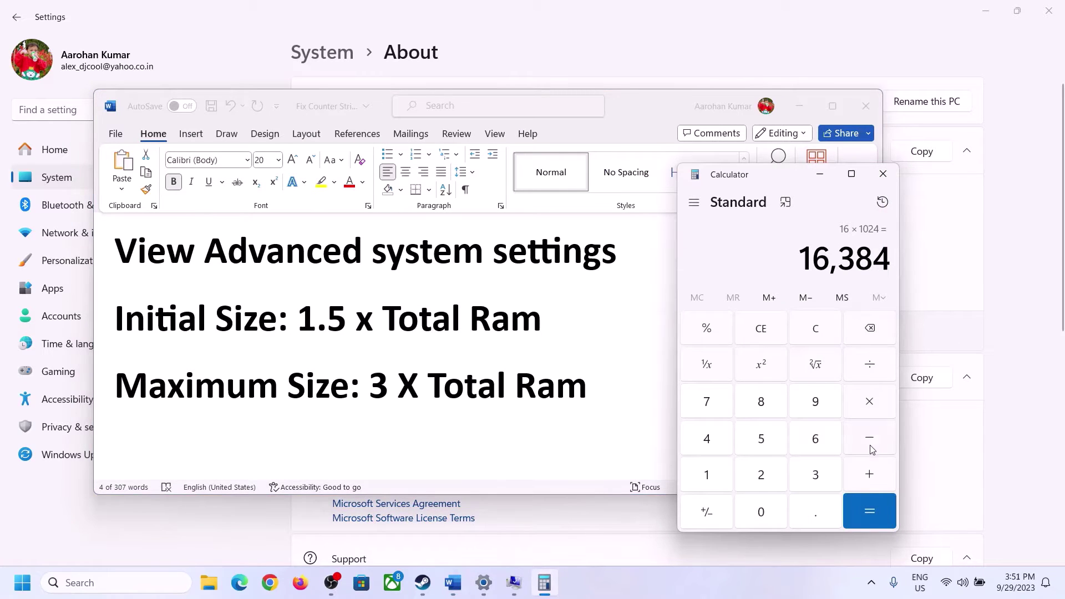
click(870, 402)
click(806, 475)
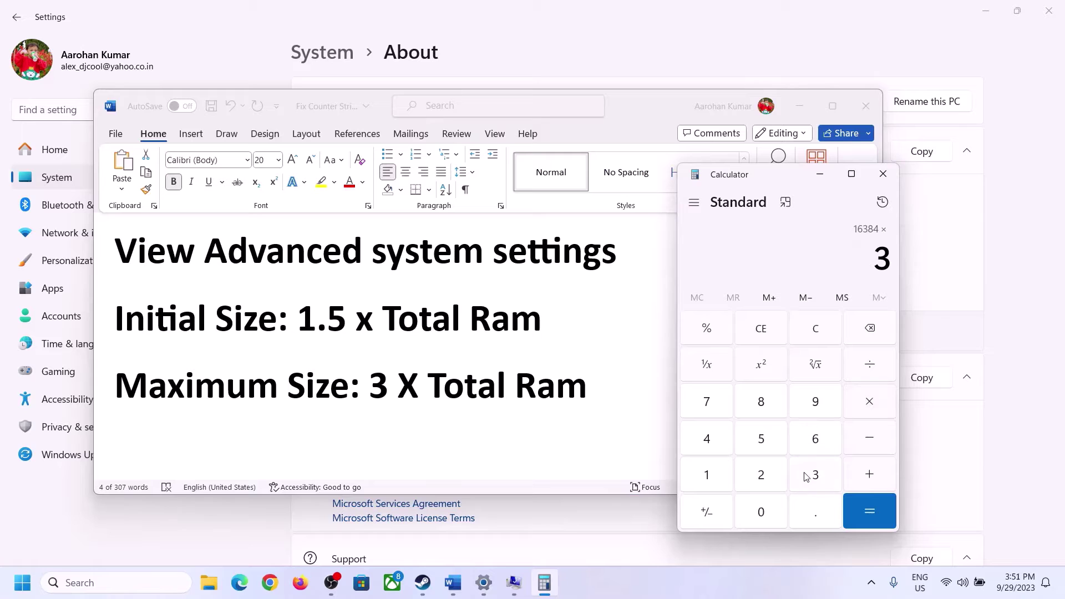
click(877, 508)
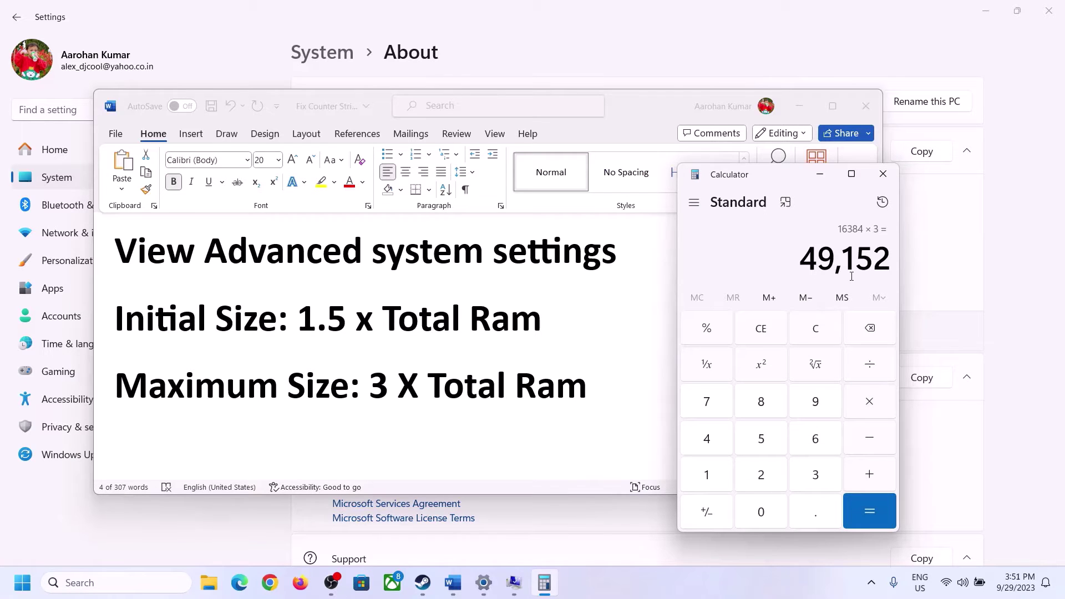
click(513, 583)
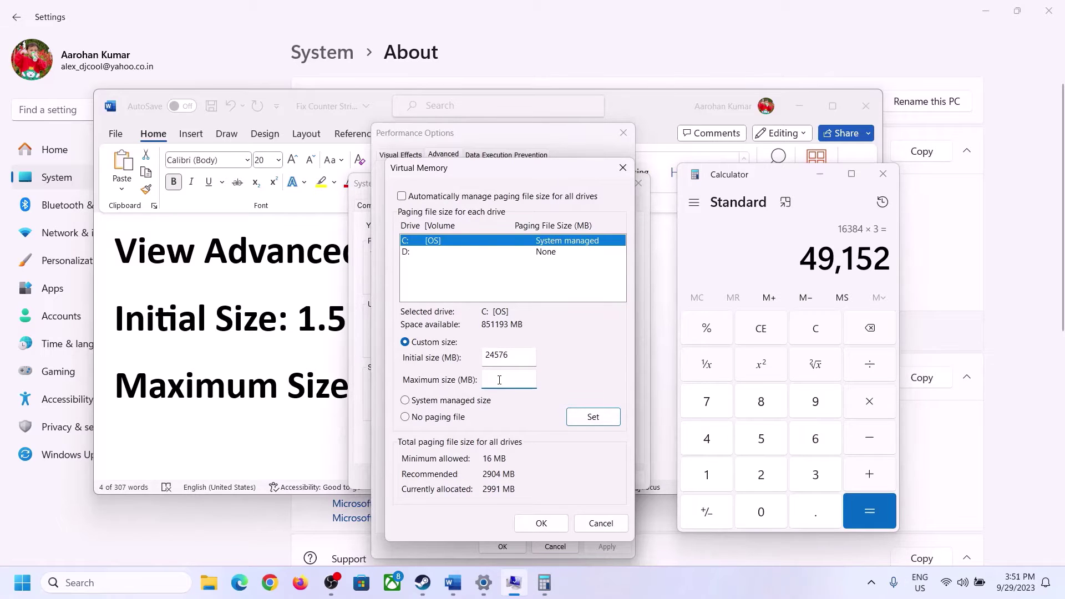
text(49152)
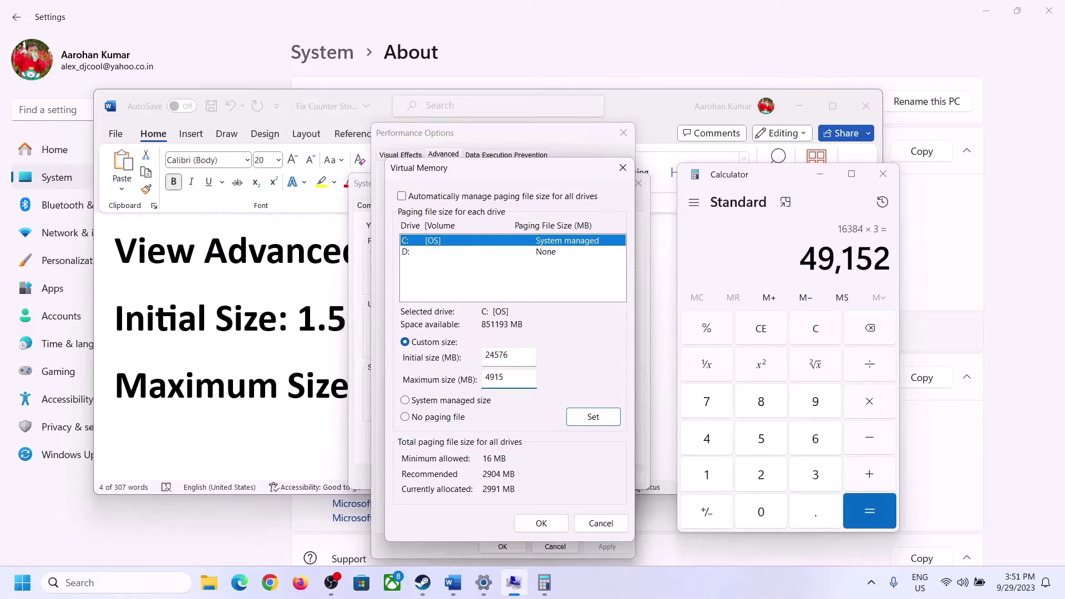
- Set the custom paging file size for drive C, acknowledge the restart notice, and accept the Performance Options and System Properties dialogs
click(593, 418)
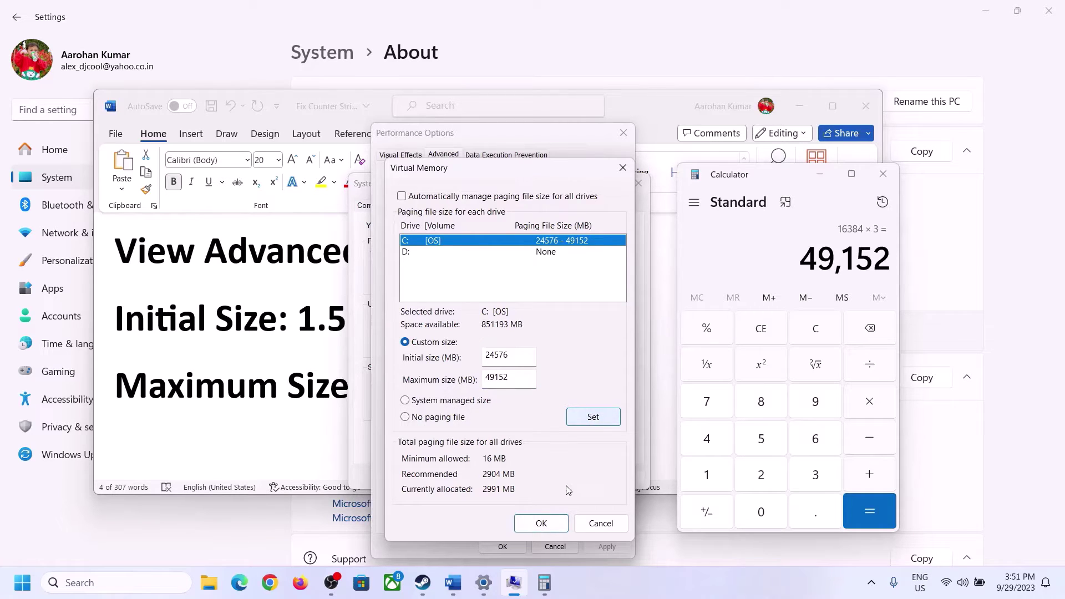
click(543, 523)
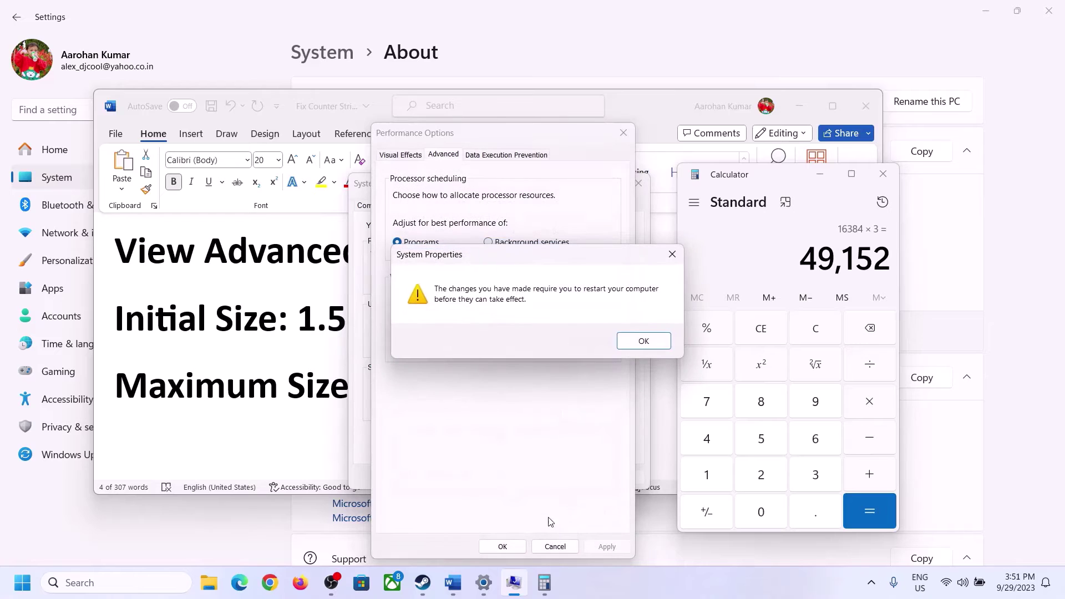
click(660, 342)
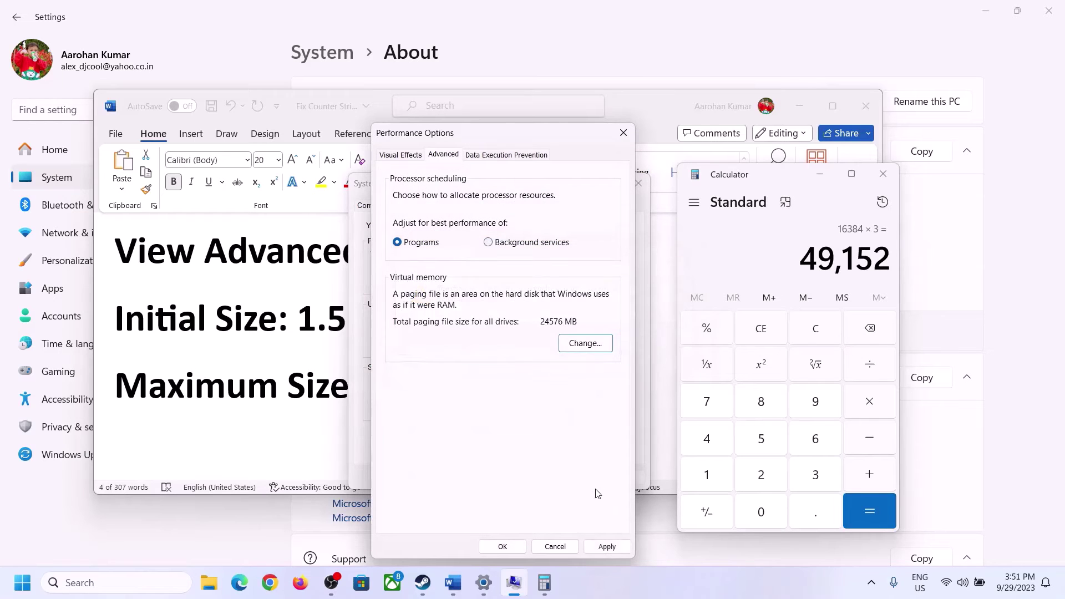
click(503, 546)
click(504, 476)
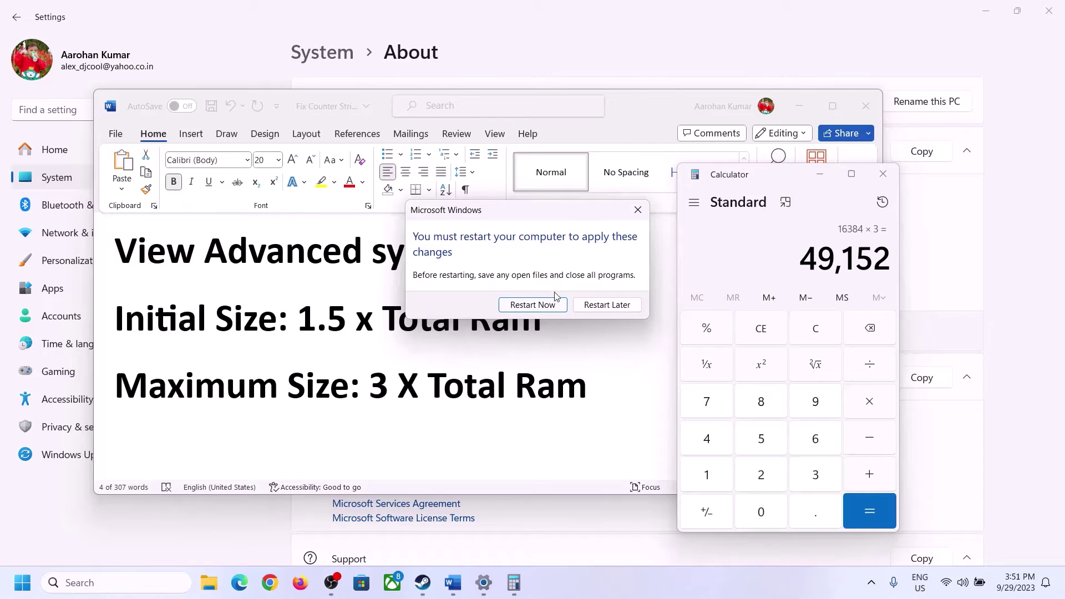
- Dismiss the restart prompt and read Step 8 on renaming or deleting the save game files in the Word notes
click(636, 208)
click(678, 598)
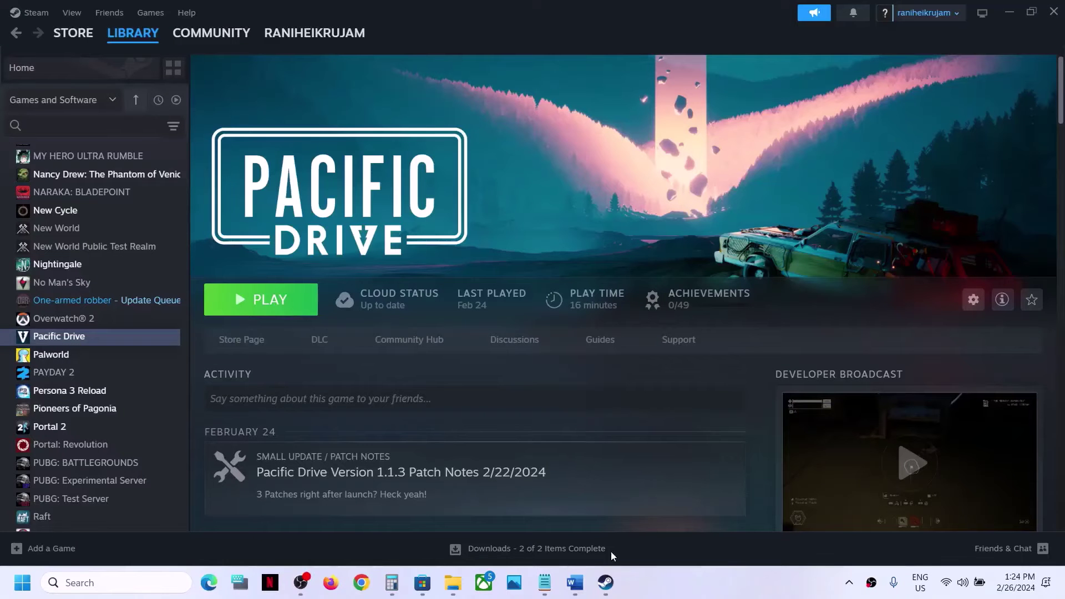
click(574, 583)
scroll(432, 378, down, 3)
scroll(431, 379, down, 5)
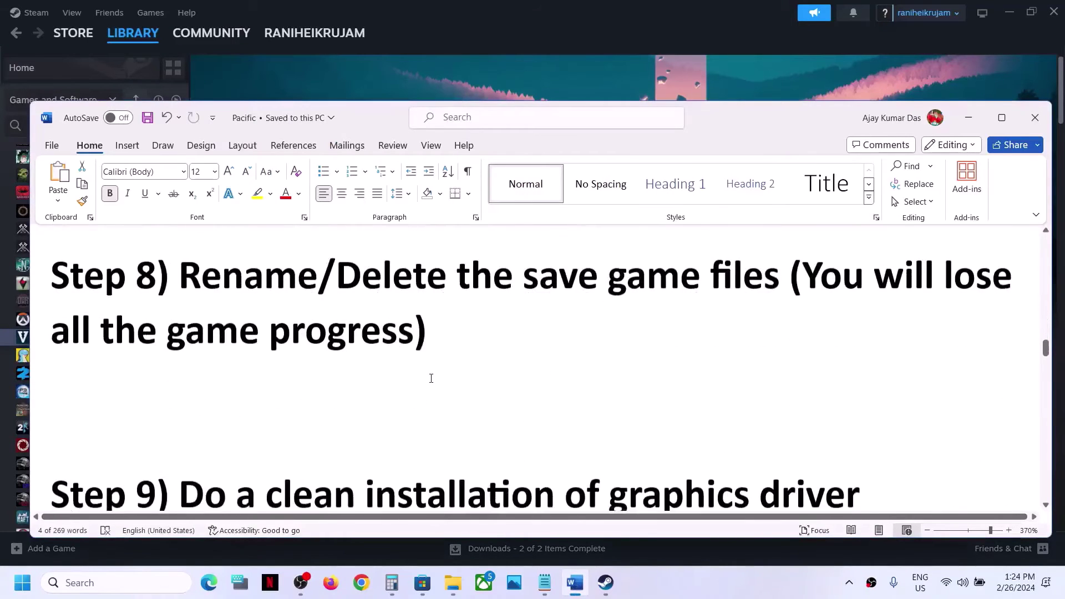
scroll(430, 377, up, 2)
drag(201, 339, 608, 346)
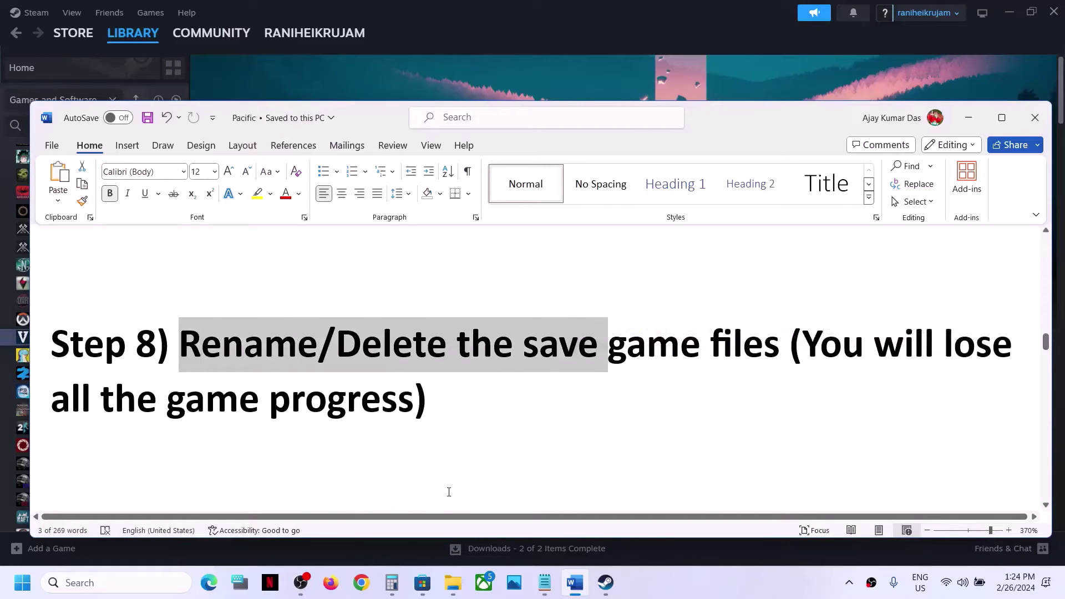
click(503, 442)
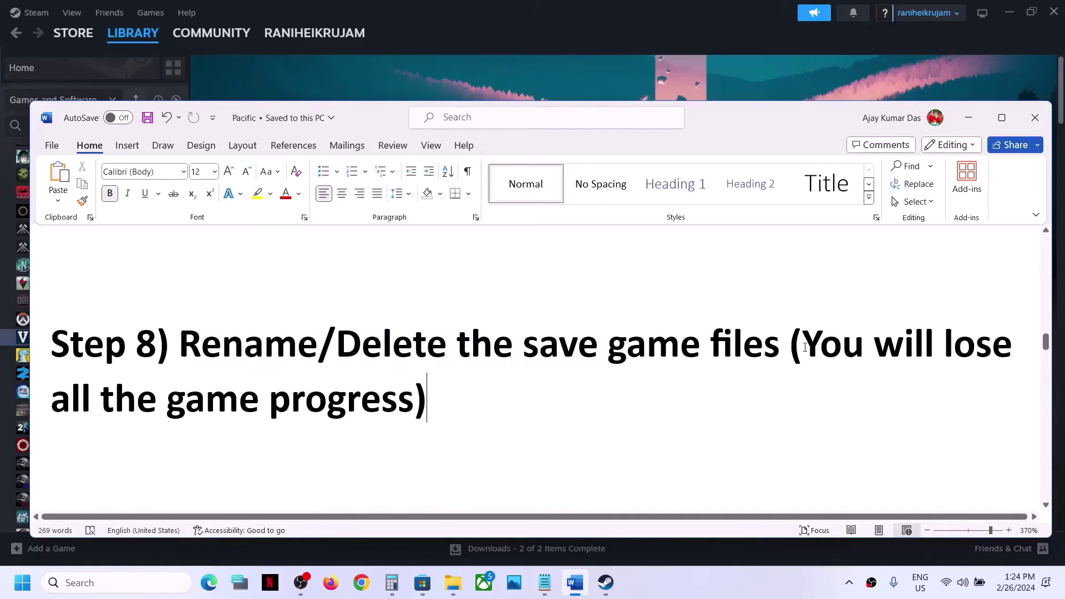
drag(805, 347, 434, 410)
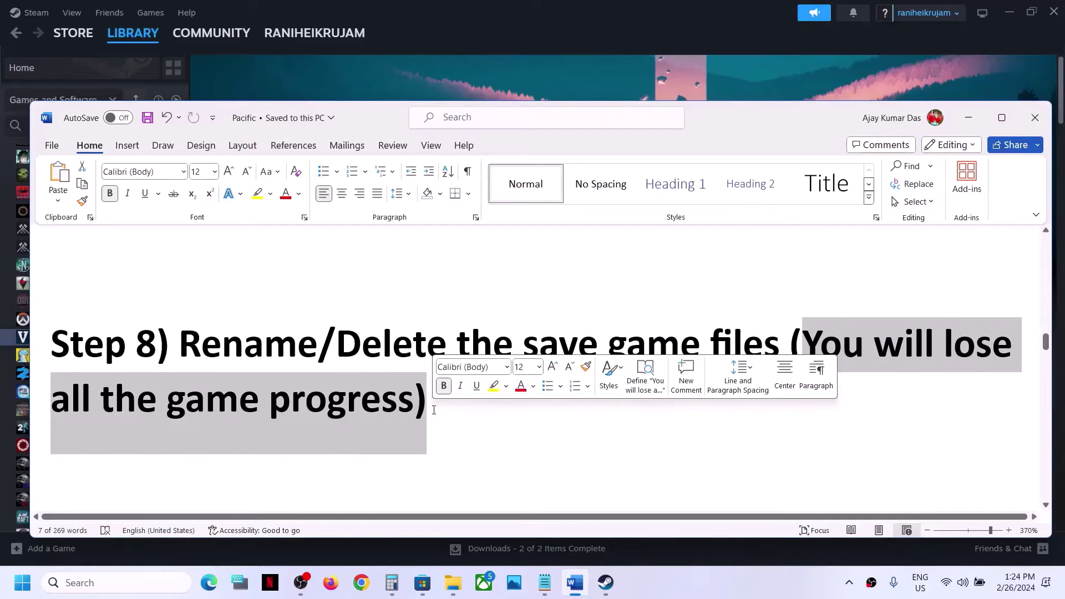
- Switch to File Explorer and open the user's profile folder in Users on drive C
click(451, 592)
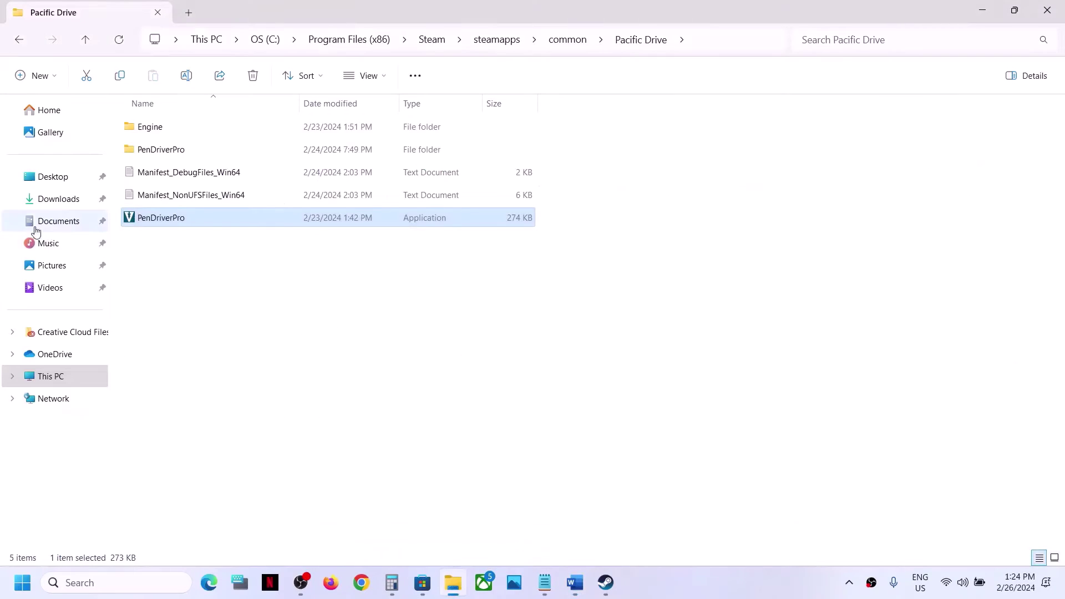
click(42, 386)
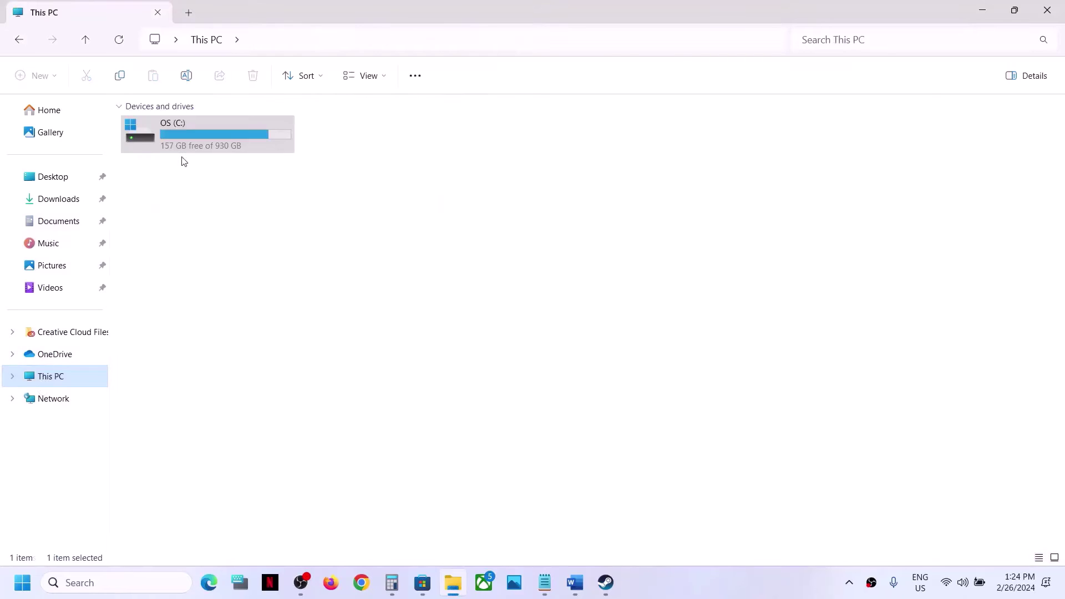
double_click(201, 145)
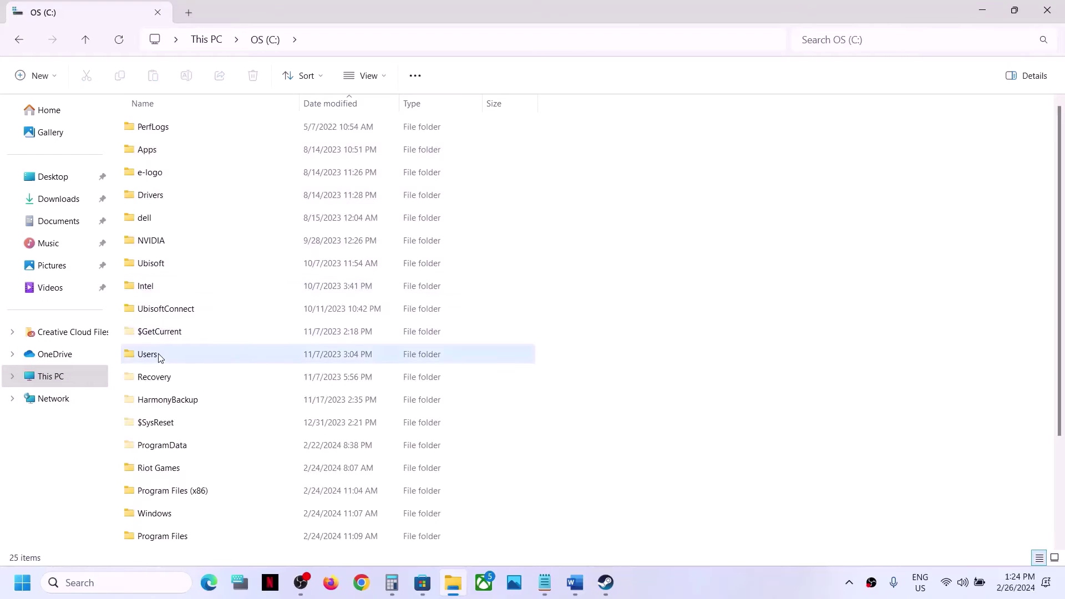
double_click(183, 355)
click(164, 127)
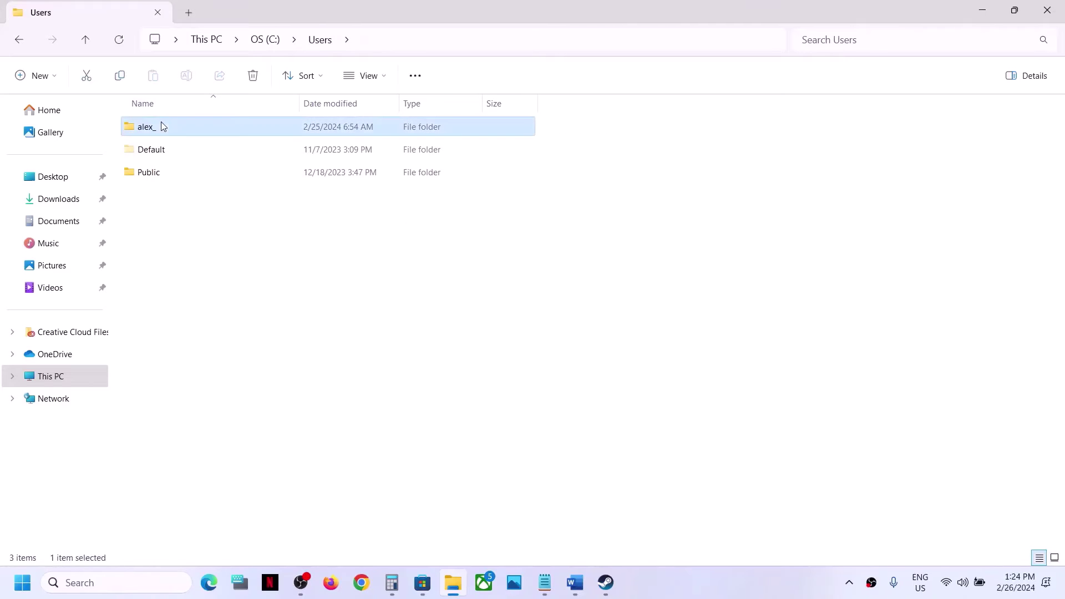
double_click(183, 126)
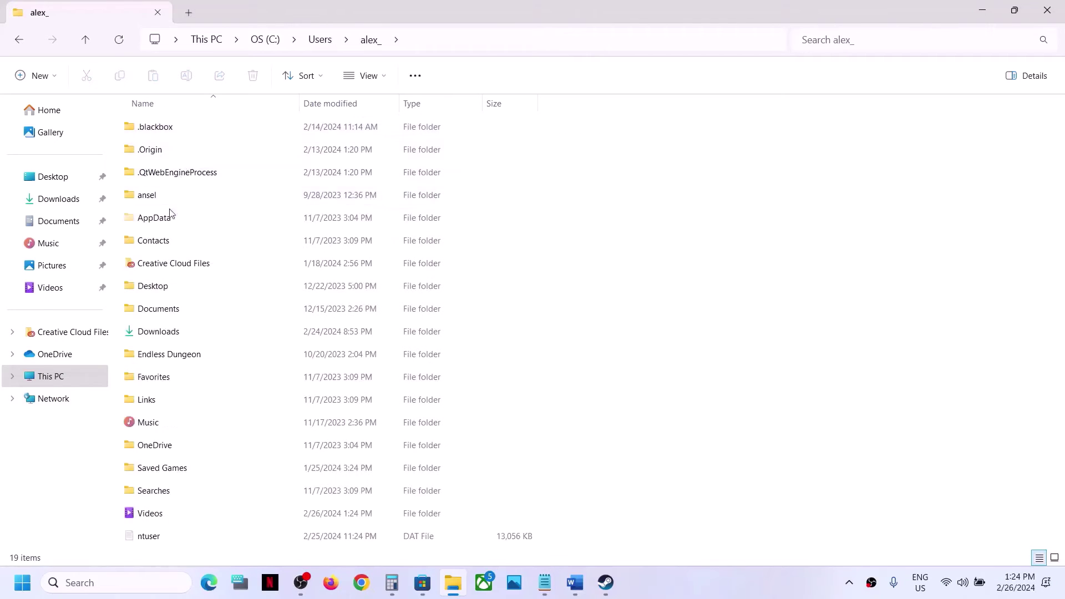
- Check whether hidden items are shown, and open the AppData\Local folder in the user's profile
click(190, 222)
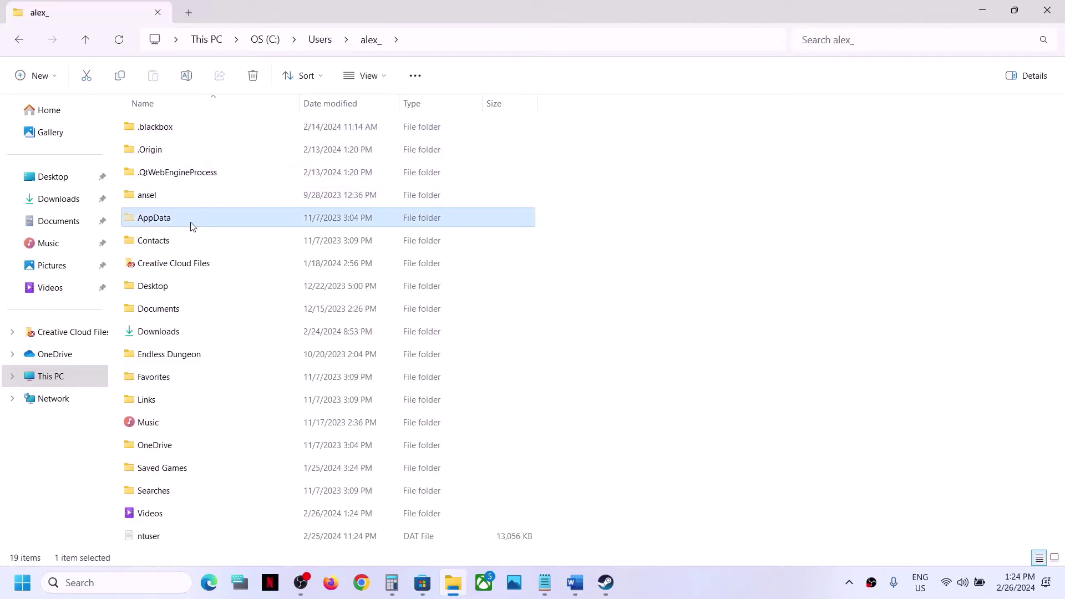
click(385, 79)
mouse_move(370, 334)
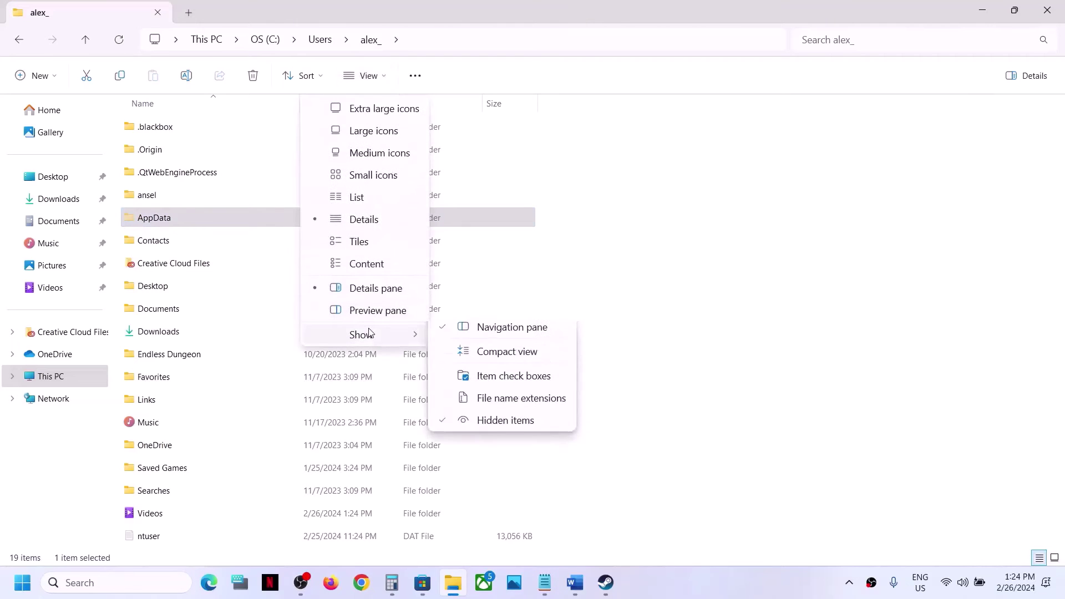
double_click(216, 225)
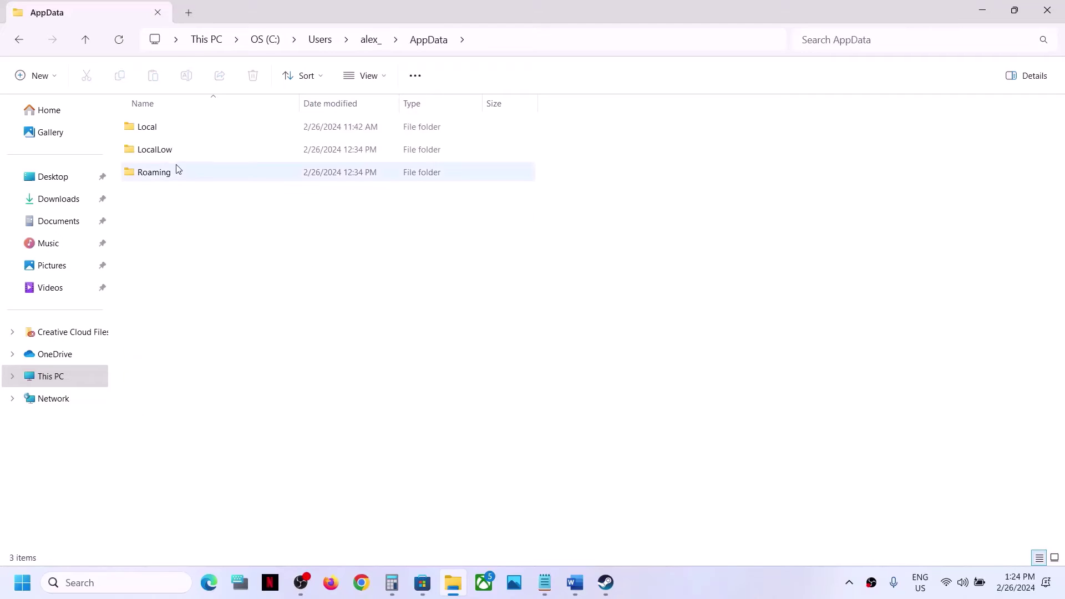
double_click(160, 134)
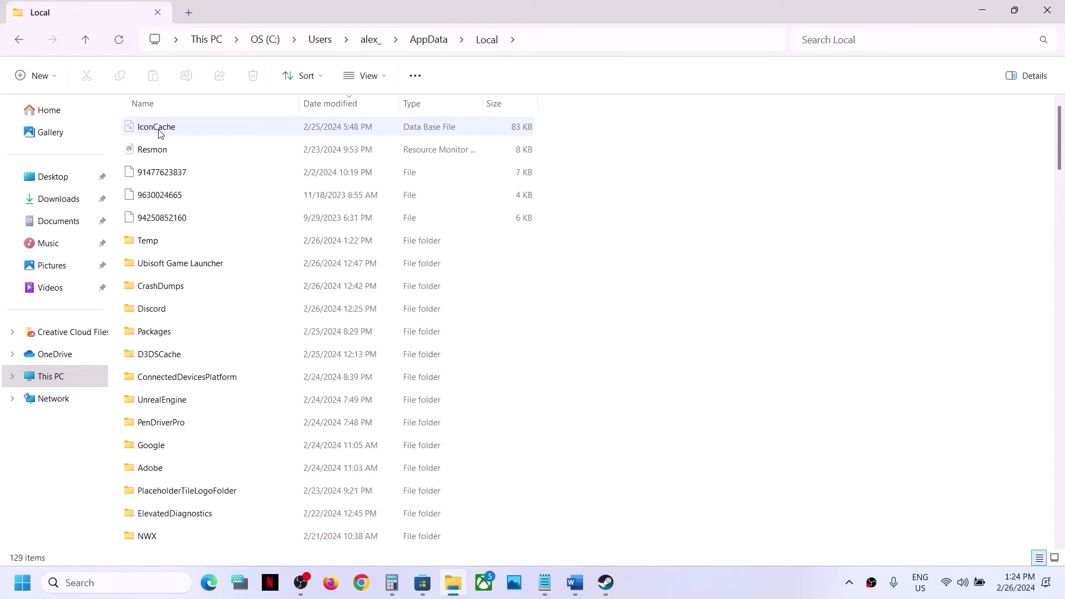
- Look inside PenDriverPro\Saved for the SaveGames folder and return to the Local folder
click(194, 425)
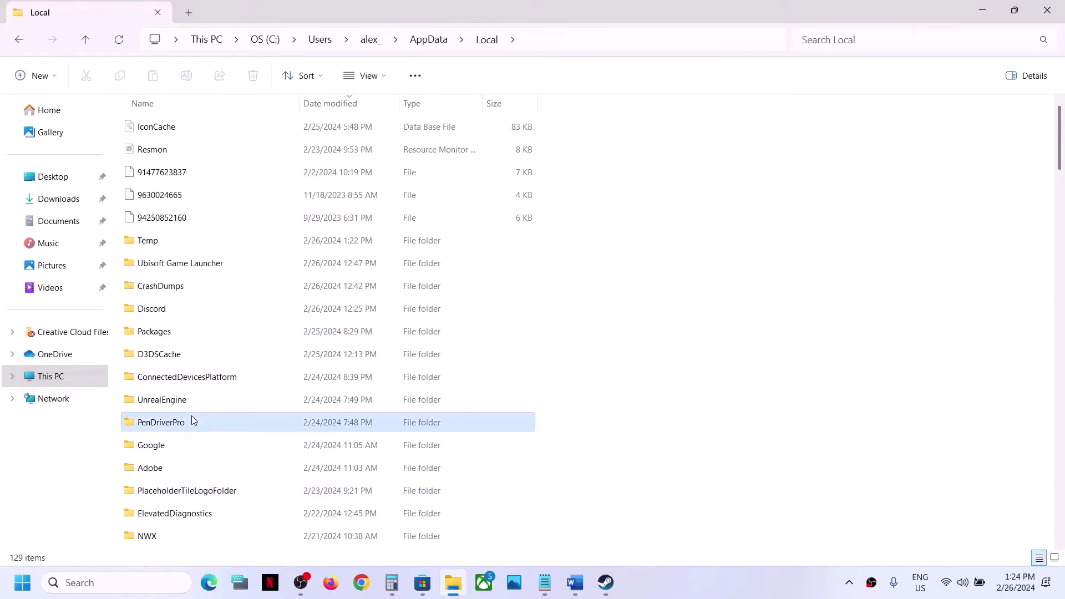
double_click(205, 429)
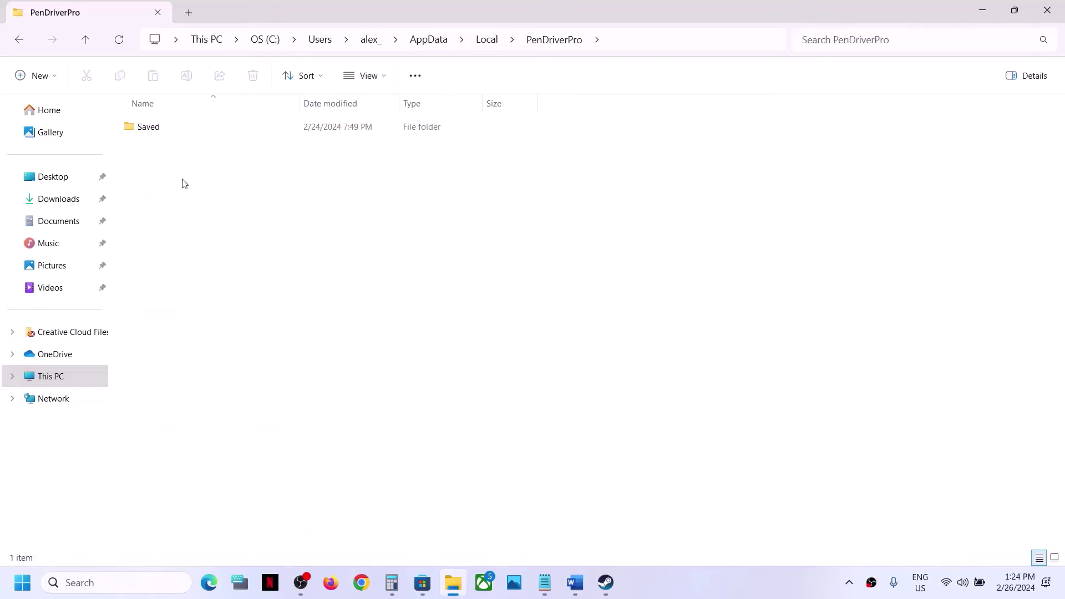
double_click(157, 127)
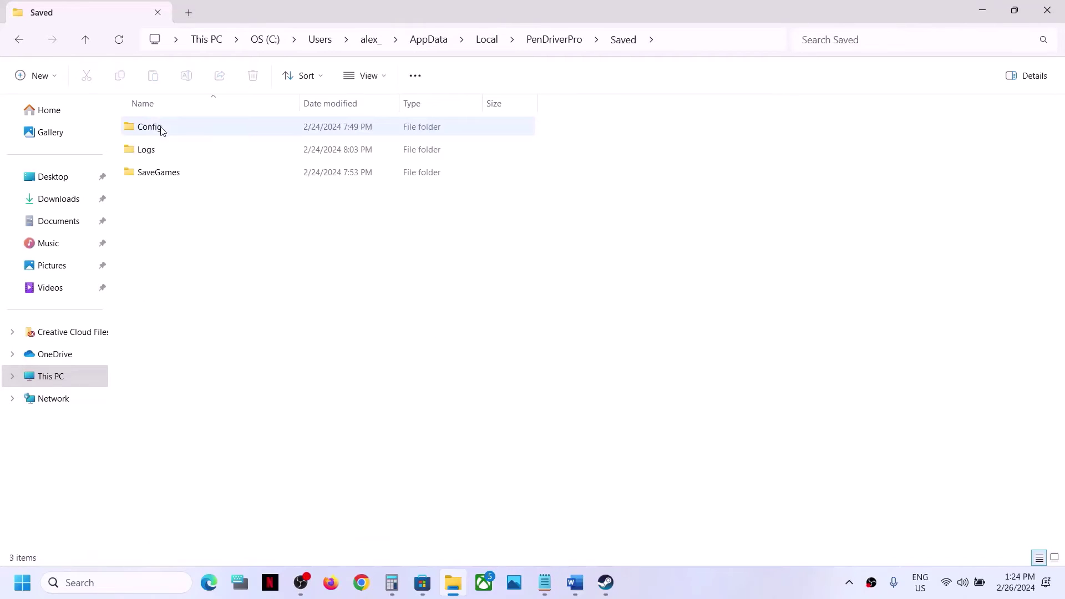
double_click(177, 174)
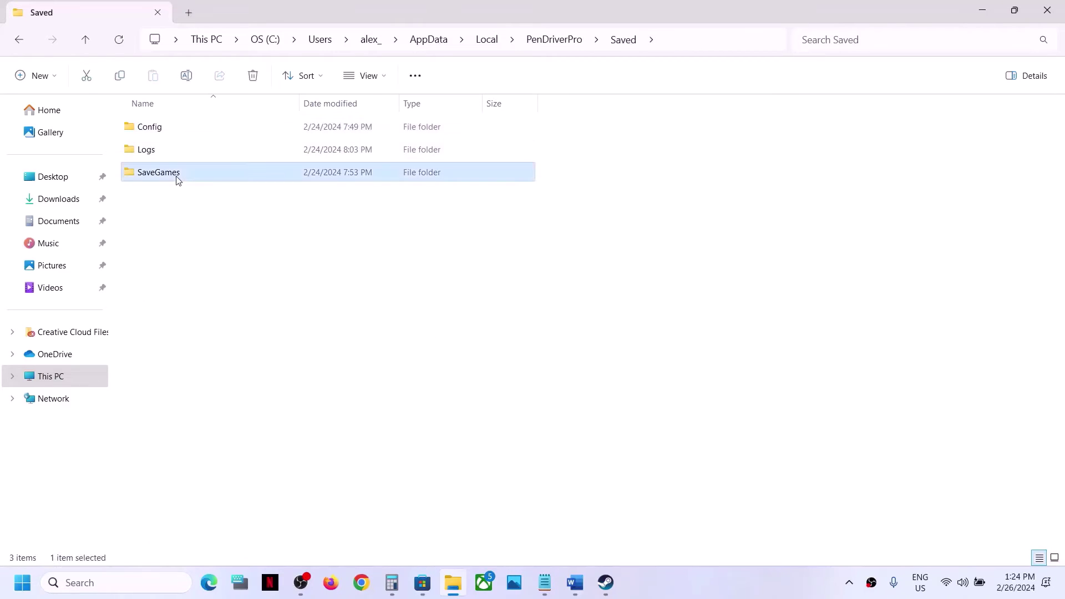
click(85, 38)
click(85, 39)
click(85, 38)
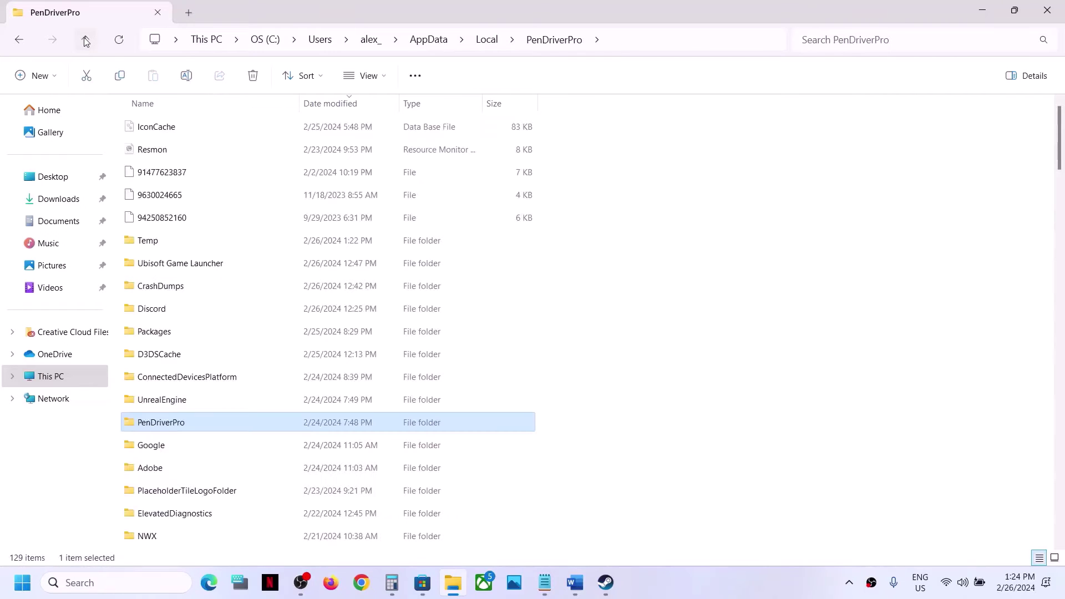
- Rename the PenDriverPro folder in AppData\Local as PenDriverPro.old
right_click(166, 431)
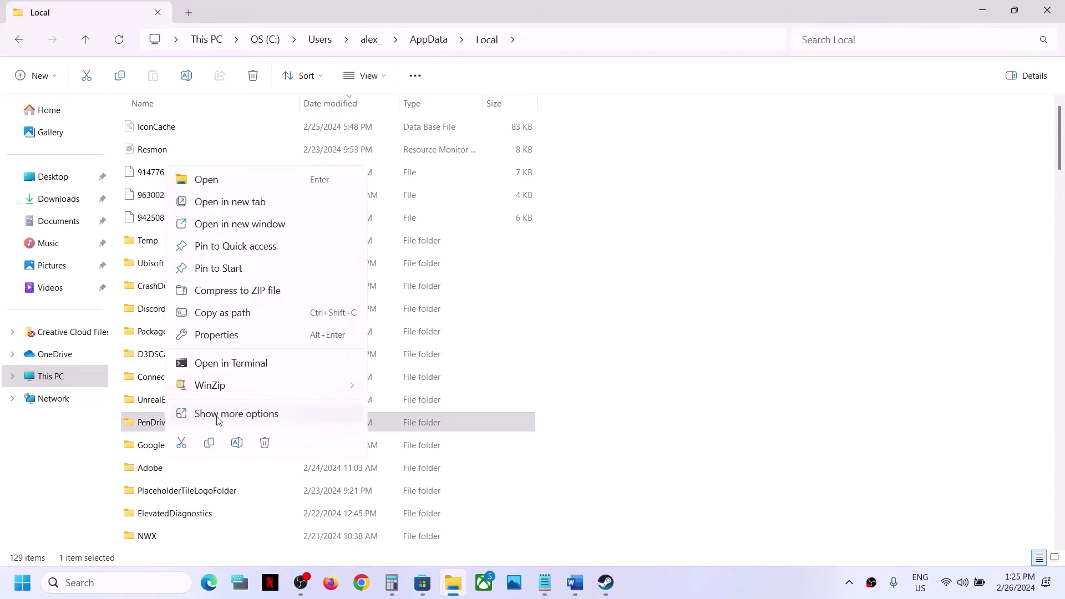
click(236, 444)
click(195, 421)
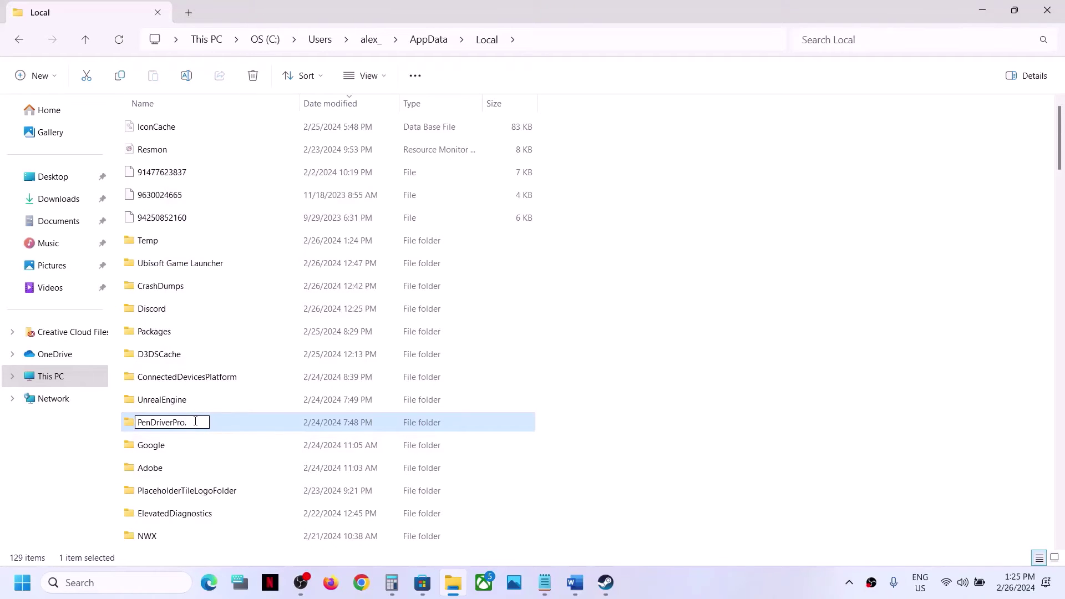
text(.old)
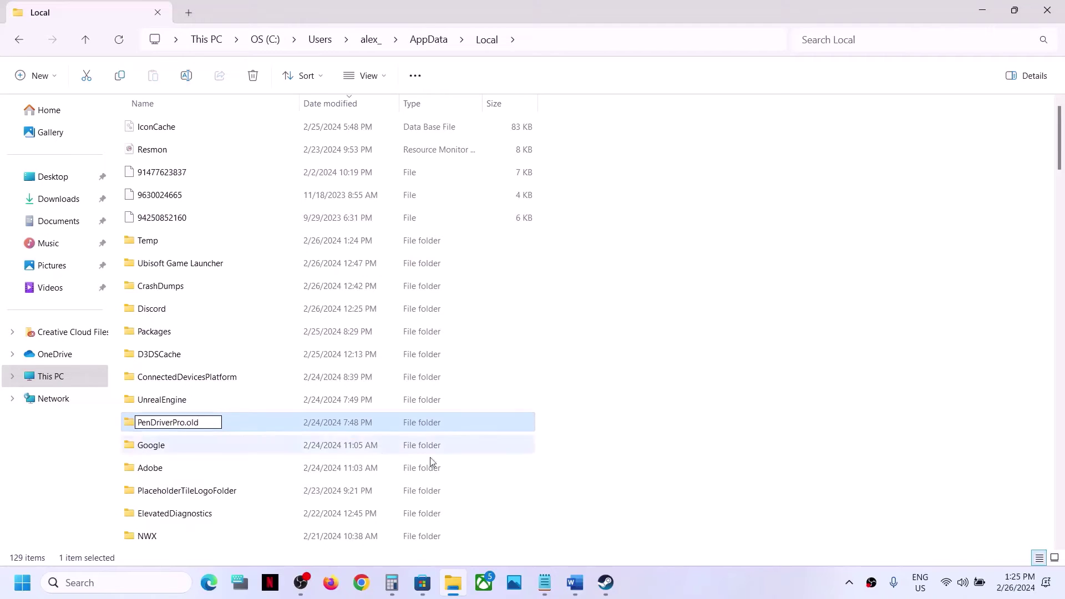
key(Return)
click(493, 485)
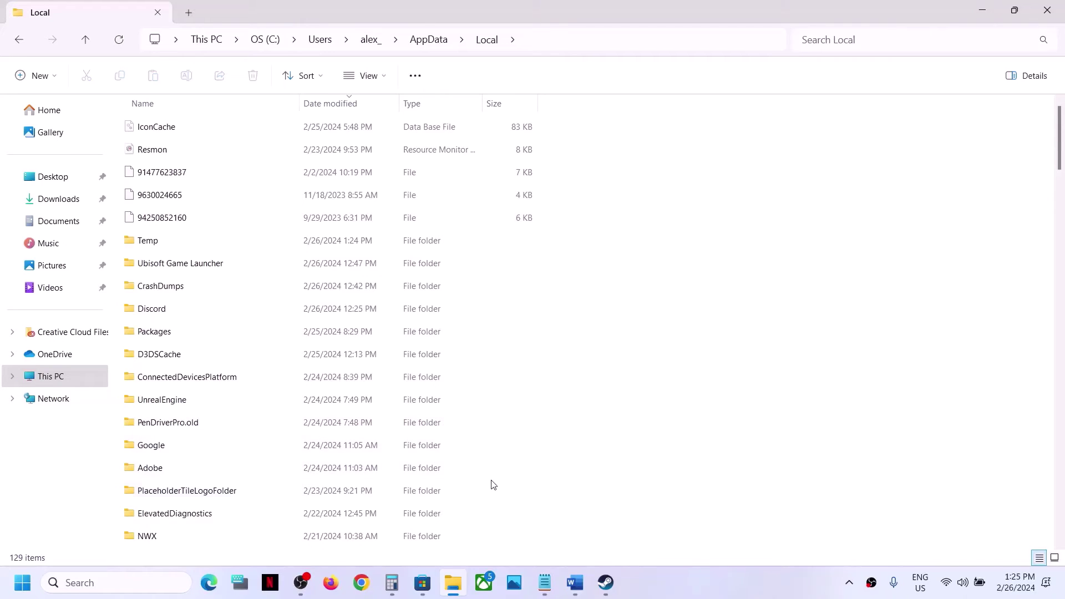
- Recheck the lost-progress warning in the Word notes and bring up the delete option for the PenDriverPro.old folder
click(197, 421)
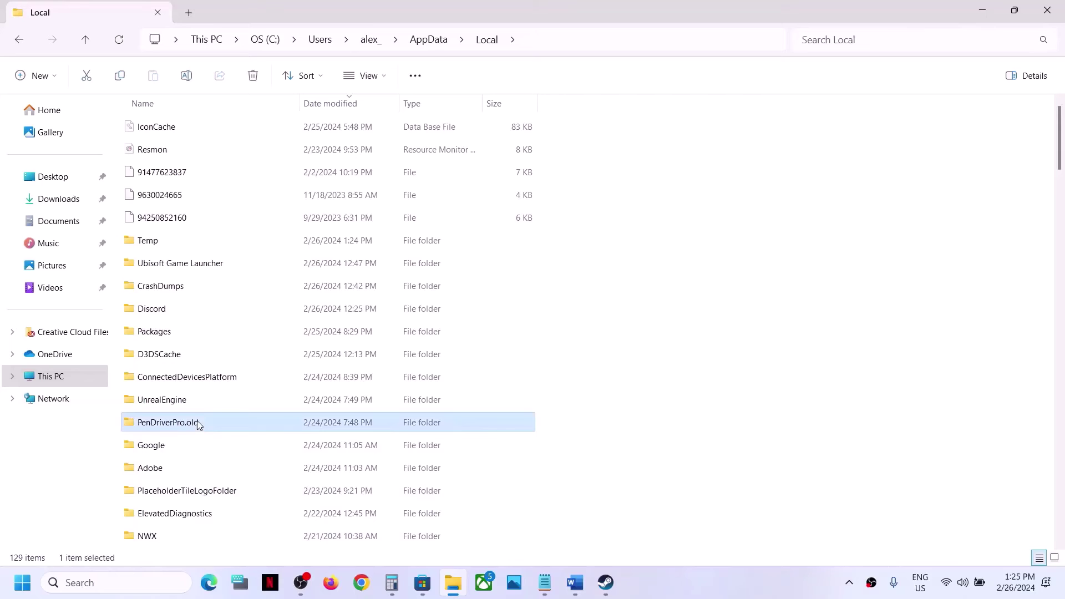
click(575, 582)
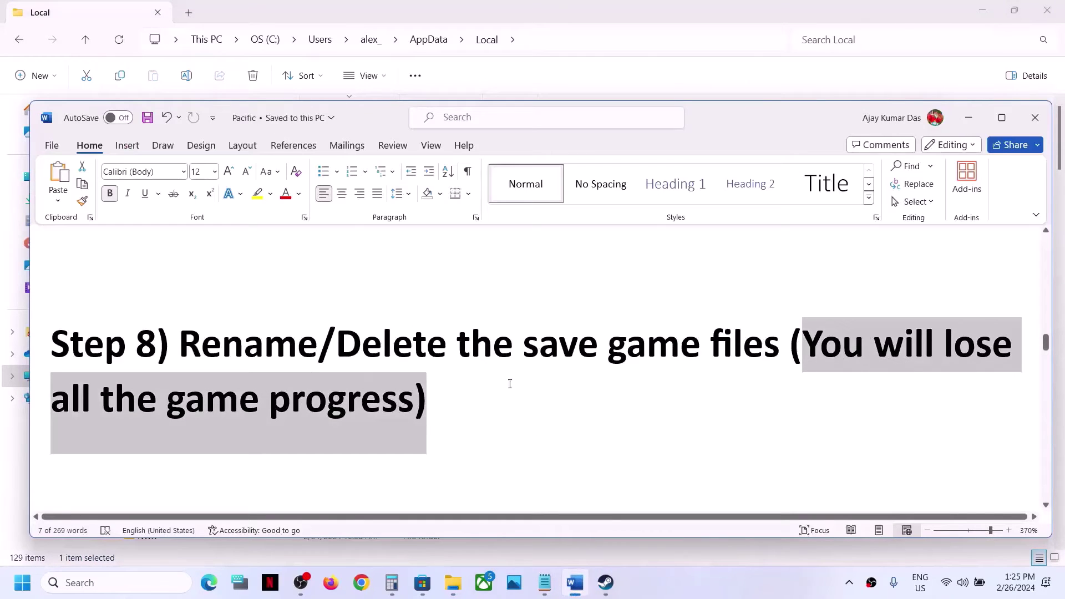
click(968, 118)
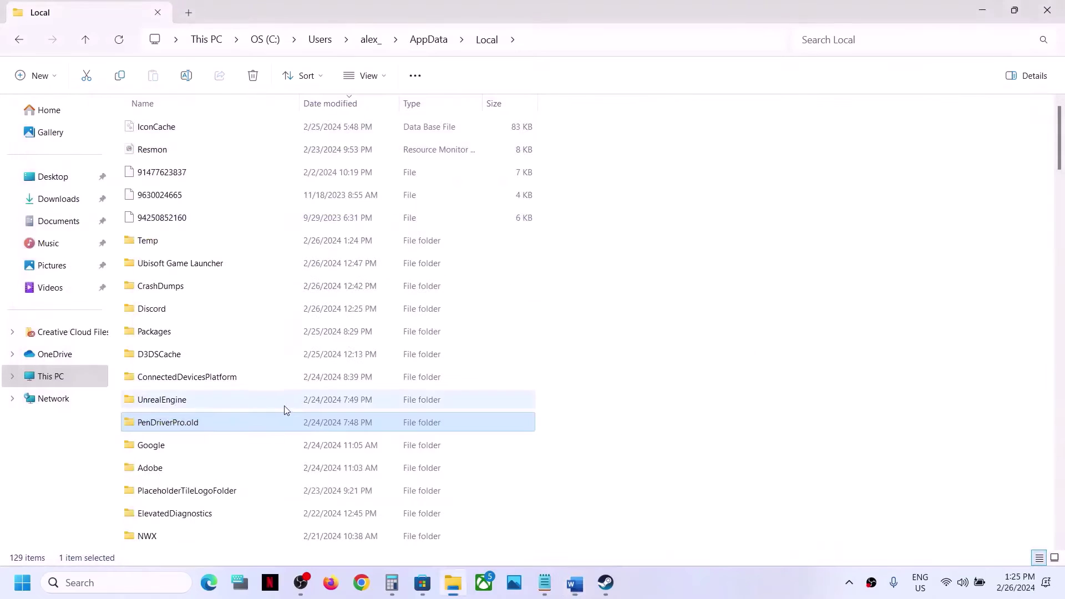
right_click(216, 431)
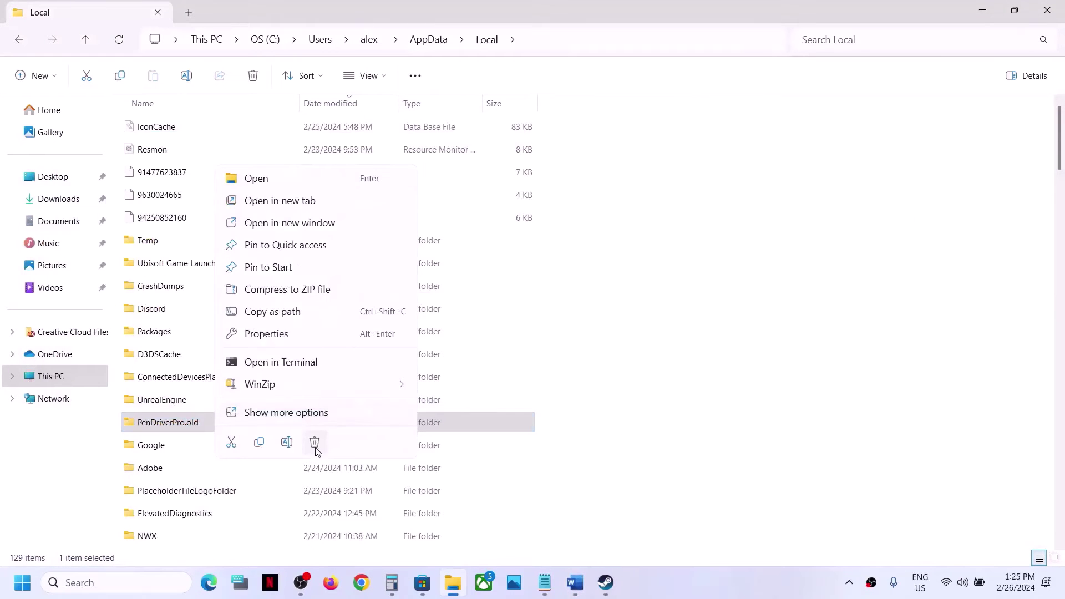
- View Pacific Drive in Steam, and read Step 9 on clean graphics driver installation with its NVIDIA and AMD links in the Word notes
click(605, 582)
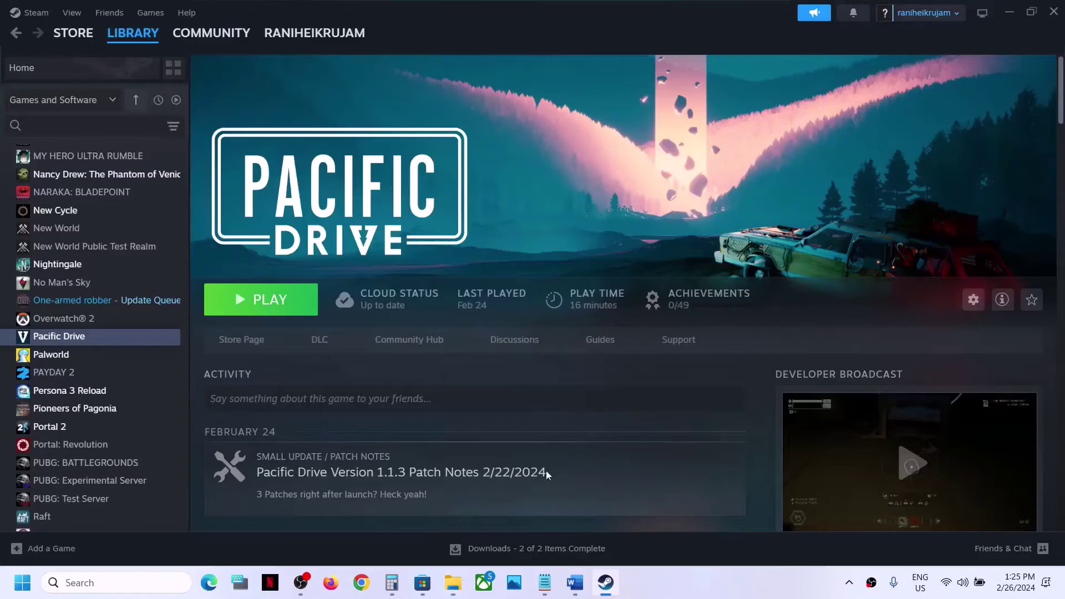
click(581, 592)
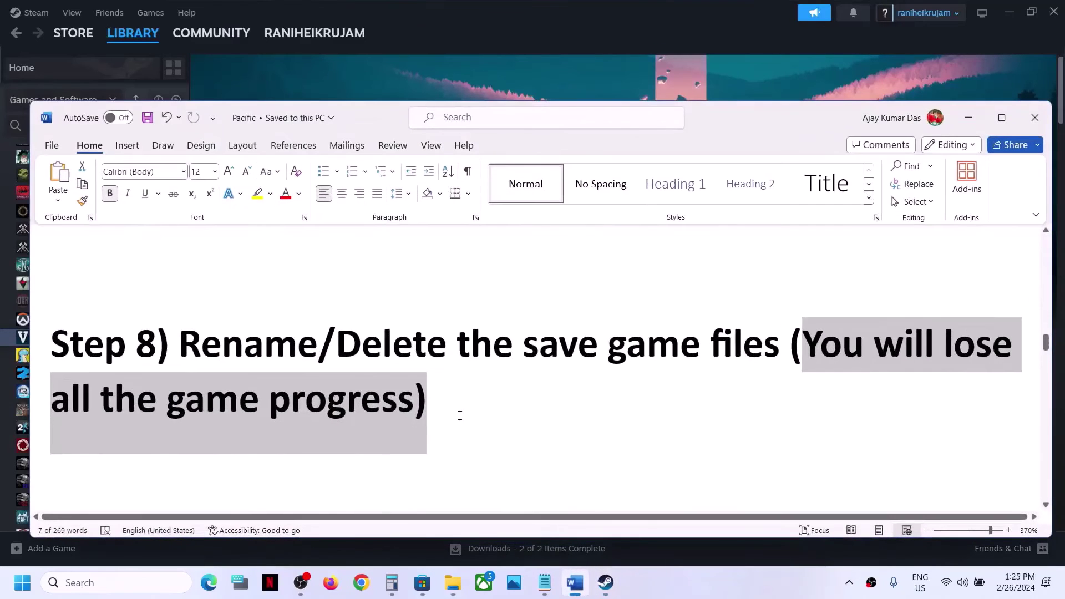
scroll(248, 368, down, 3)
drag(205, 351, 859, 352)
scroll(300, 319, down, 2)
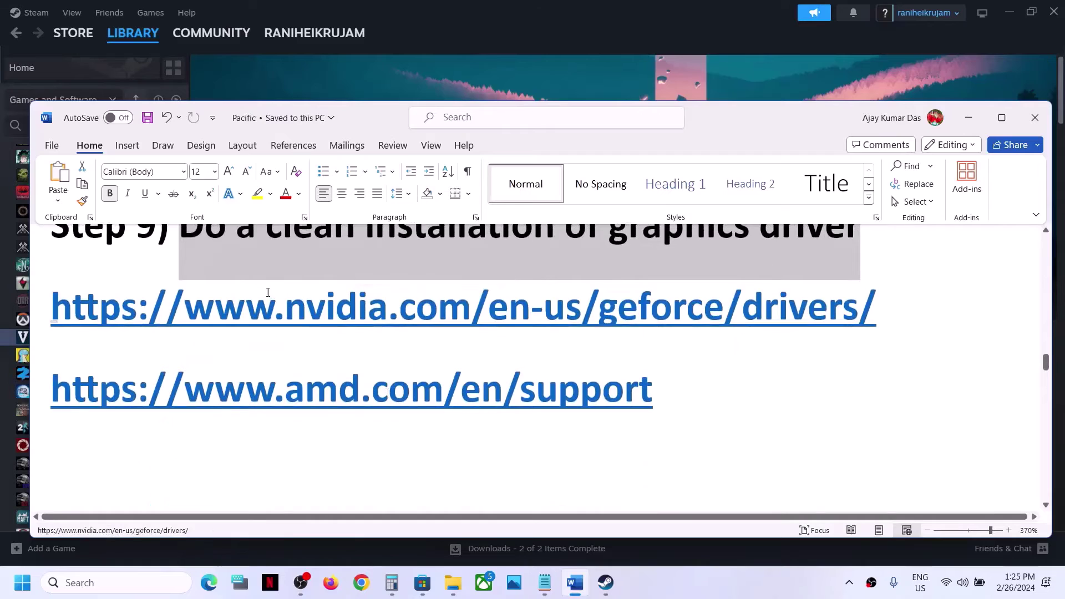
drag(276, 308, 529, 307)
drag(283, 389, 443, 388)
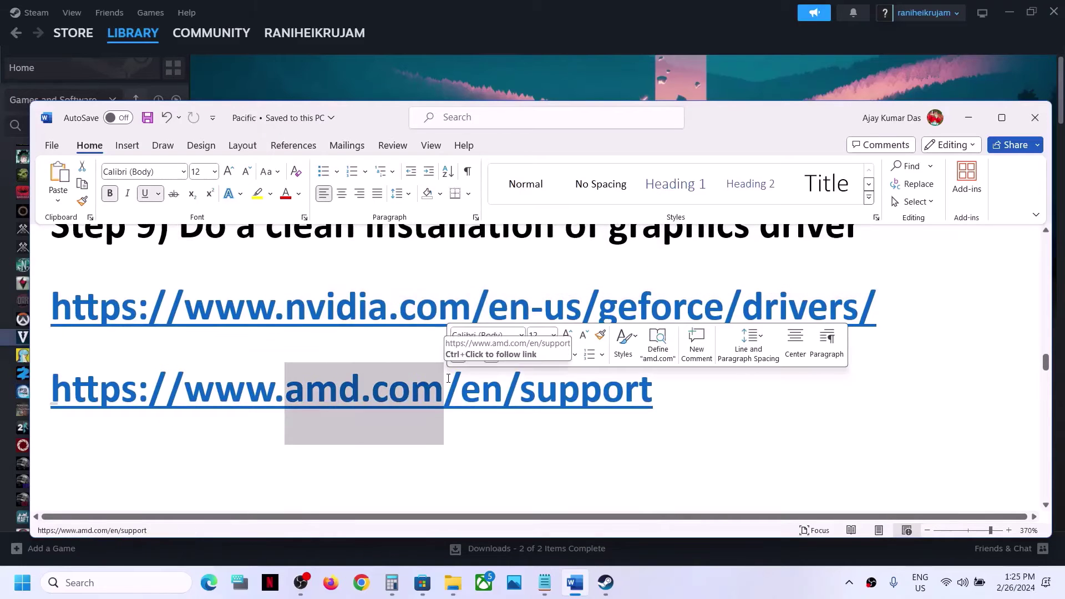
scroll(447, 375, up, 2)
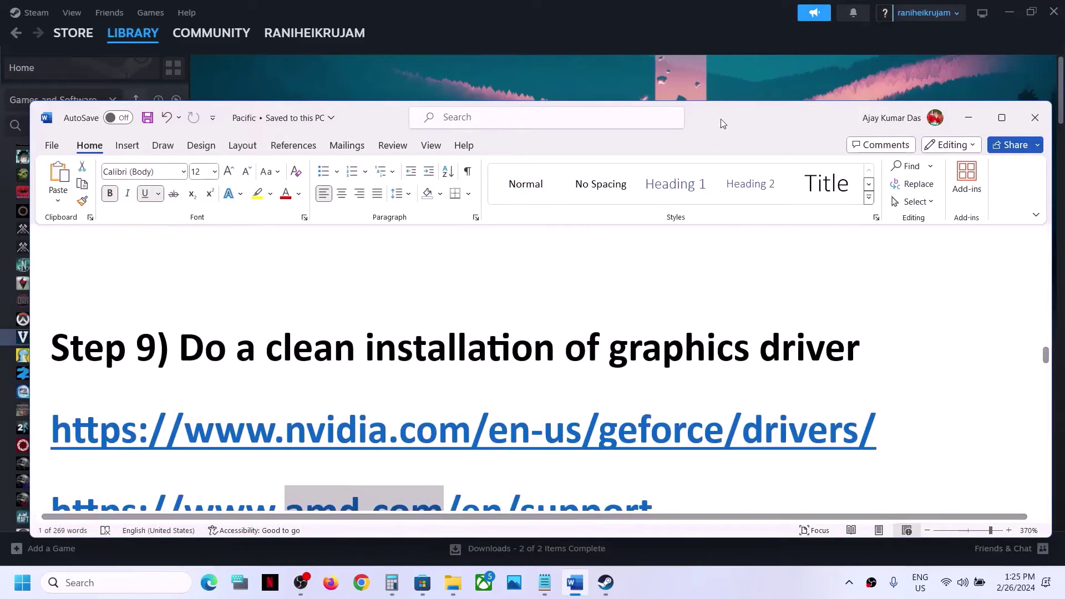
- In NVIDIA's manual driver search in Chrome, choose GeForce, GeForce RTX 30 Series (Notebooks) and GeForce RTX 3050 Laptop GPU
click(686, 52)
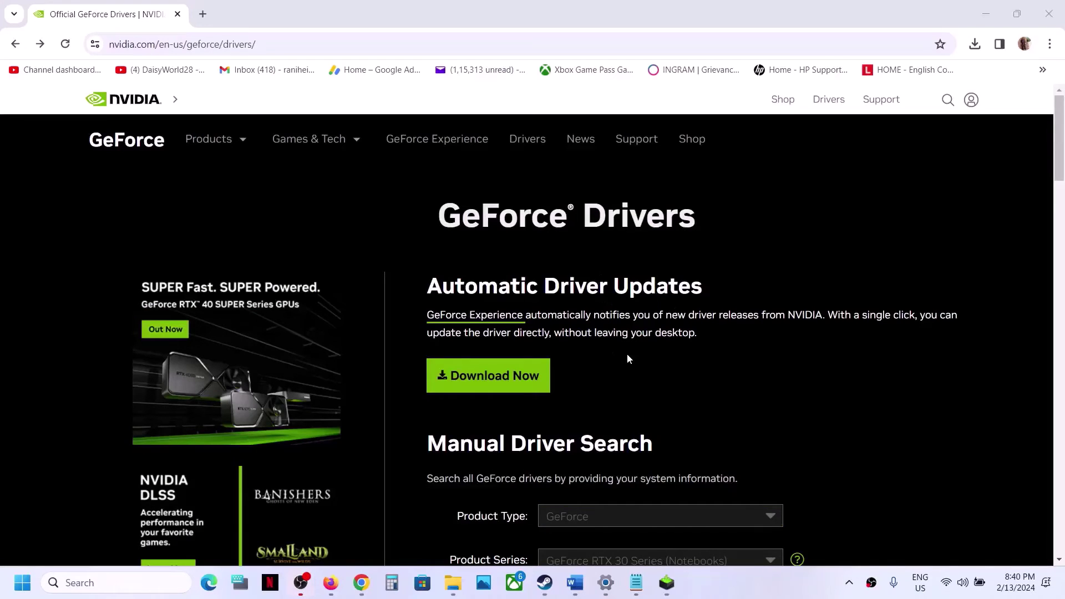
scroll(627, 358, down, 4)
click(605, 313)
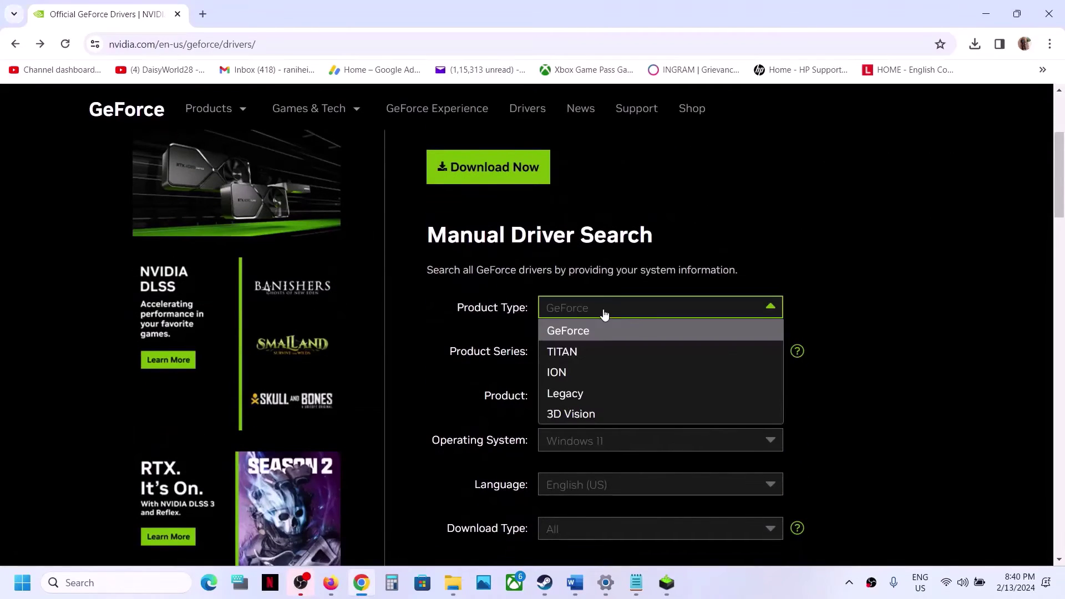
click(604, 332)
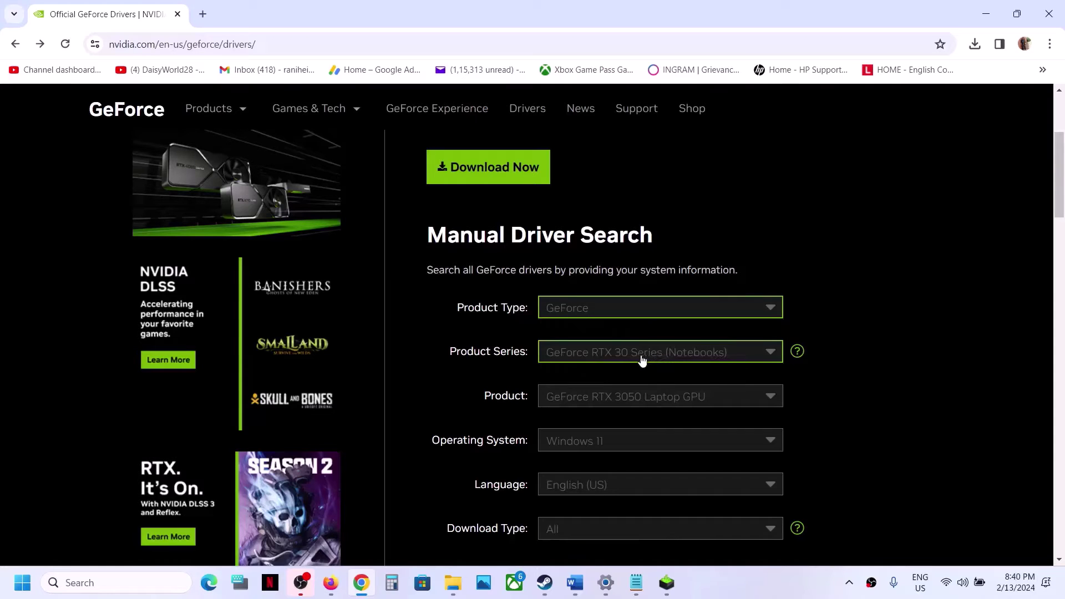
click(640, 356)
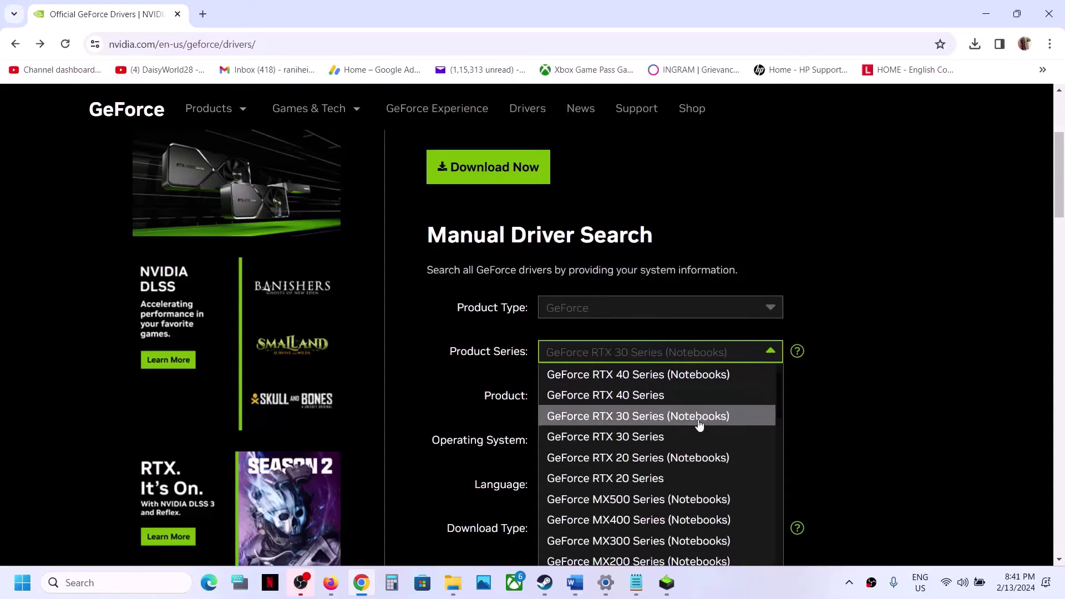
click(690, 421)
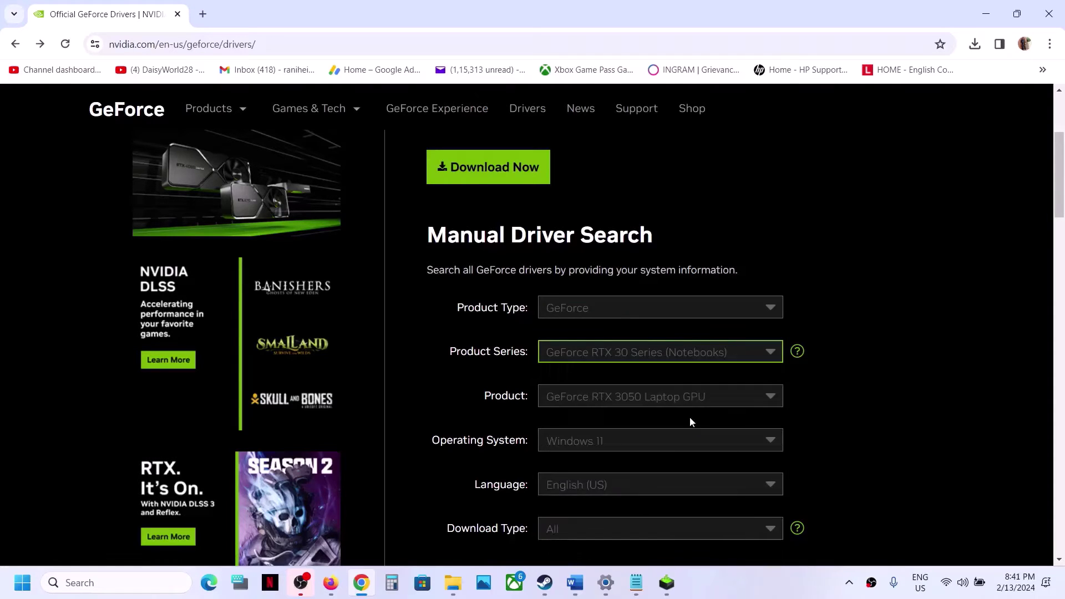
click(641, 406)
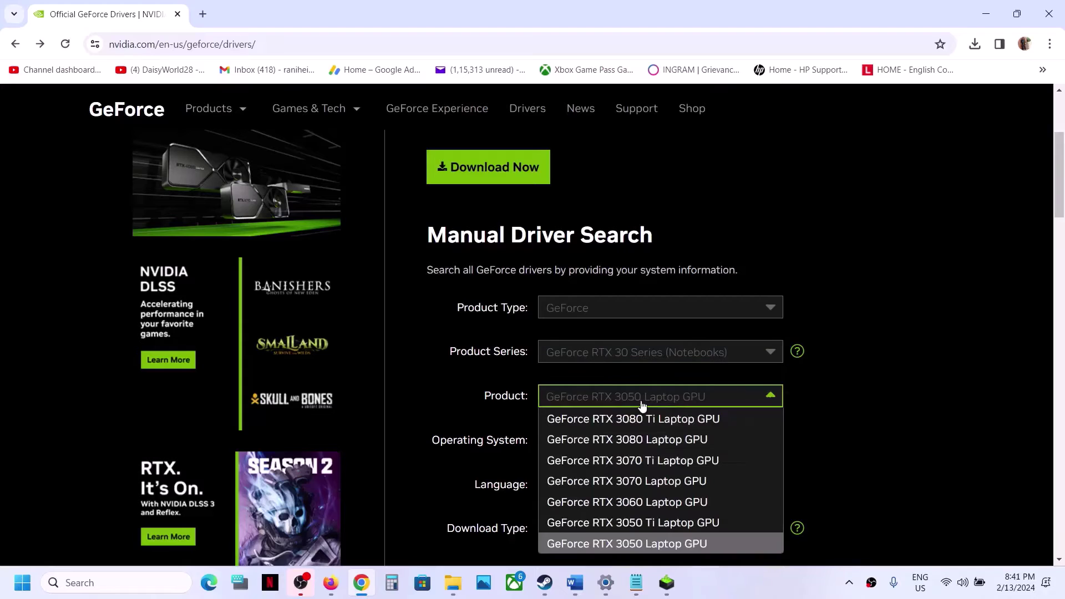
click(663, 549)
- Set the operating system to Windows 11 and run the driver search
scroll(591, 376, down, 2)
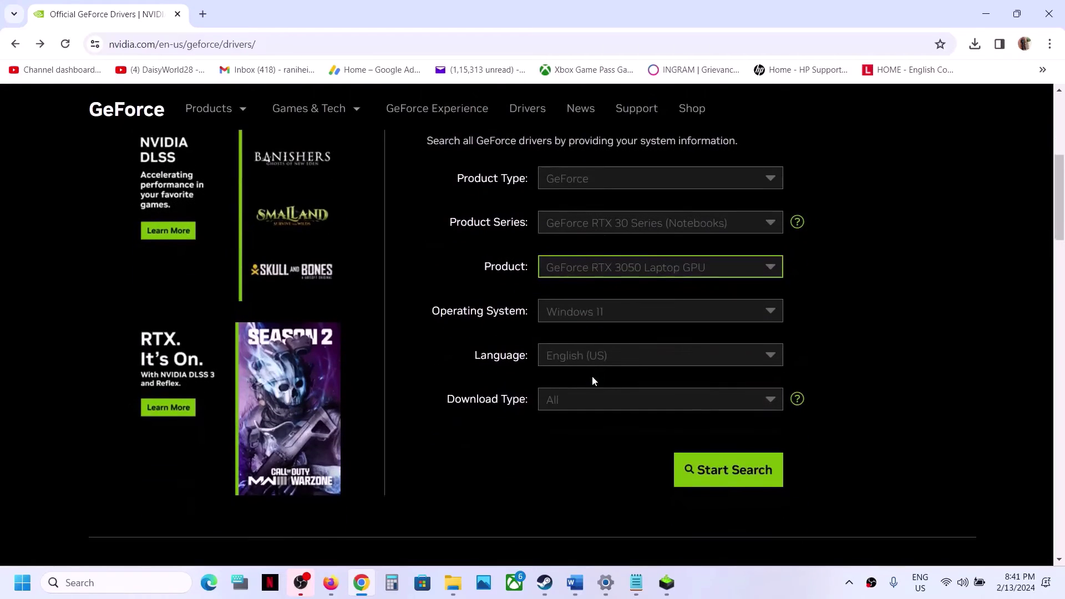
click(617, 312)
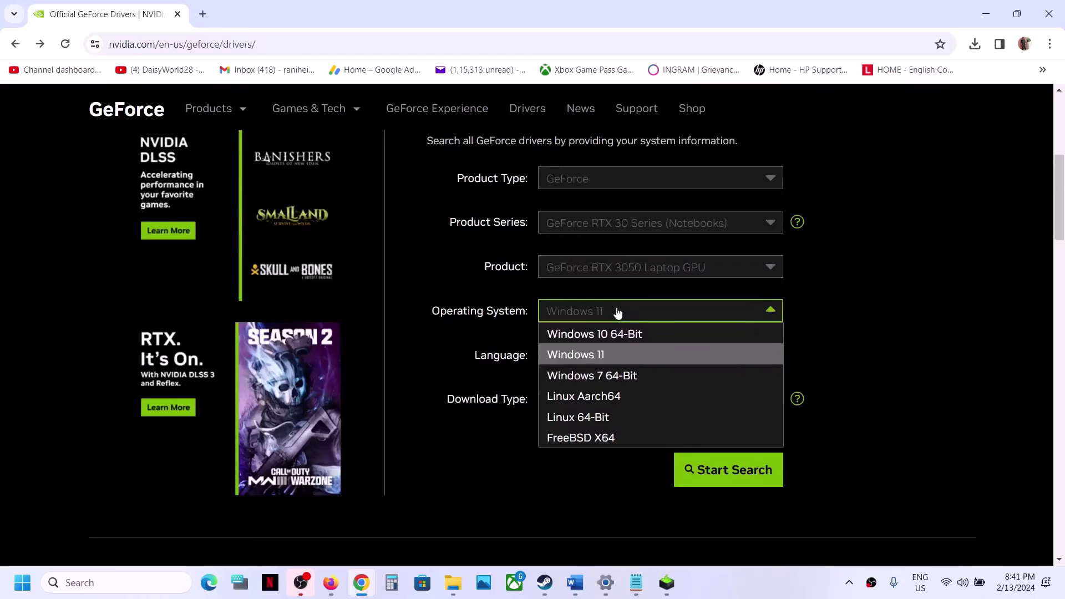
click(614, 356)
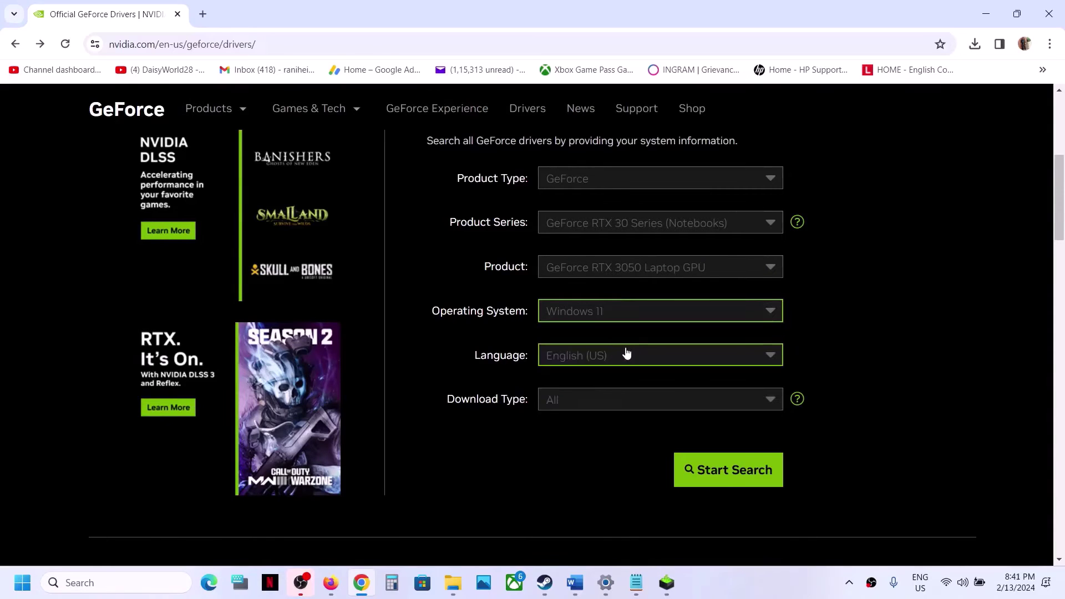
click(709, 476)
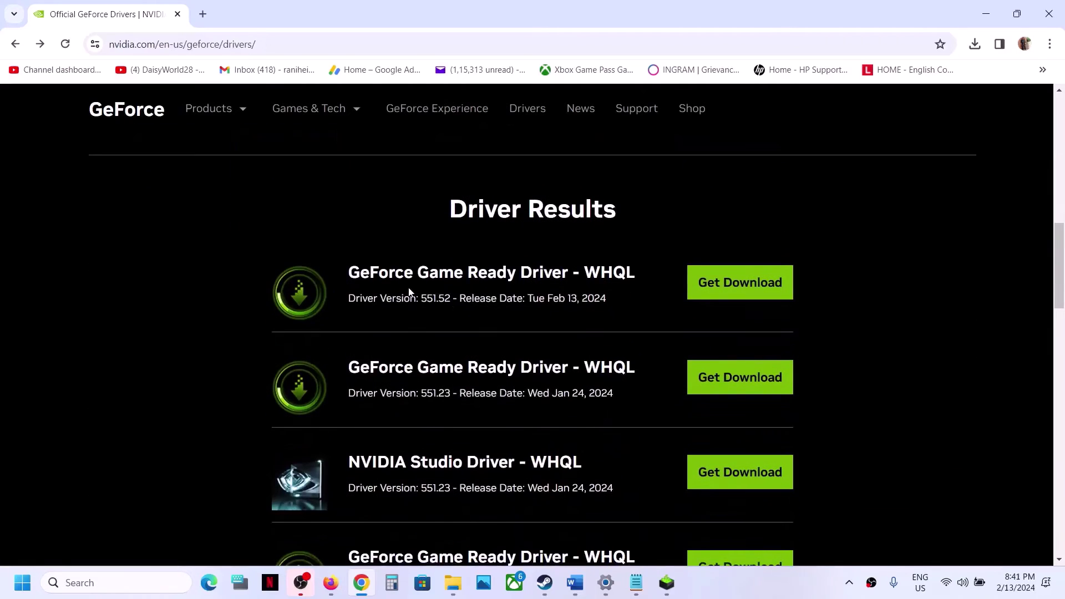
- Check the name and version of the Game Ready Driver 551.52 in the results and download it
drag(344, 273, 564, 273)
drag(338, 302, 424, 300)
click(453, 300)
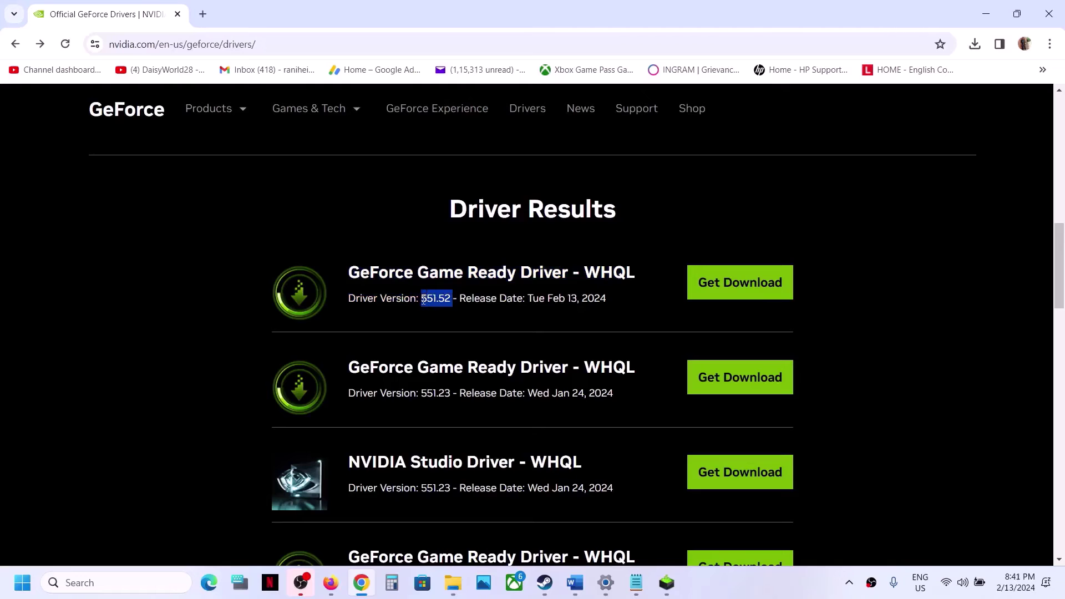
click(714, 280)
scroll(699, 240, down, 1)
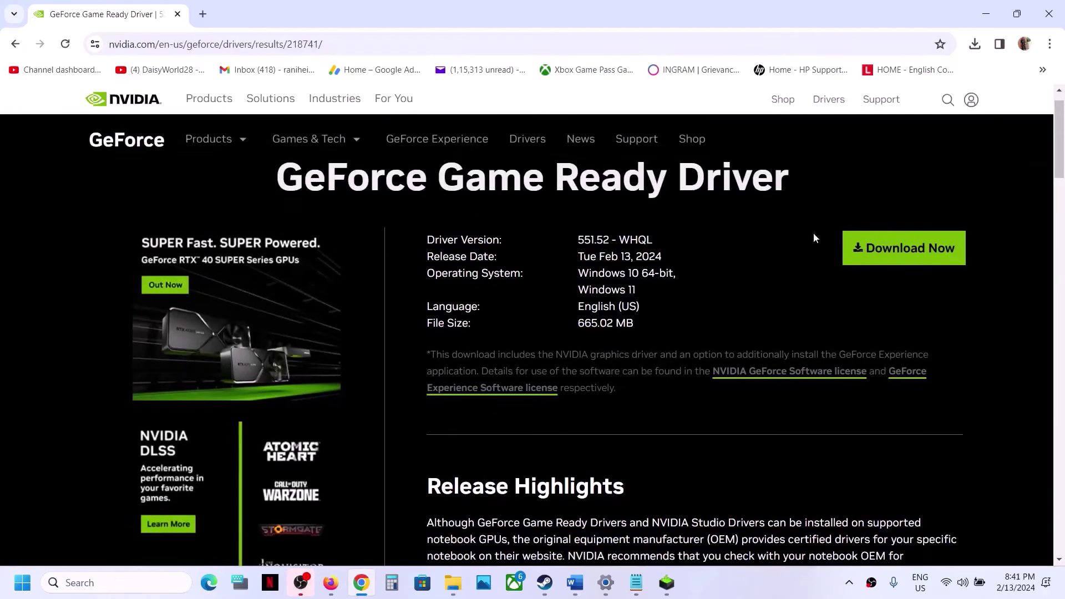
click(916, 244)
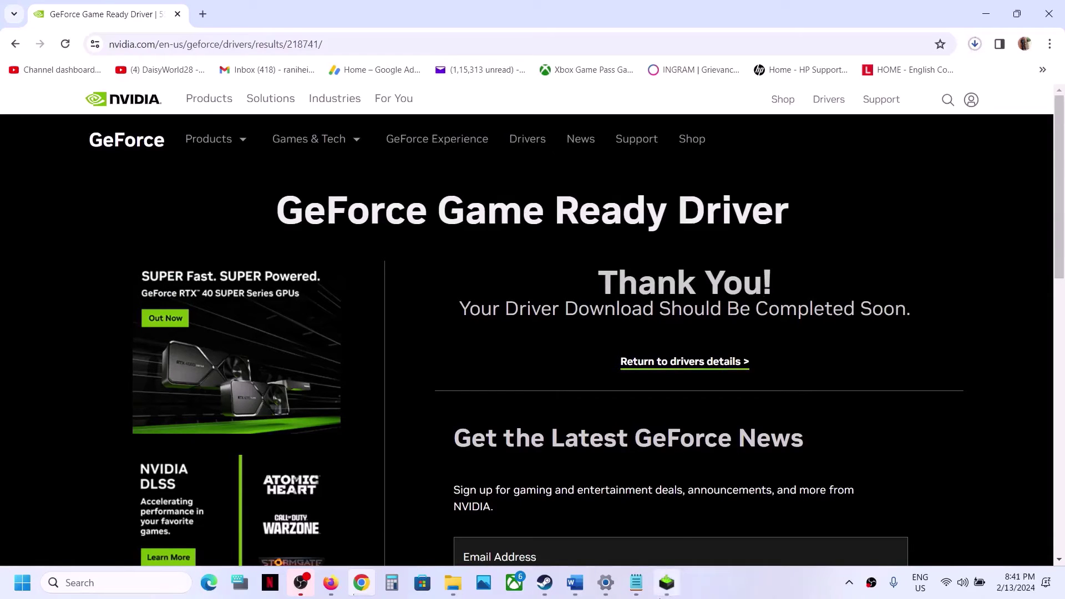
- In the NVIDIA Installer, accept the license, choose Custom (Advanced) with a clean installation, and proceed with the install
click(666, 589)
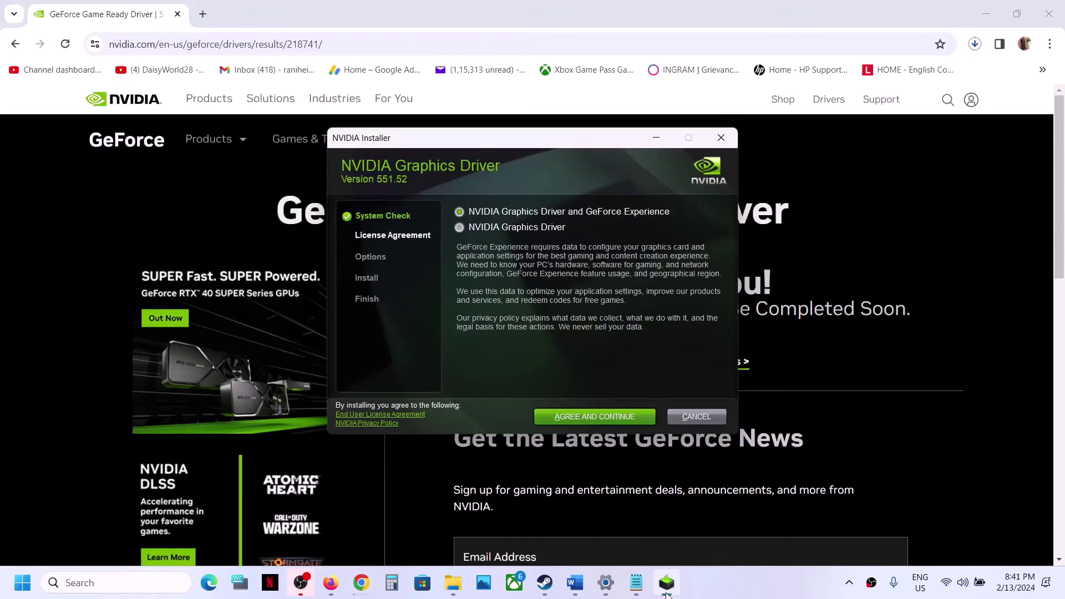
click(609, 418)
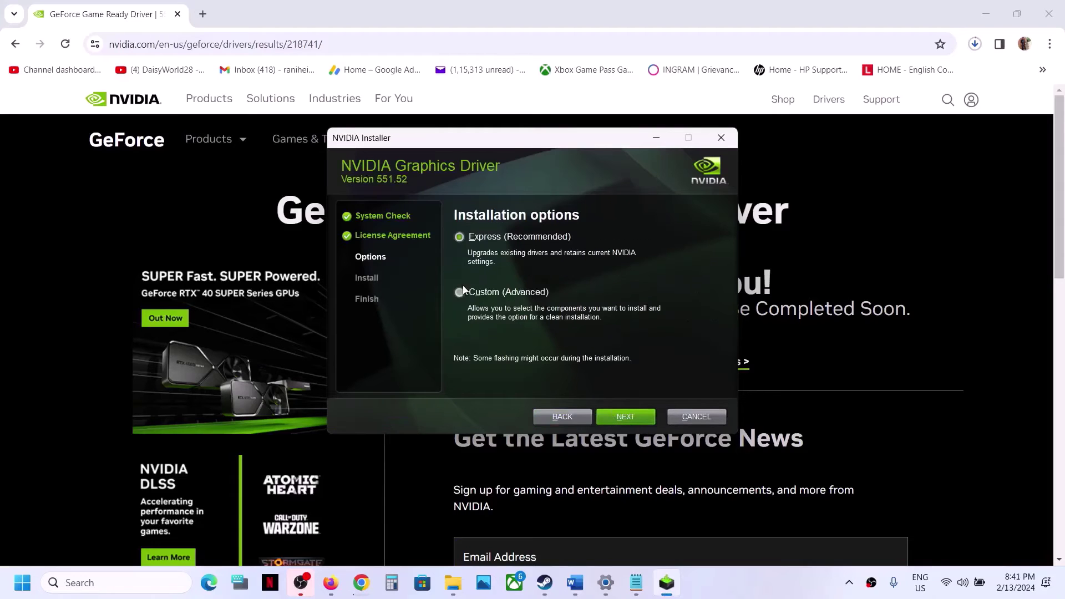
click(459, 291)
click(631, 421)
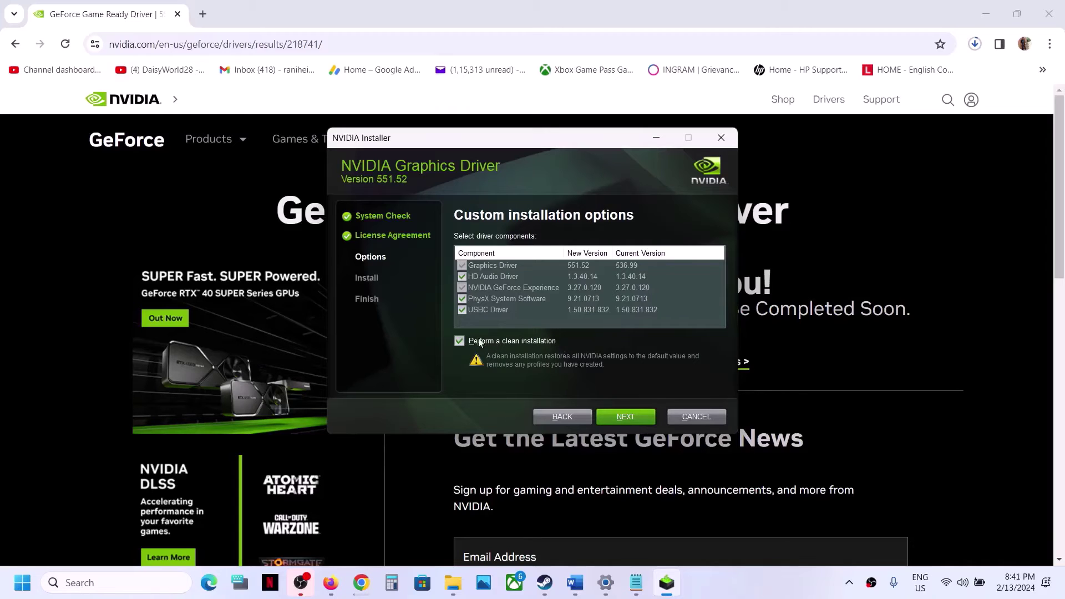
click(624, 419)
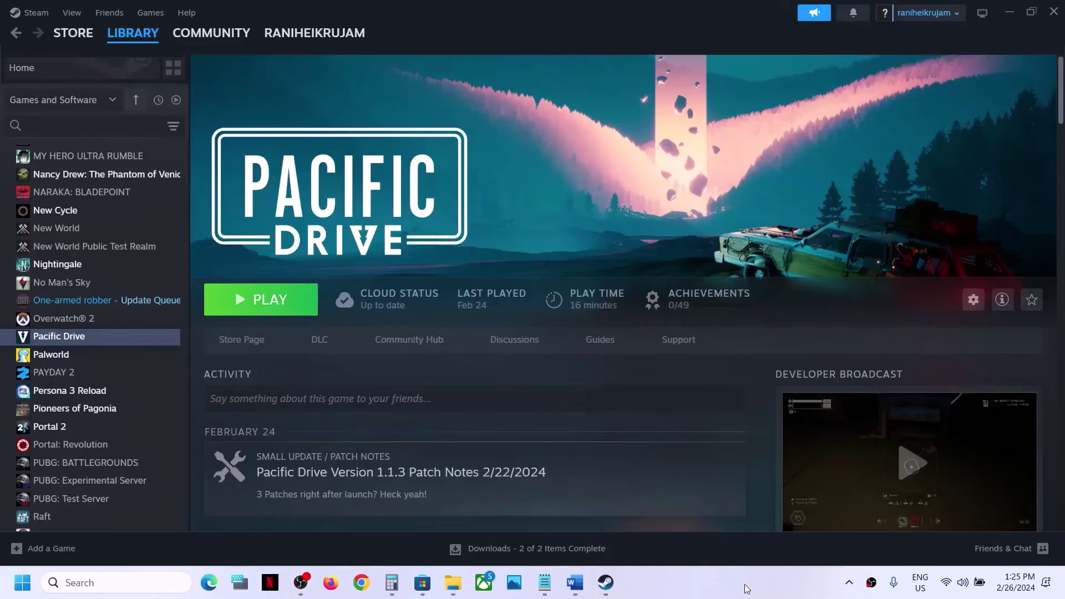
- Read Step 10 in the Word notes about running the game on the dedicated graphics card of dual-GPU laptops
click(574, 583)
scroll(452, 442, down, 5)
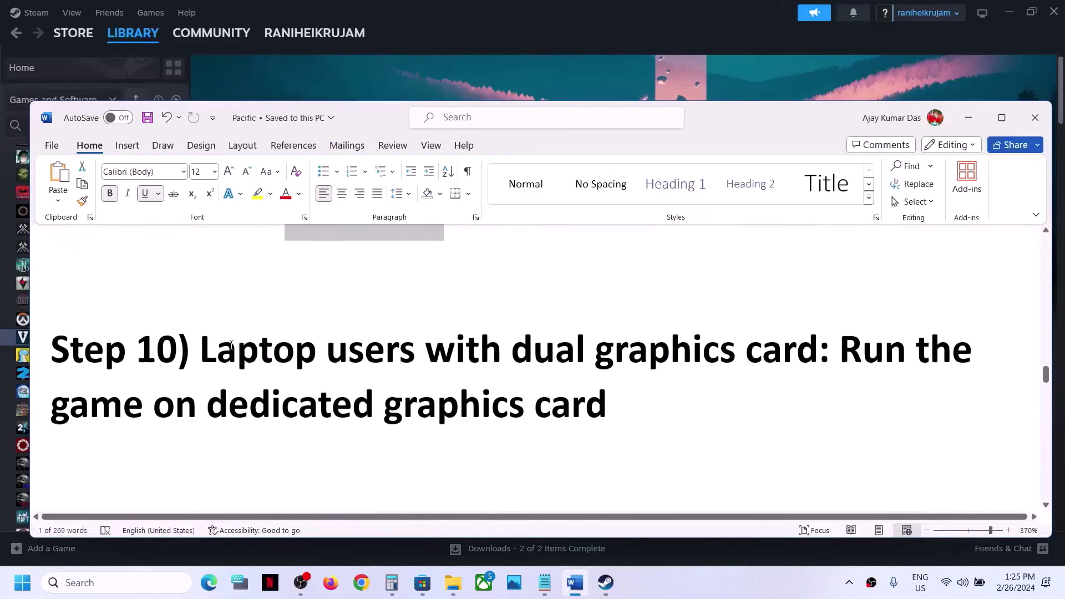
drag(200, 349, 675, 387)
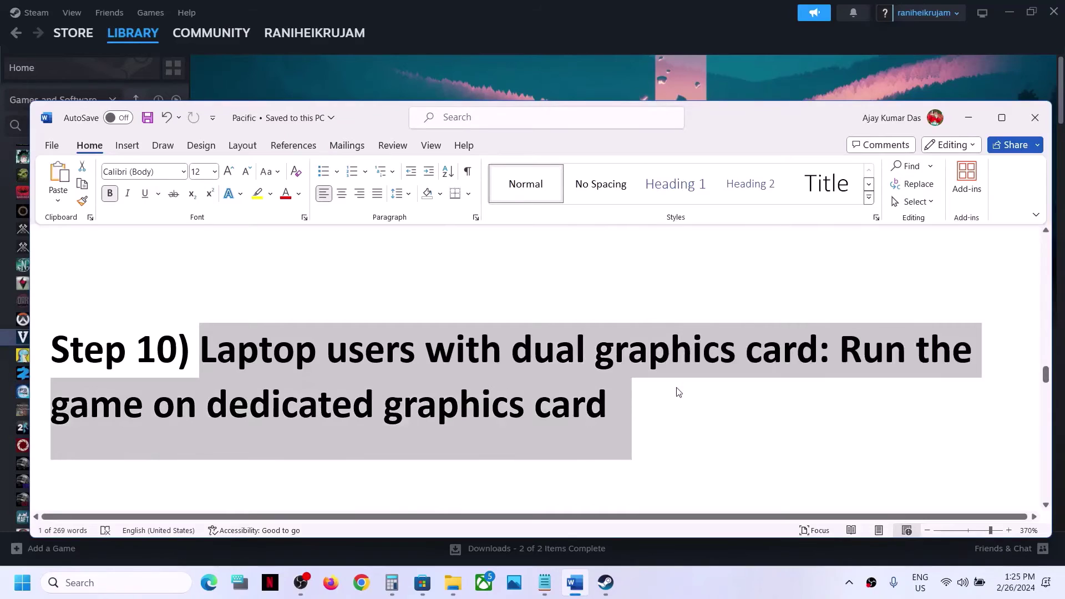
click(595, 348)
triple_click(671, 349)
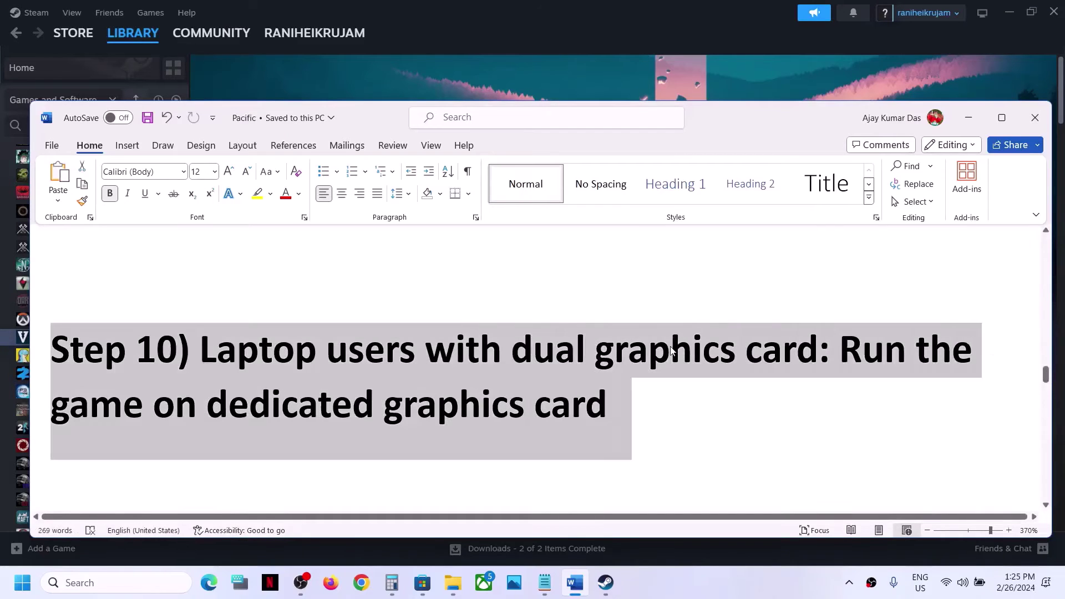
click(578, 423)
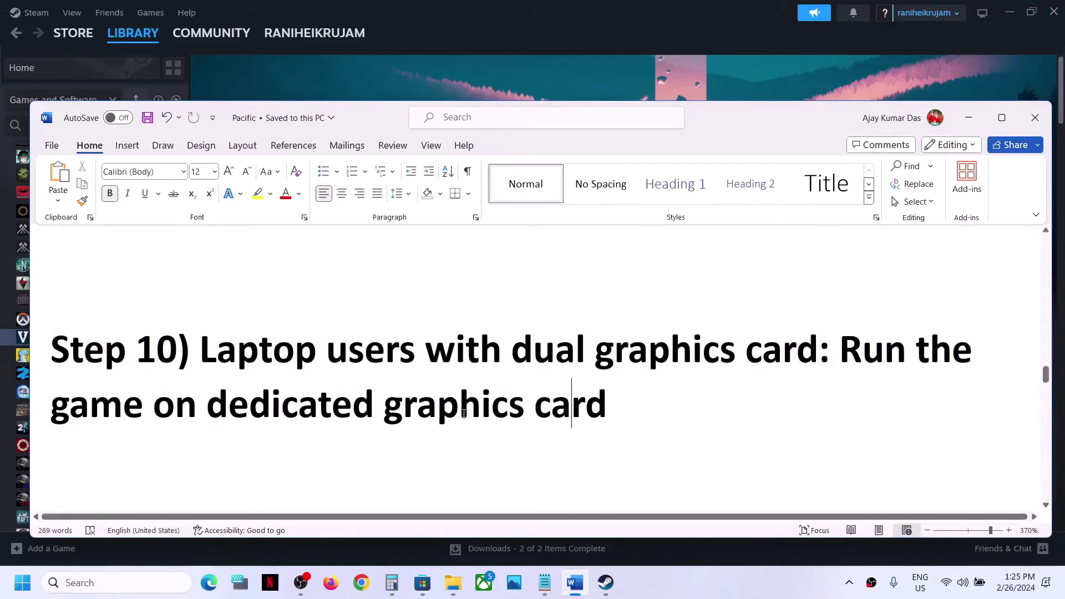
double_click(463, 417)
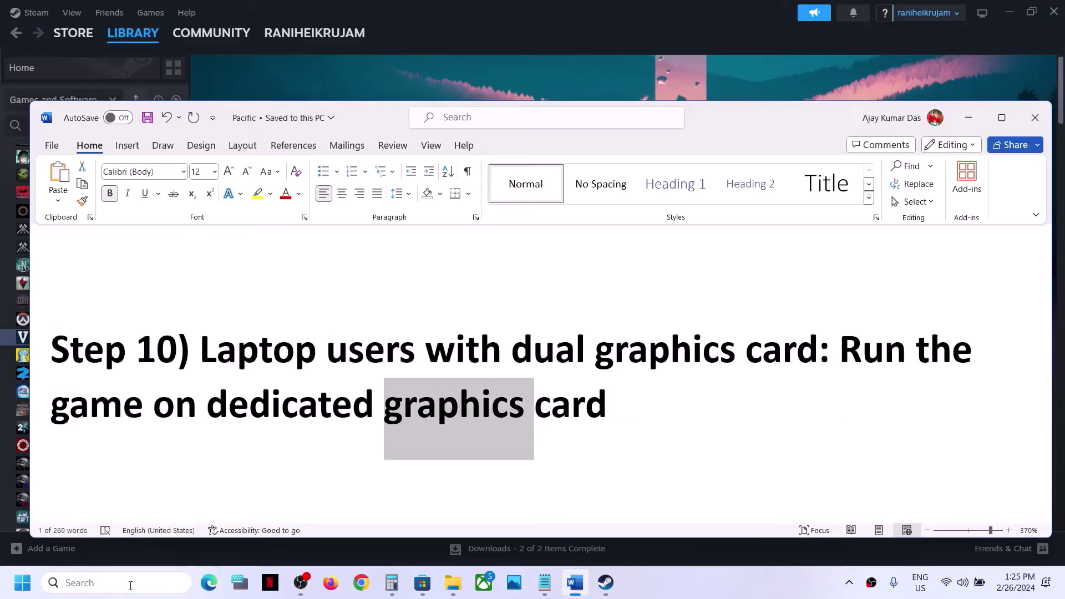
- Search Windows for "graphics settings" and open the Graphics settings page
click(168, 579)
text(graphics settings)
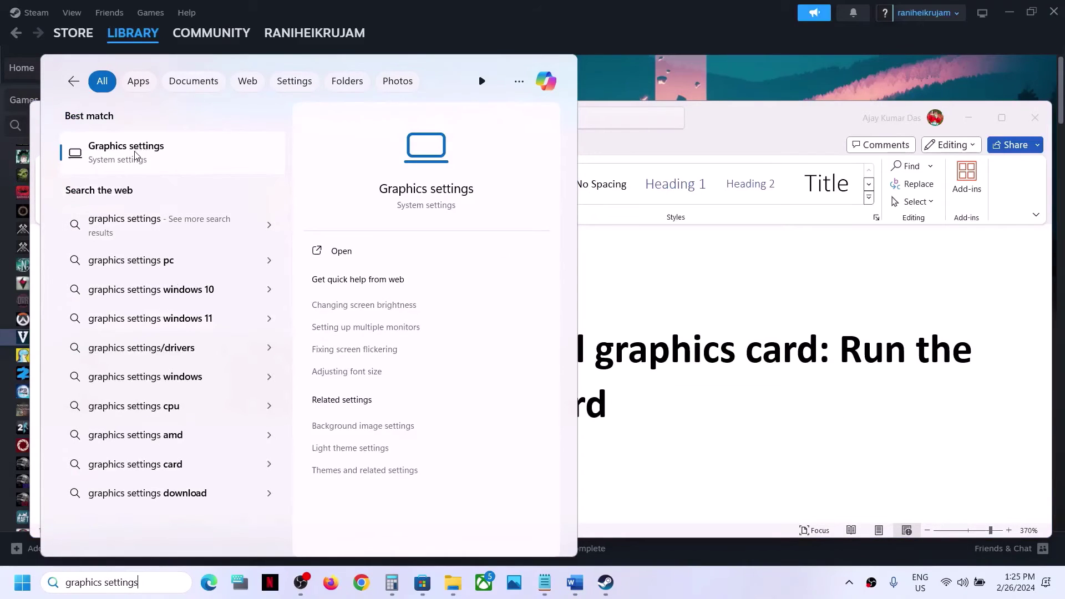
click(136, 155)
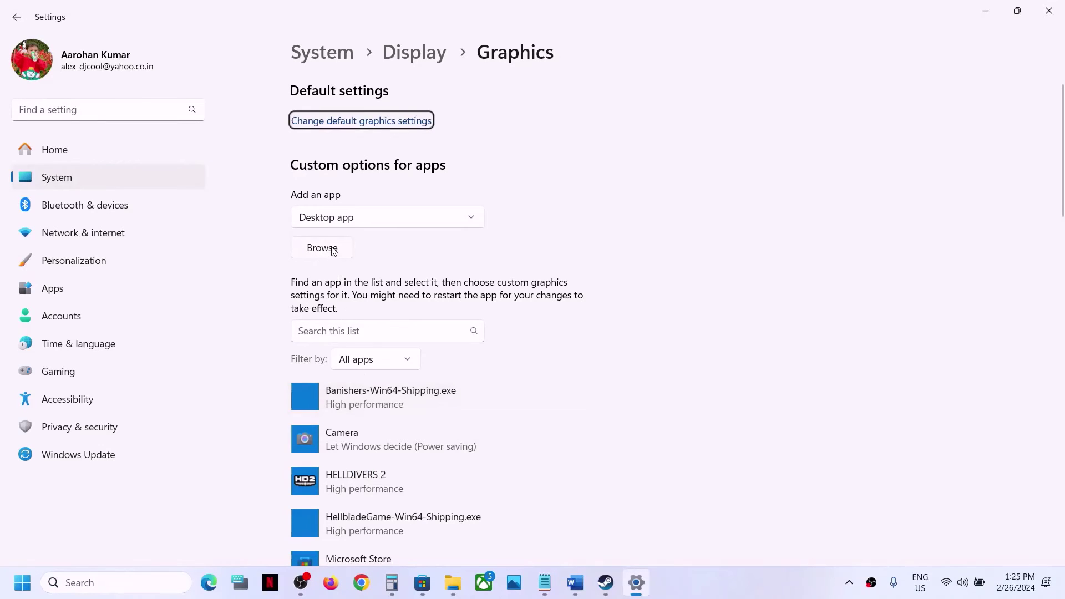
- Add the PenDriverPro application from C:\Program Files (x86)\Steam\steamapps\common\Pacific Drive as a desktop app with custom graphics options
click(332, 249)
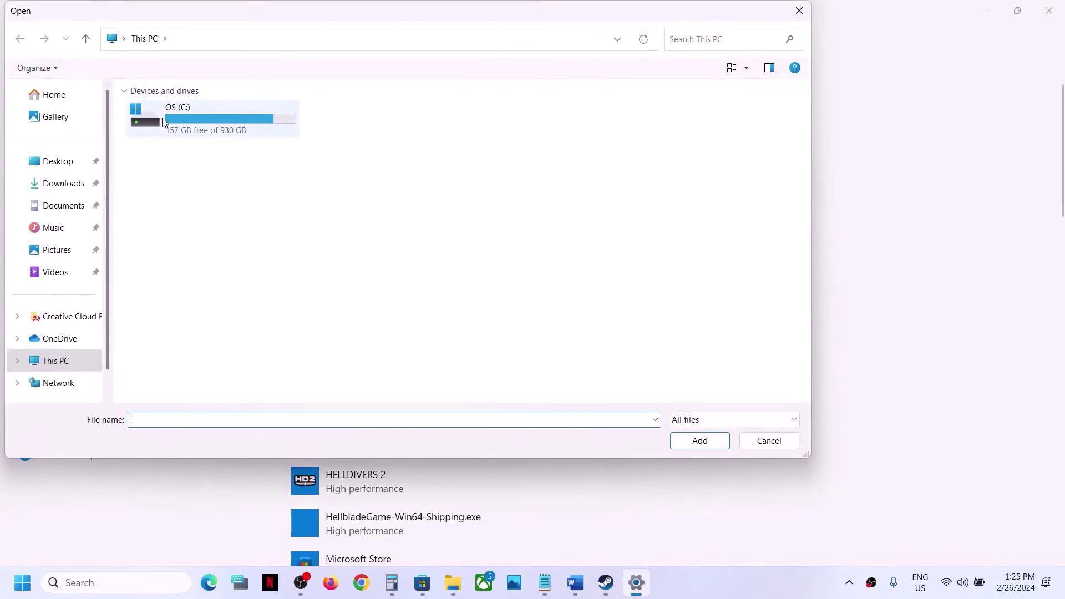
double_click(211, 119)
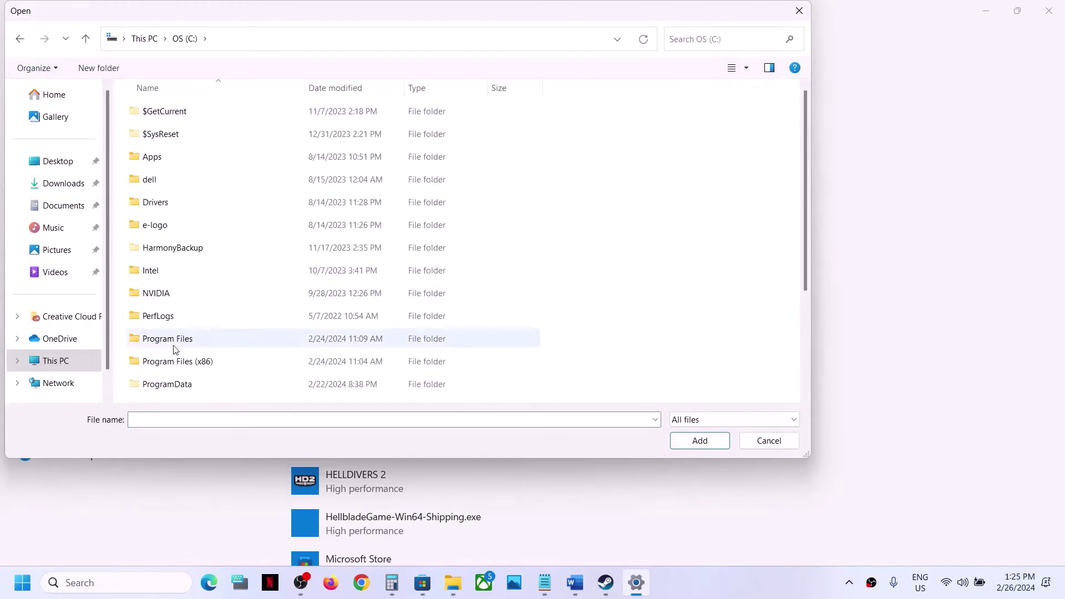
double_click(169, 363)
key(s)
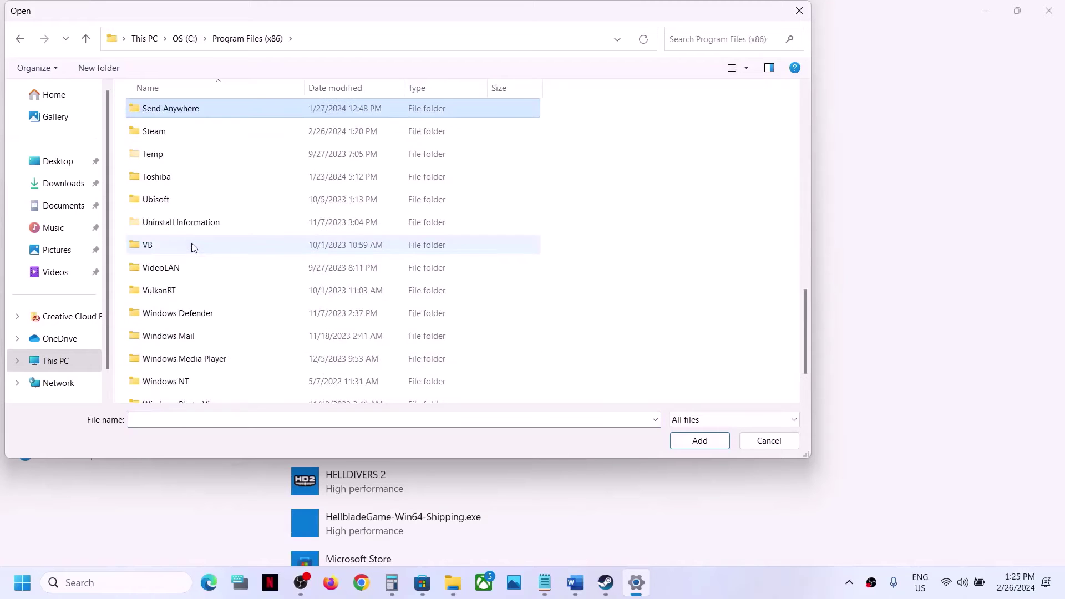
double_click(162, 133)
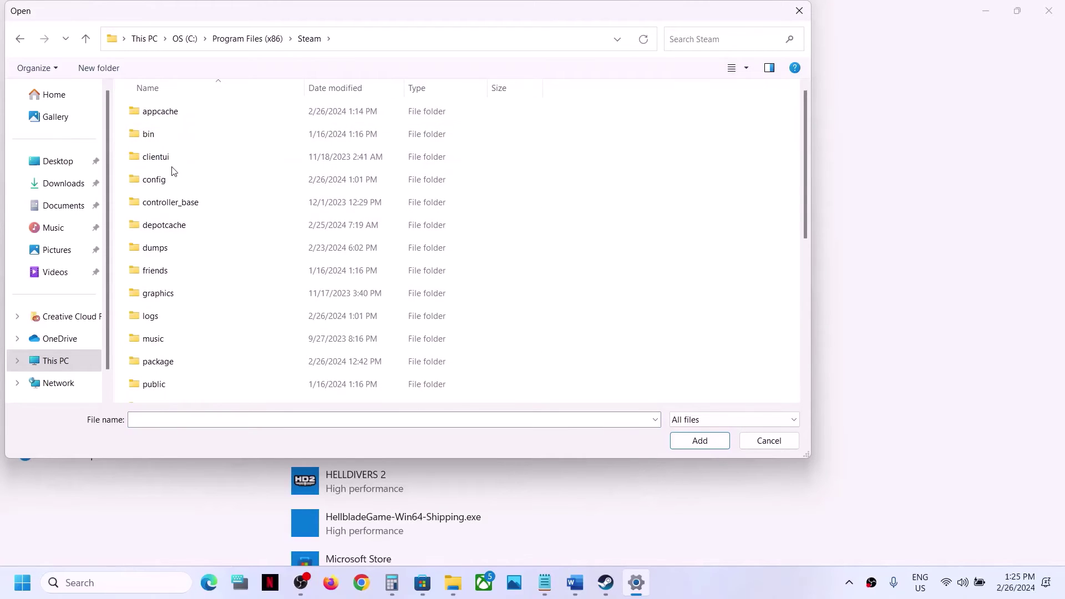
key(s)
double_click(171, 146)
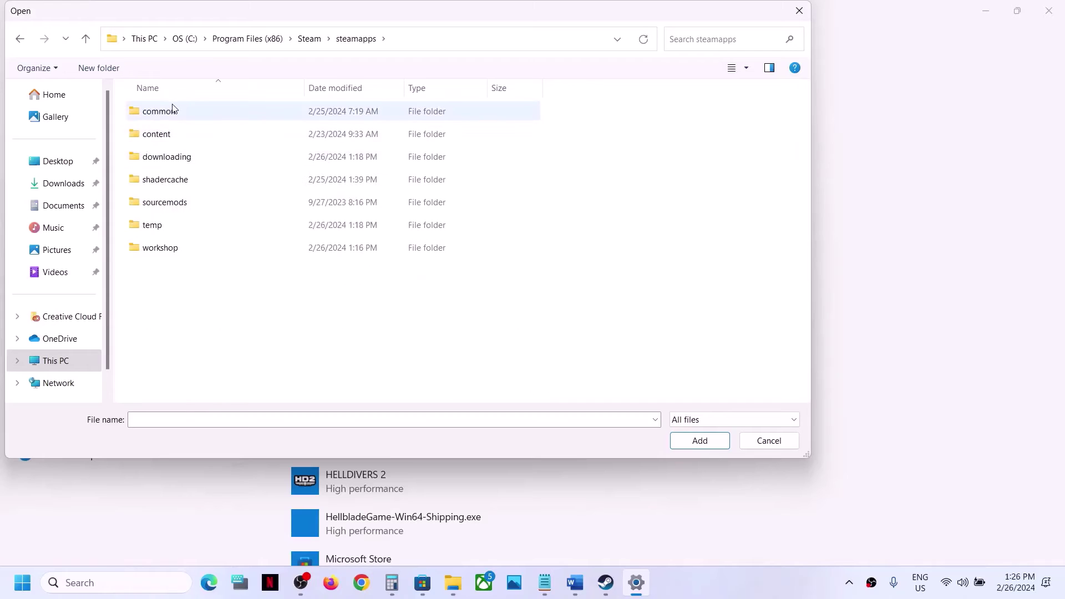
double_click(172, 107)
double_click(177, 204)
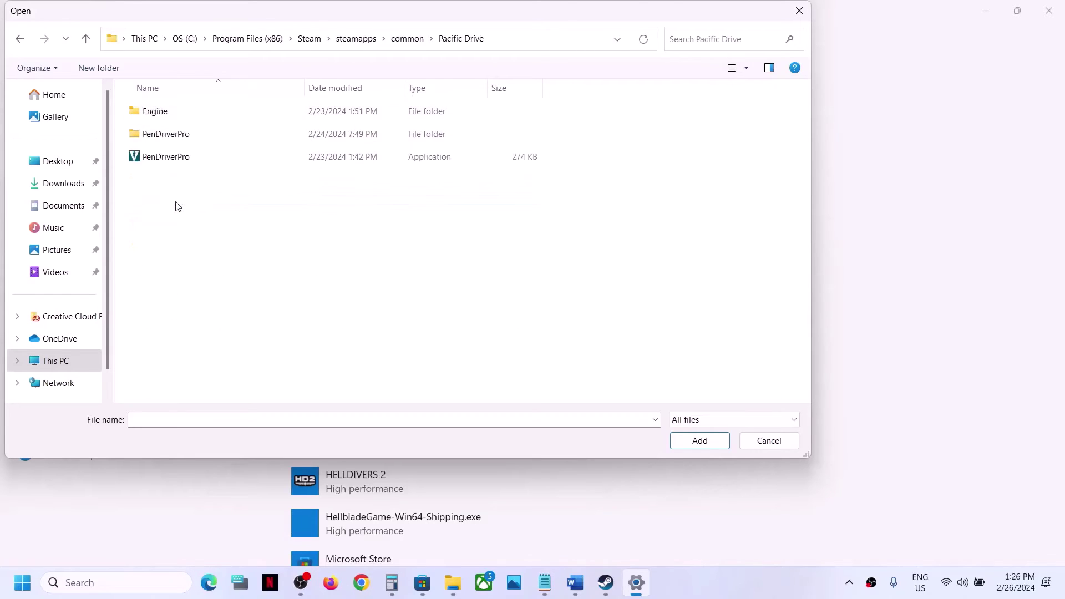
click(178, 159)
click(698, 442)
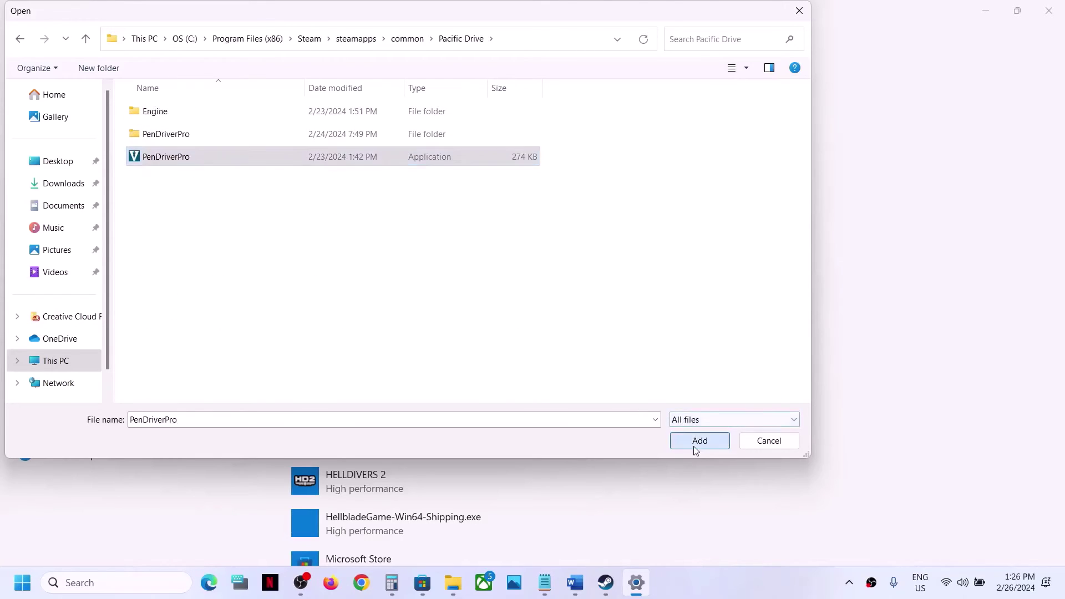
- Set the graphics preference of the added PenDriverPro.exe entry to High performance and save it
scroll(366, 441, down, 2)
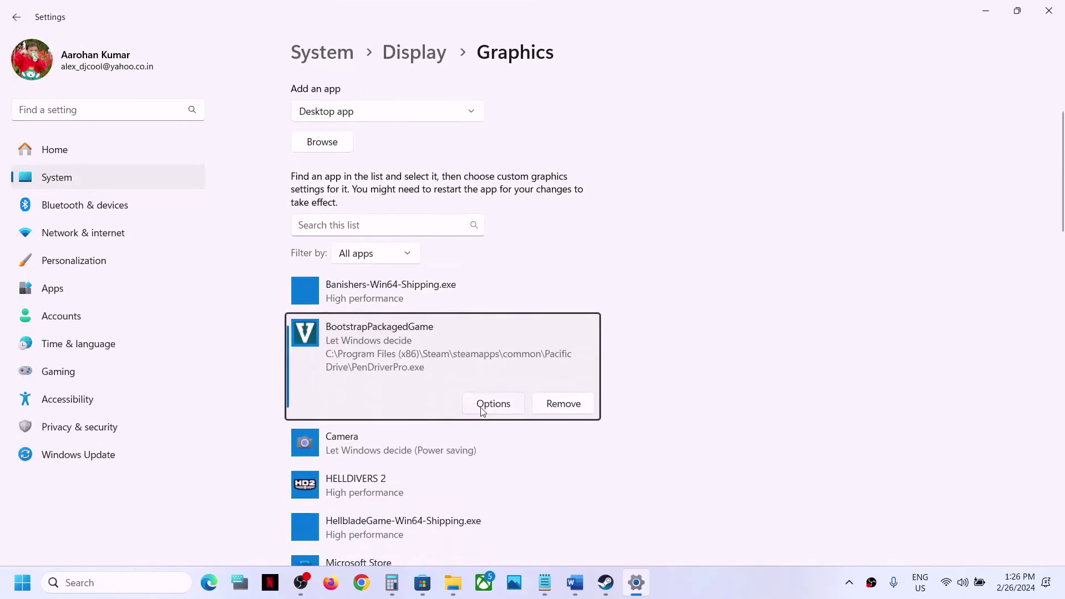
click(484, 408)
click(483, 286)
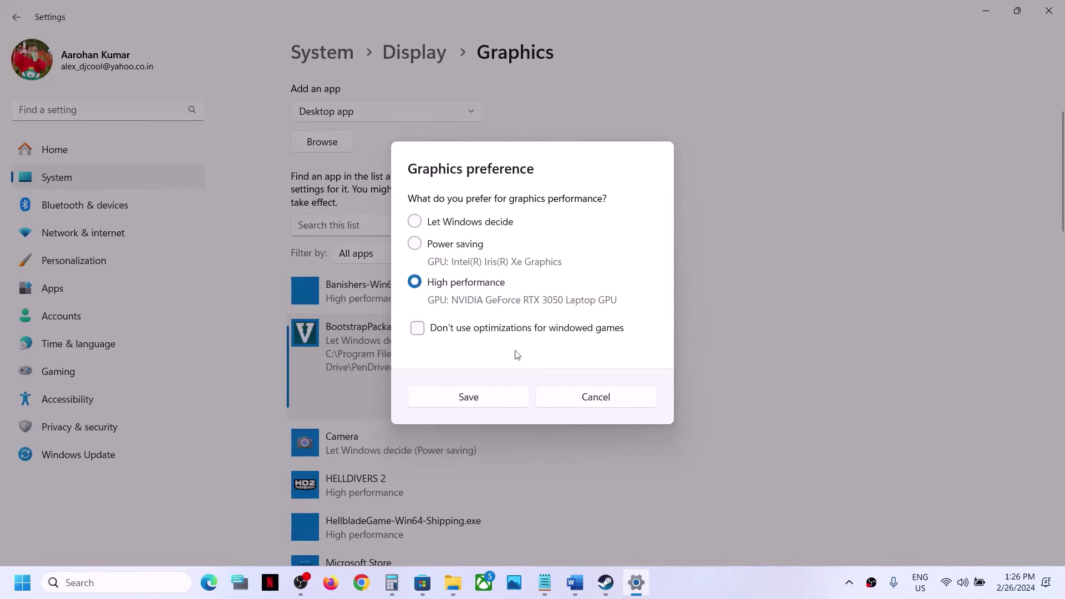
click(469, 397)
- Add PenDriverPro-Win64-Shipping from the Pacific Drive\PenDriverPro\Binaries\Win64 folder as a desktop app with custom graphics options
scroll(371, 231, up, 2)
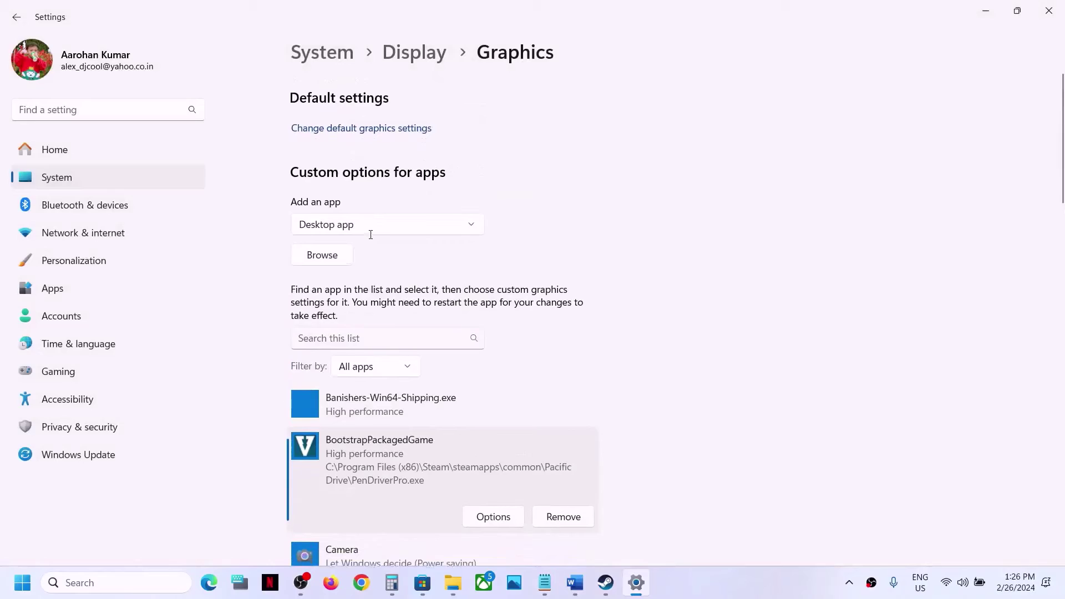
click(327, 250)
double_click(185, 135)
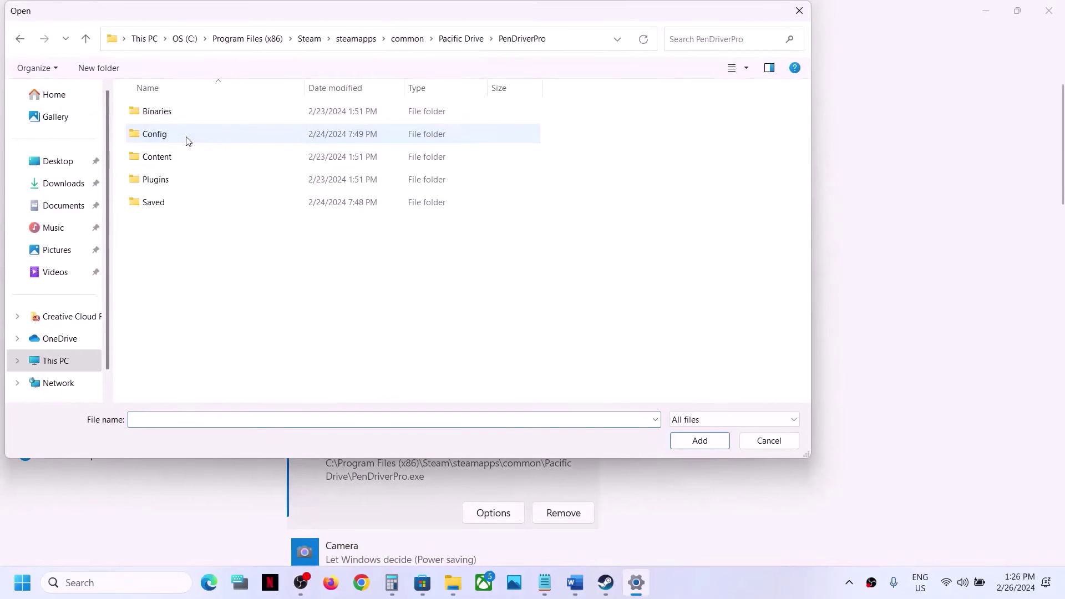
double_click(175, 115)
double_click(174, 115)
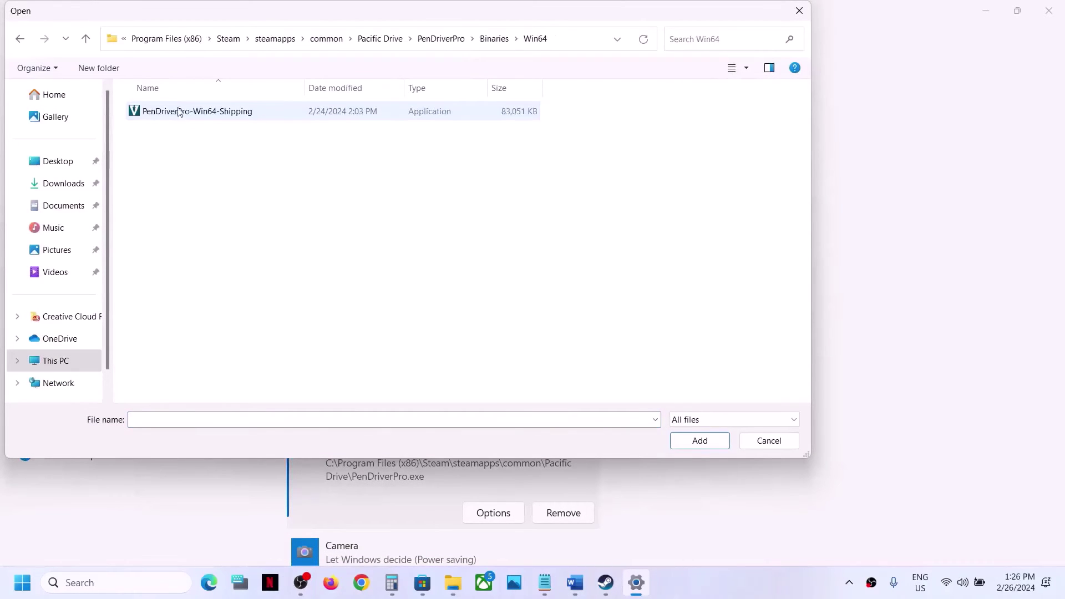
click(181, 110)
click(699, 440)
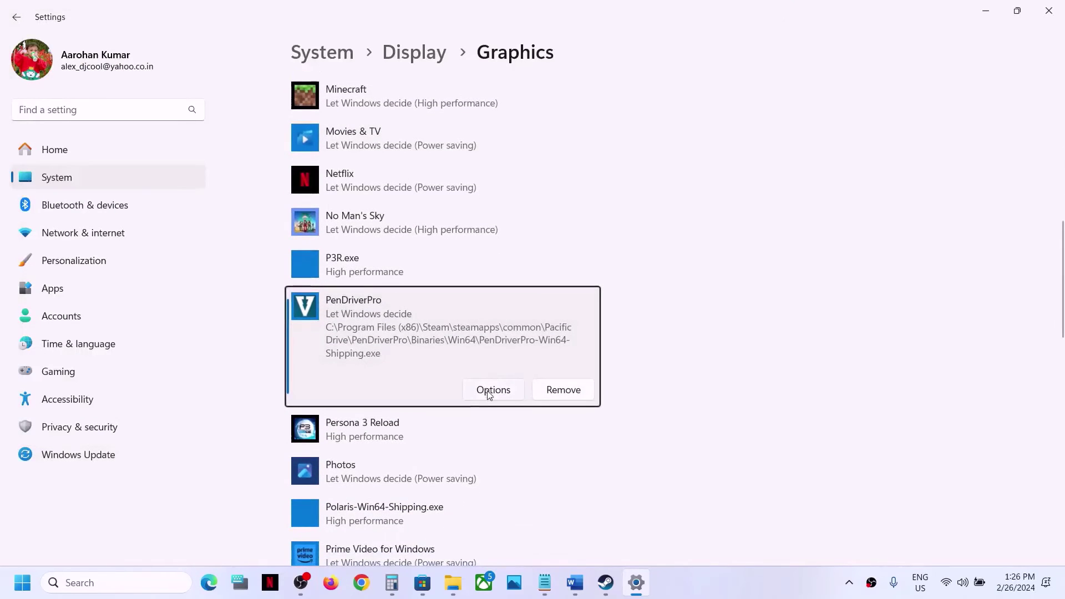
- Set the graphics preference of the PenDriverPro-Win64-Shipping.exe entry to High performance, save it and close Settings
click(487, 390)
click(450, 285)
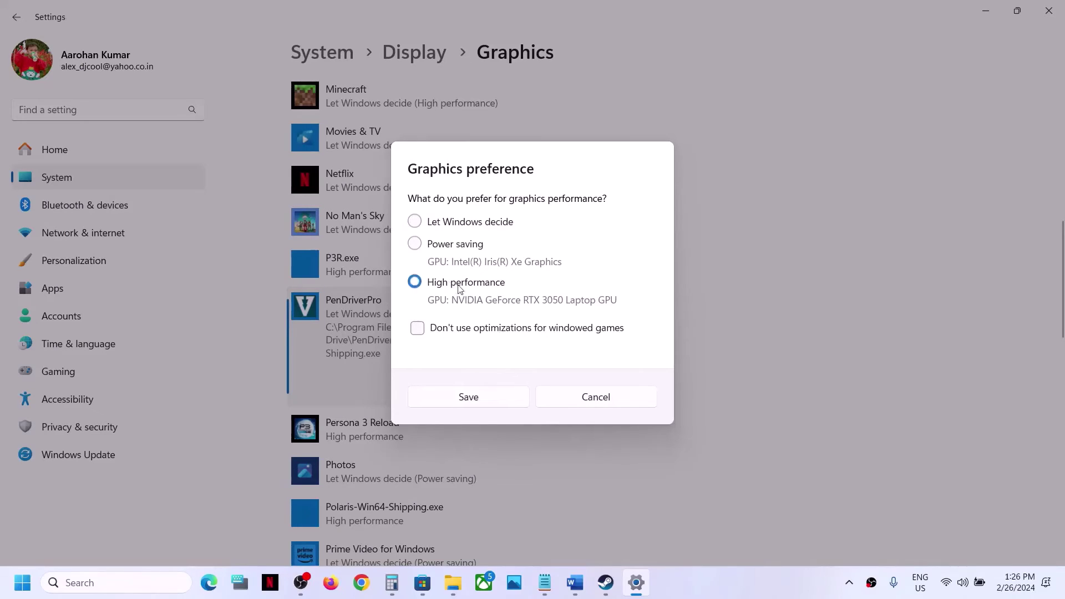
click(470, 397)
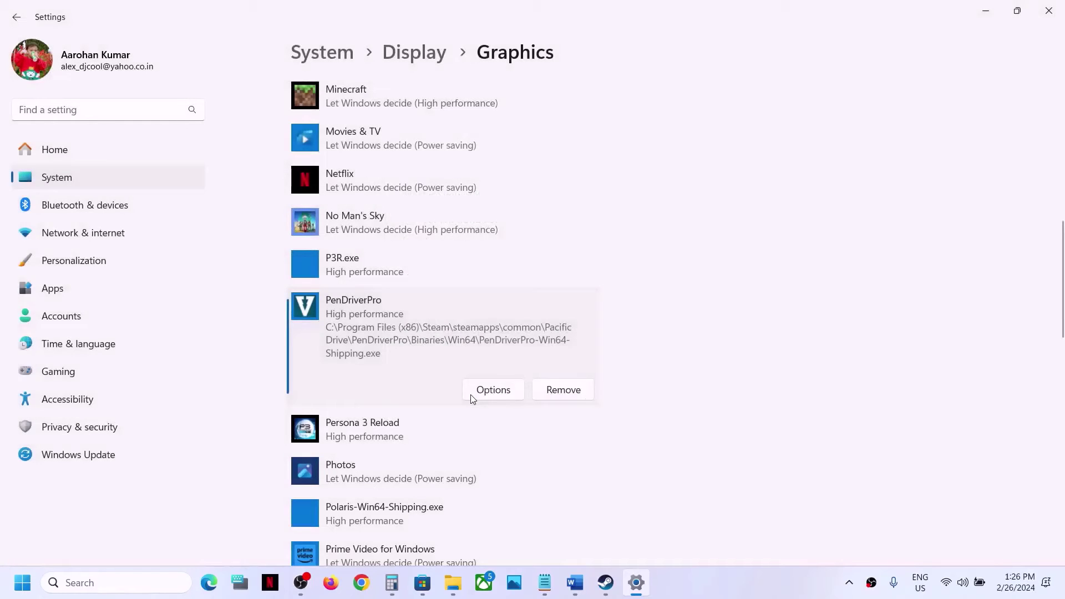
click(1050, 11)
click(941, 78)
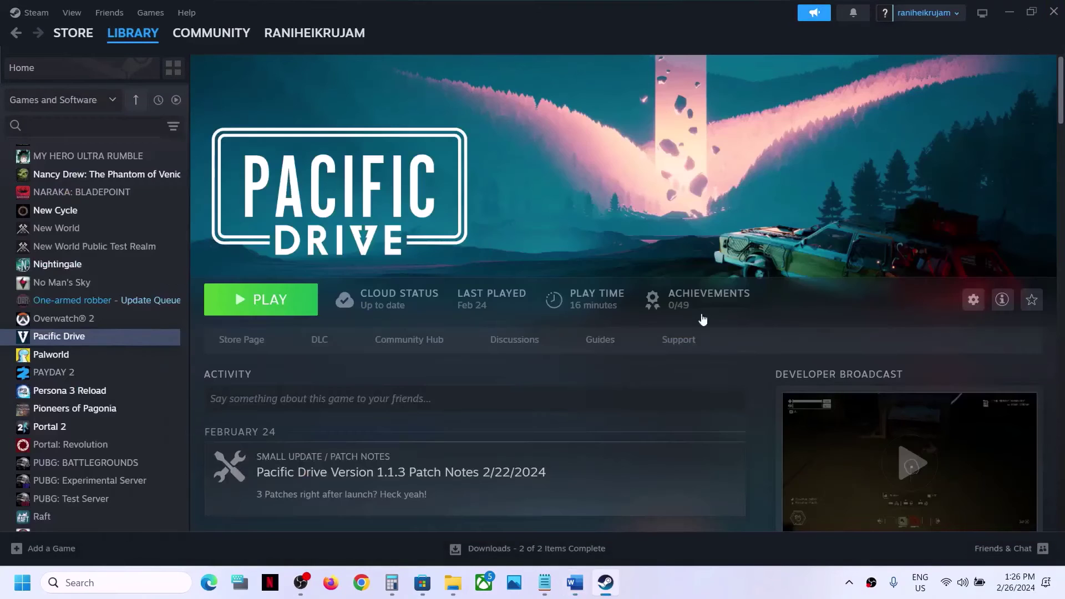
- Copy the Microsoft Visual C++ downloads link from Step 11 of the Word notes
key(alt+Tab)
scroll(418, 423, down, 2)
scroll(417, 422, down, 3)
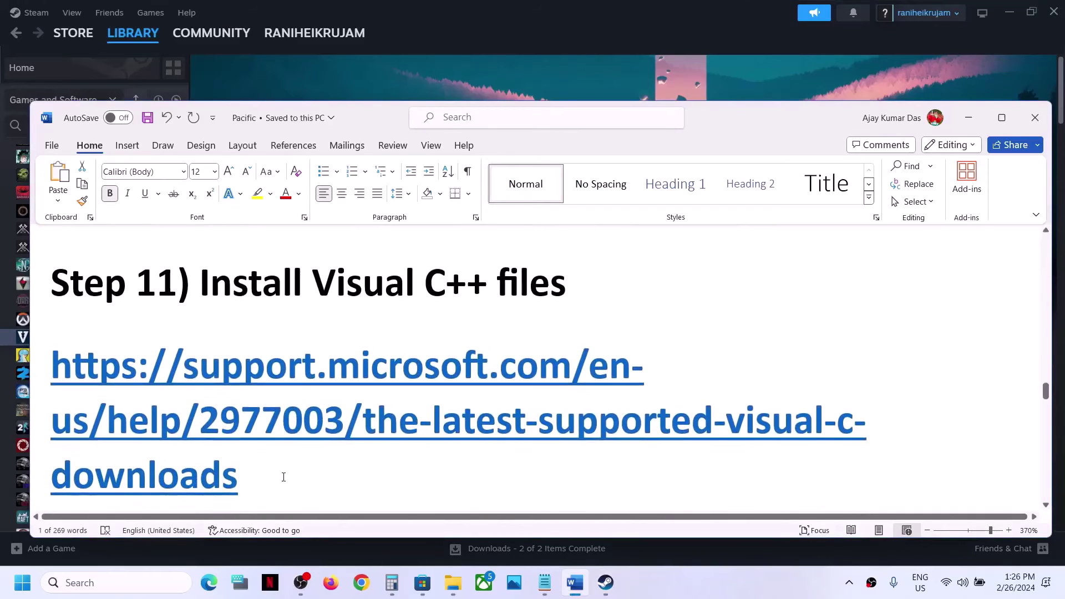
drag(284, 477, 74, 383)
key(ctrl+c)
scroll(223, 381, down, 1)
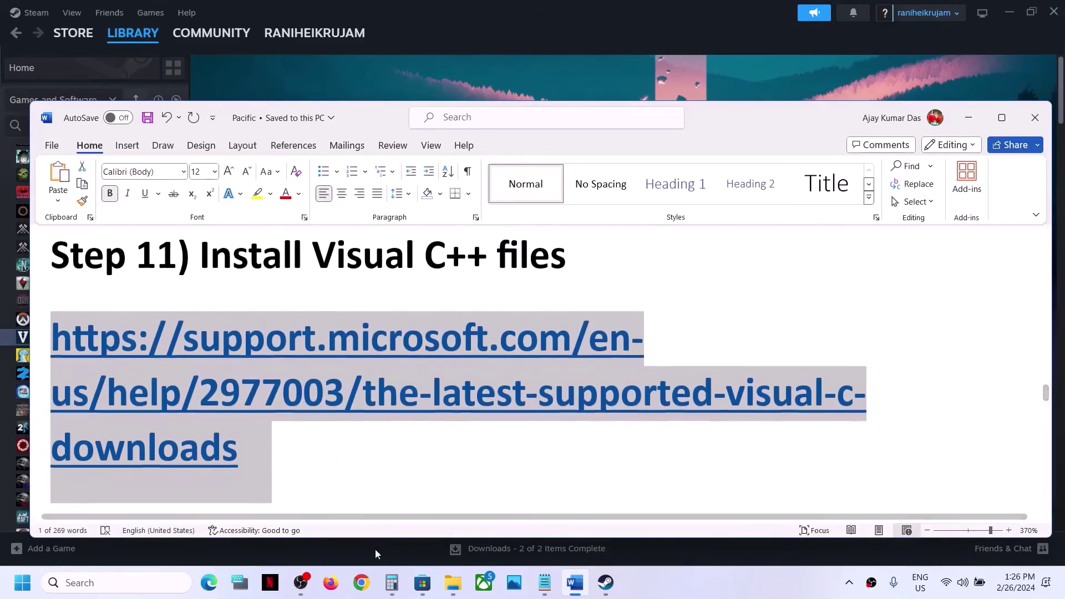
- Switch to Chrome and open the copied support.microsoft.com link to the latest supported Visual C++ downloads
click(361, 582)
key(ctrl+v)
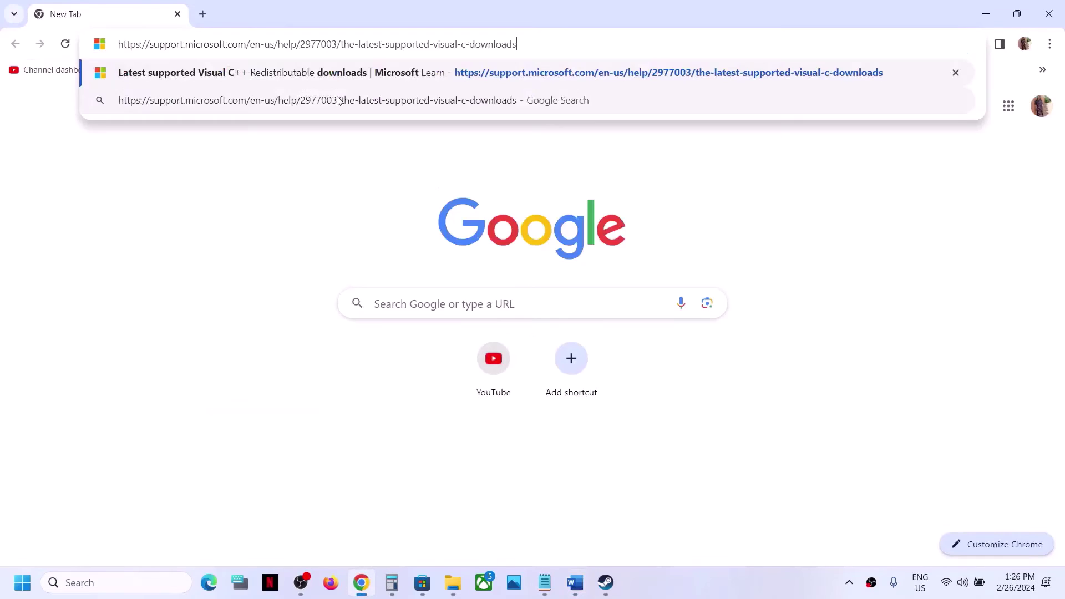
key(Return)
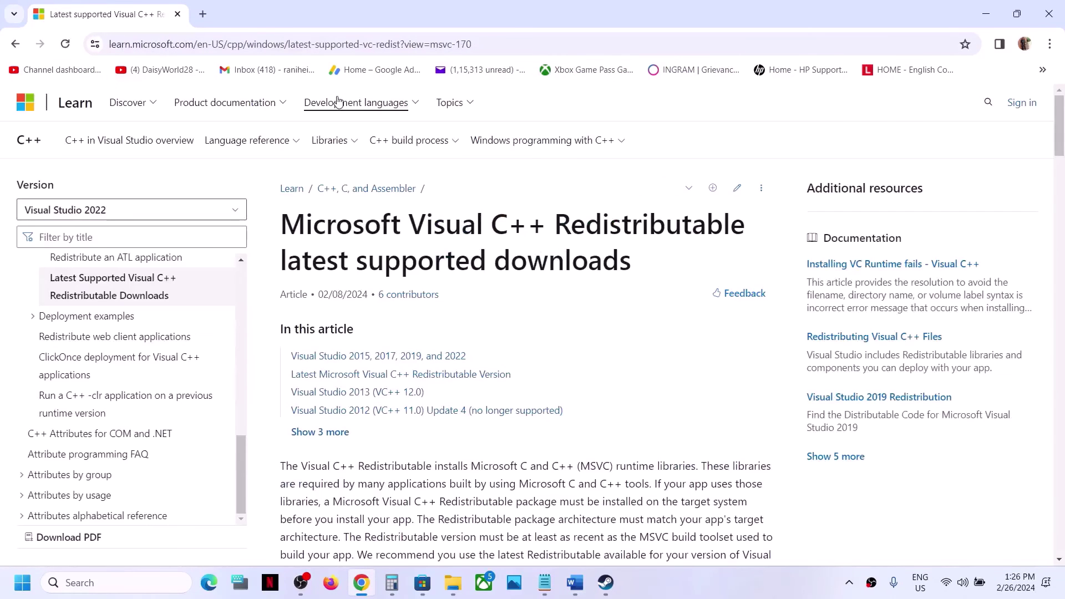
- Find the X86 and X64 links for the Visual Studio 2015–2022 redistributable and download vc_redist.x86.exe
scroll(469, 248, down, 5)
scroll(469, 248, down, 4)
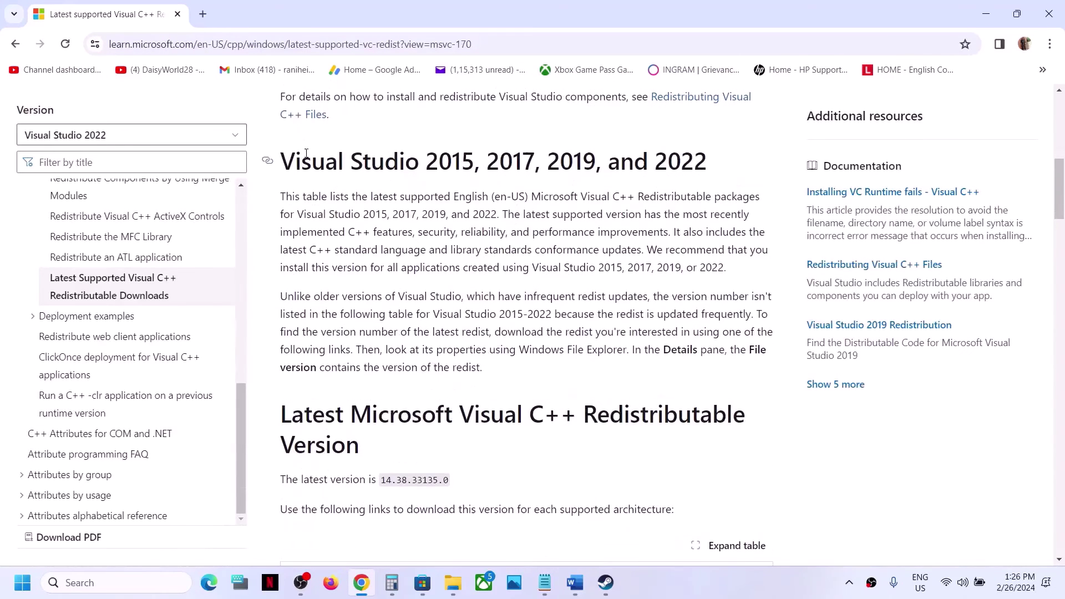
drag(306, 153, 637, 148)
scroll(433, 243, down, 6)
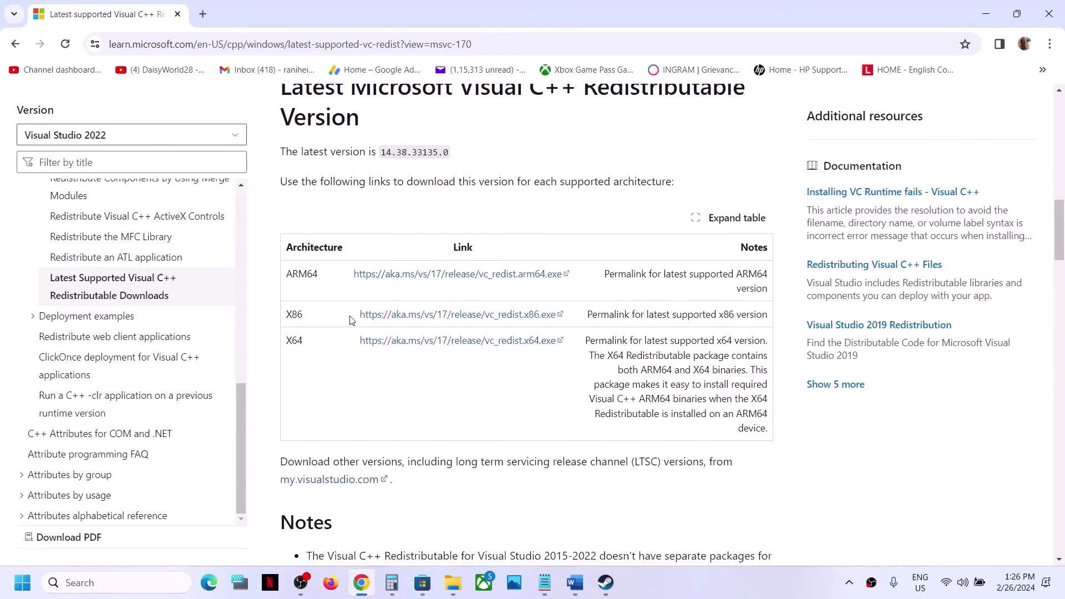
scroll(351, 319, up, 1)
scroll(311, 255, down, 2)
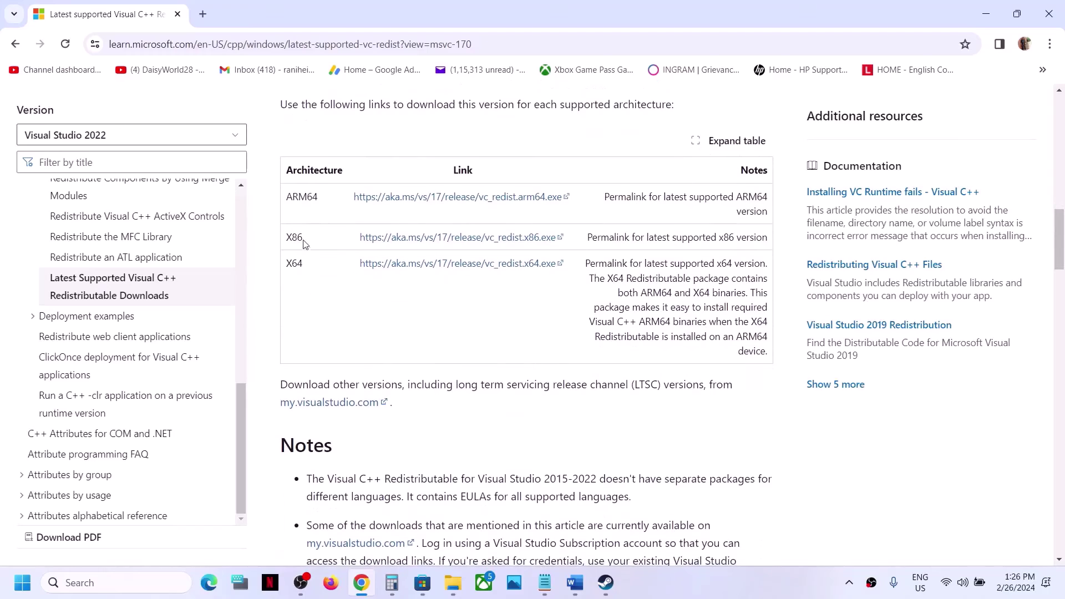
drag(289, 238, 320, 269)
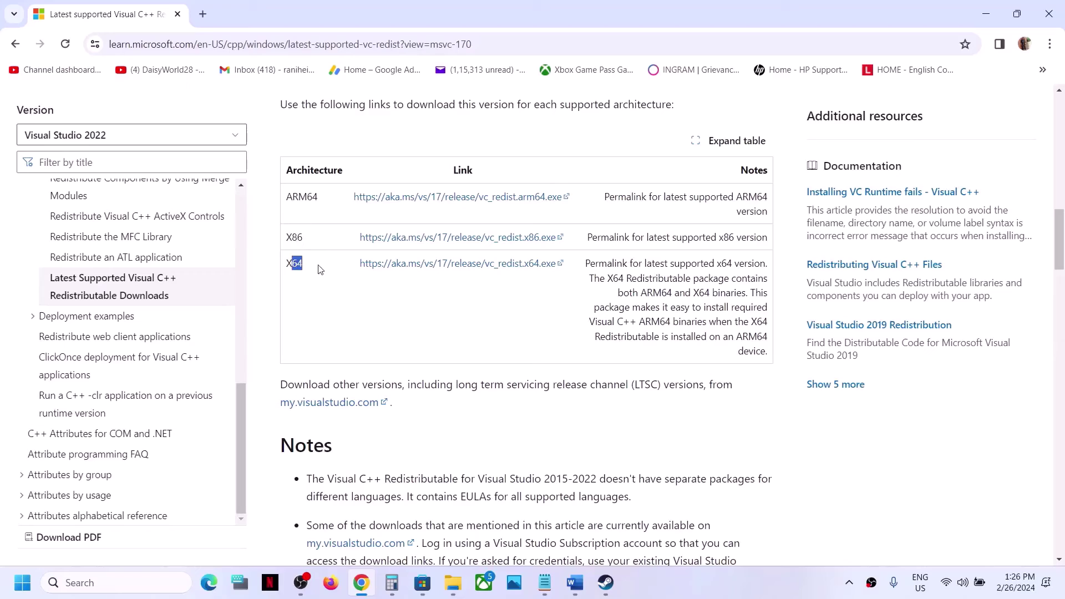
click(431, 240)
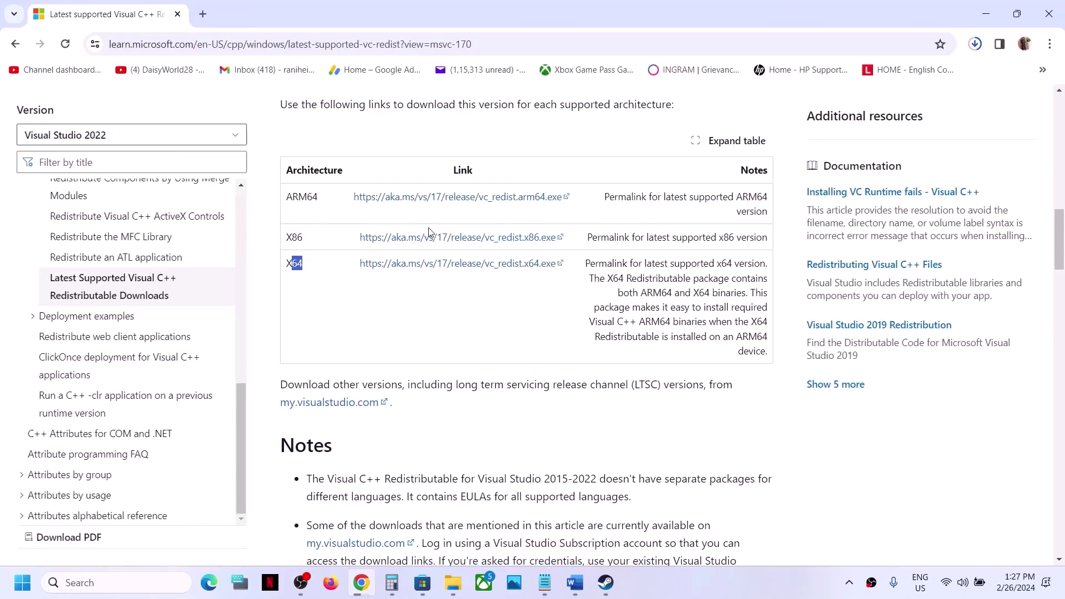
- View the computer's power options, including Restart, and dismiss them without choosing one
click(22, 582)
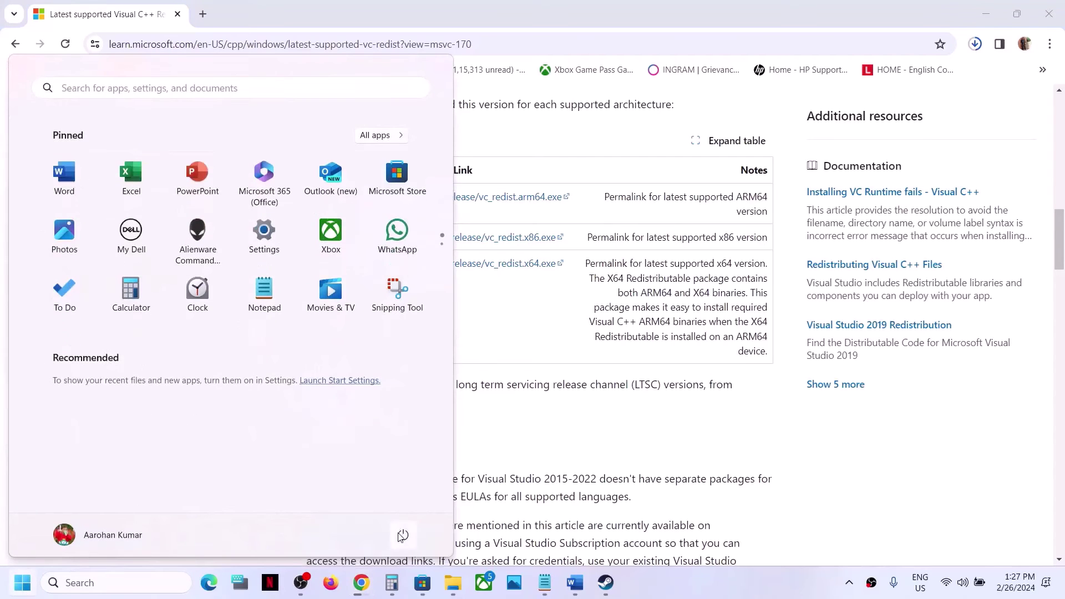
click(402, 536)
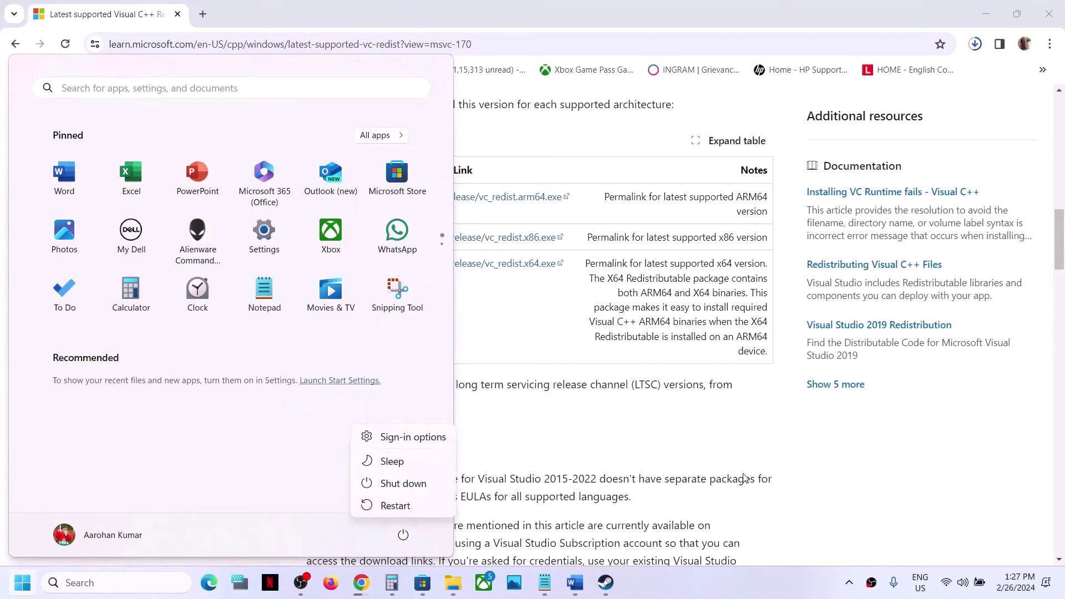
key(Escape)
- Return to the Word notes and read Step 12 about updating Windows 10/11 to the latest version
click(606, 582)
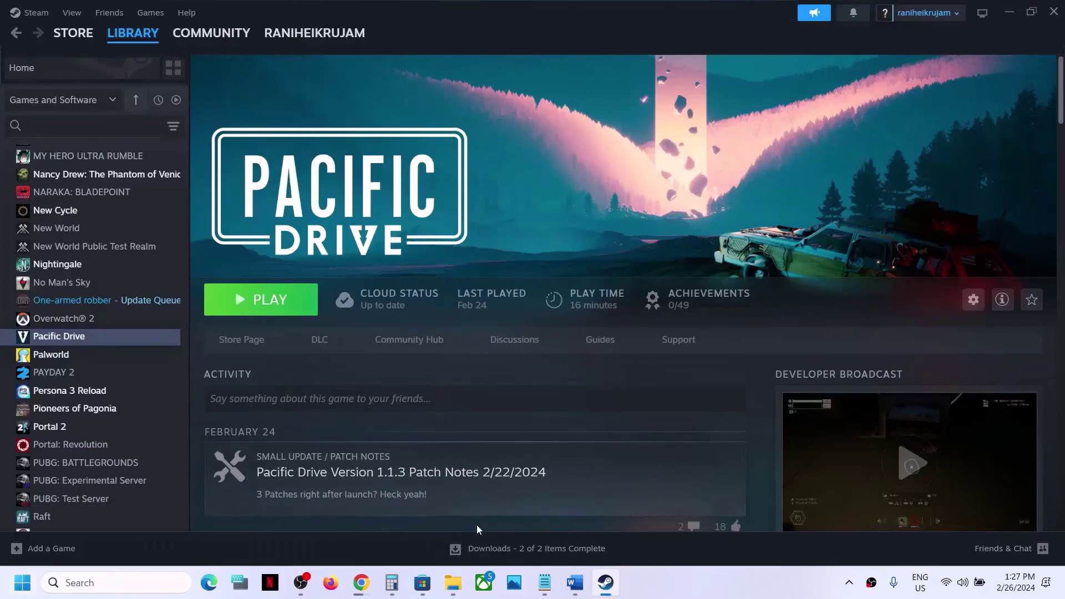
click(574, 582)
scroll(362, 337, down, 3)
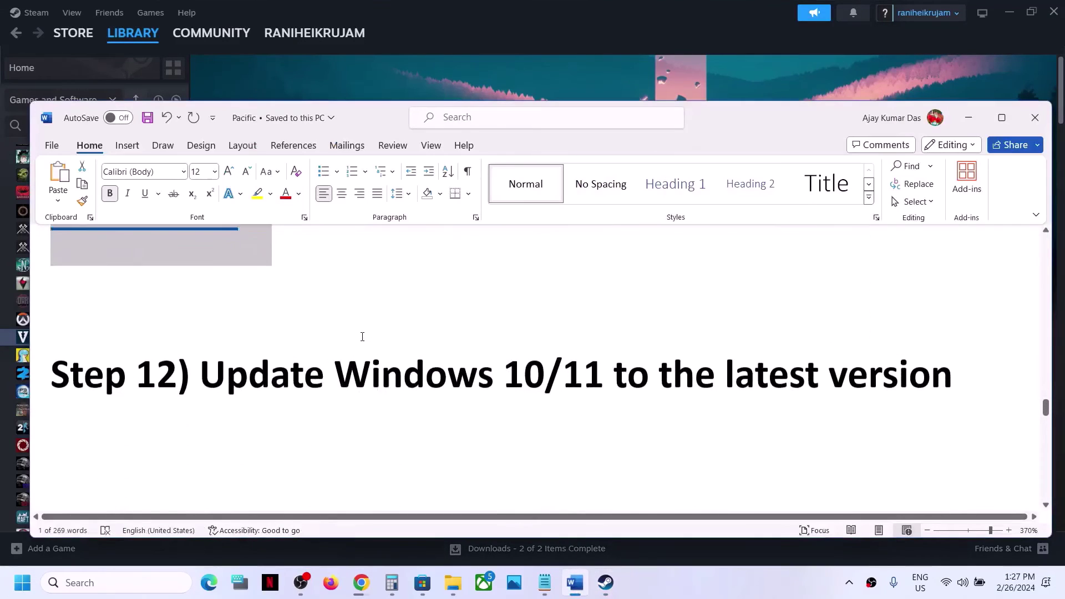
scroll(362, 337, down, 1)
drag(280, 353, 843, 332)
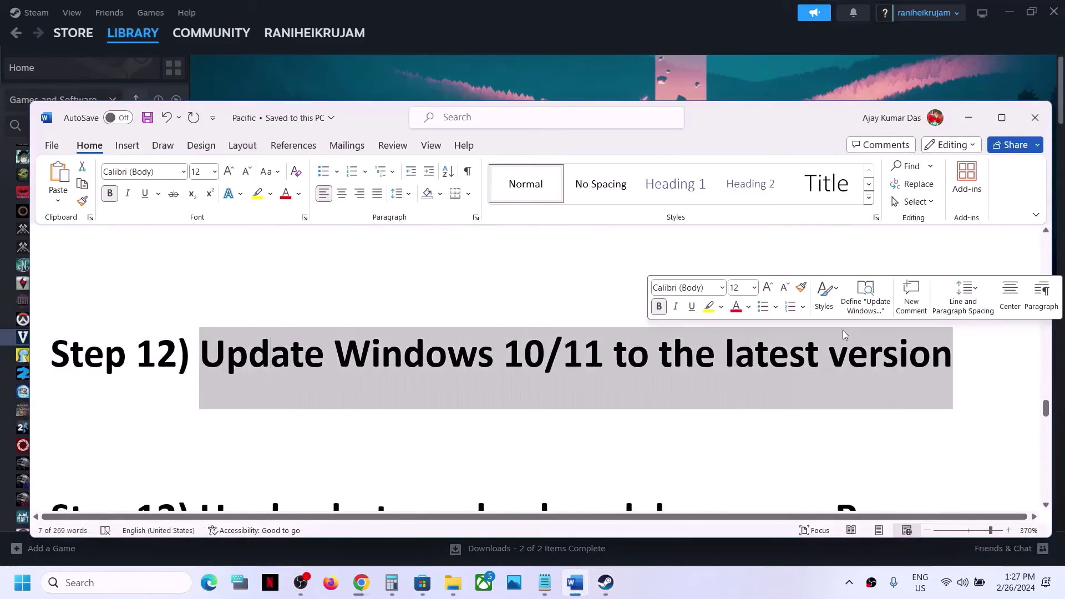
- Open Windows Update in the Windows Settings and check for updates
key(super+i)
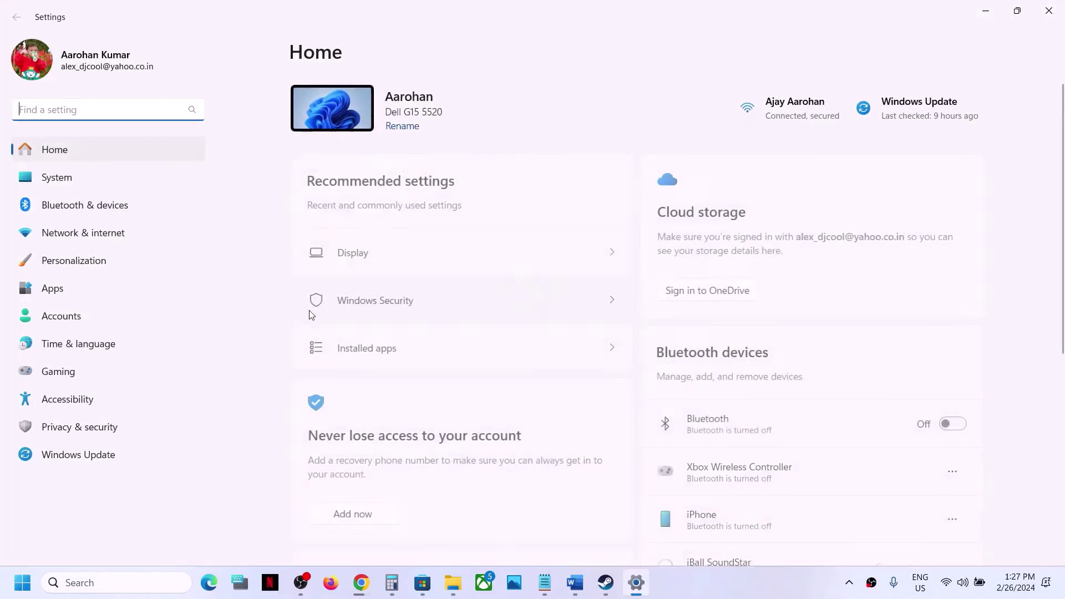
click(114, 454)
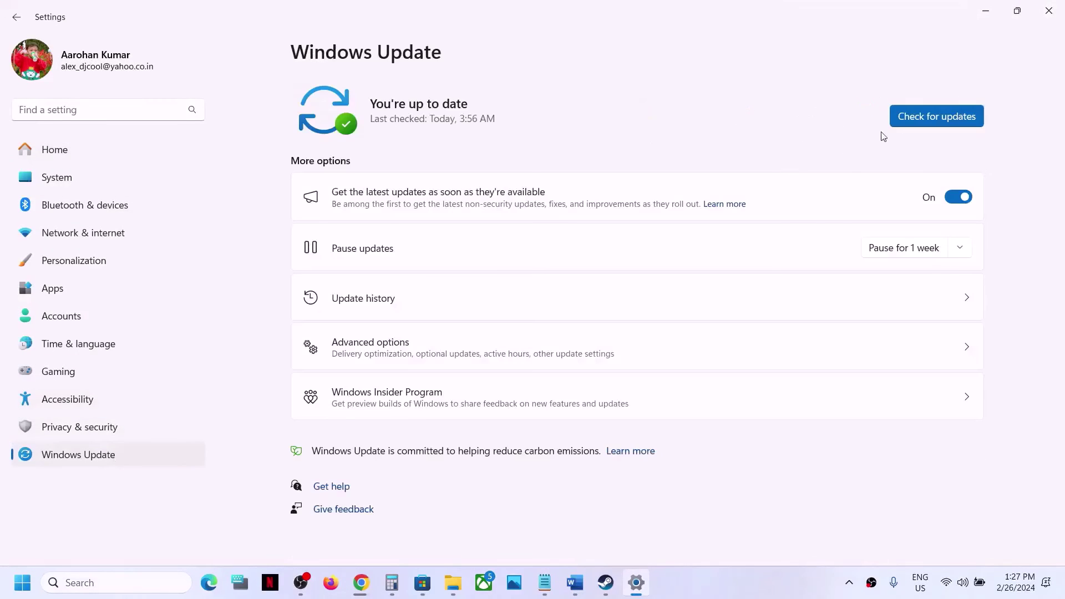
click(900, 118)
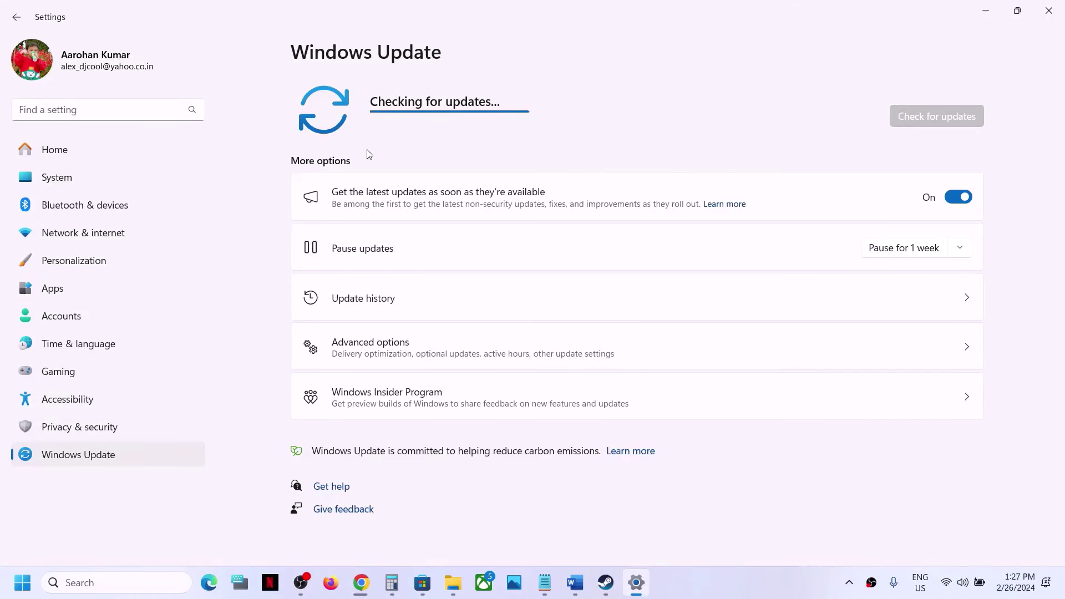